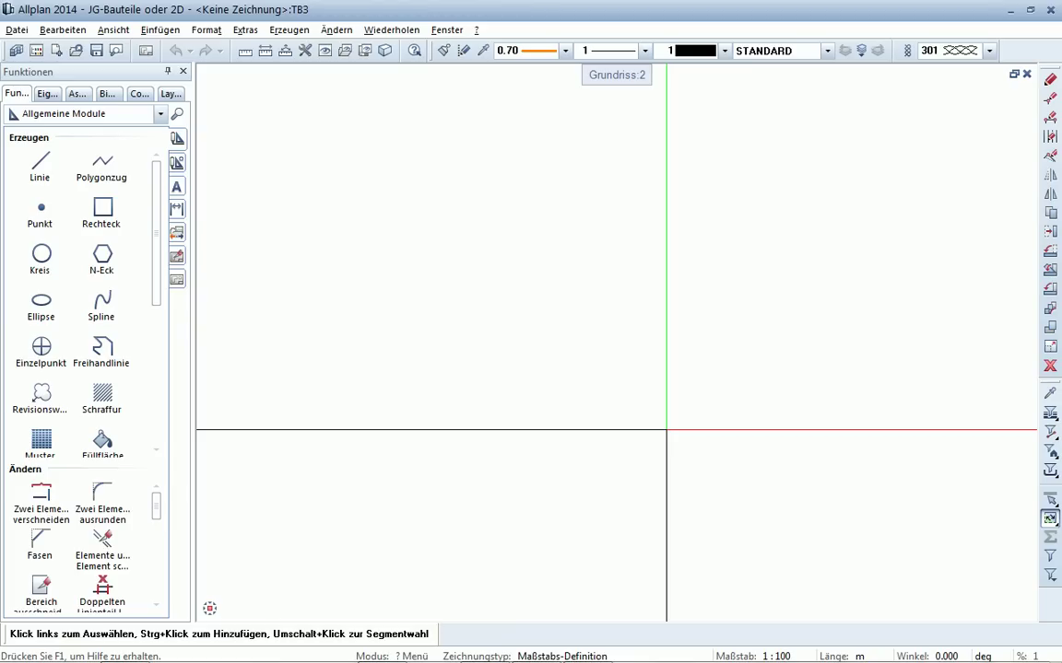
Step: Switch to the Architektur module and start the Wand tool
{"action": "left_click", "coordinate": [101, 118]}
{"action": "left_click", "coordinate": [50, 162]}
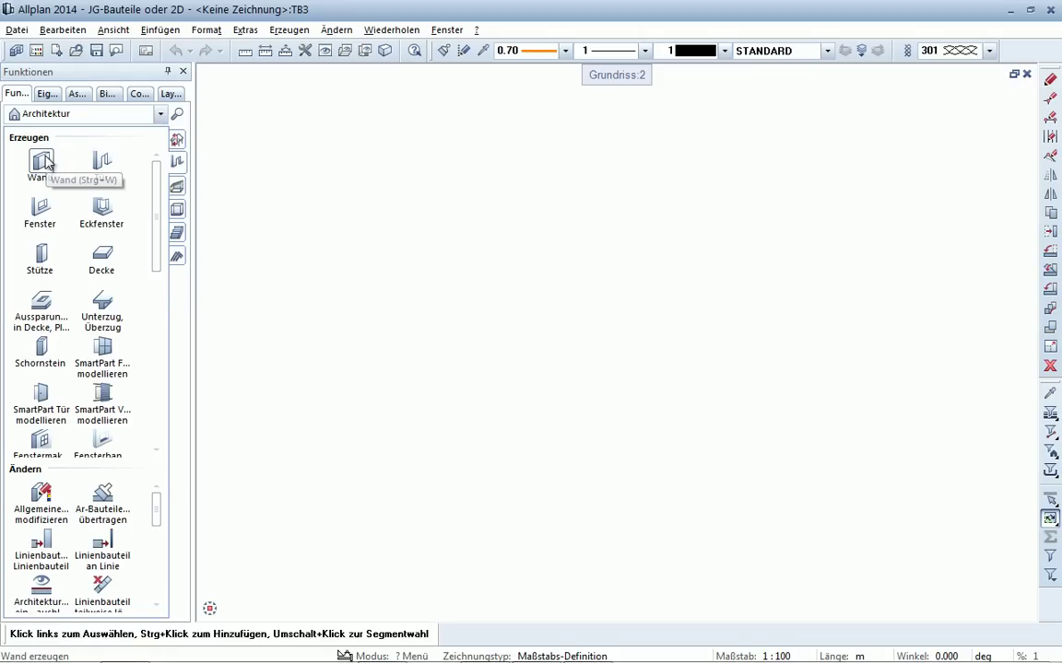
{"action": "left_click", "coordinate": [46, 162]}
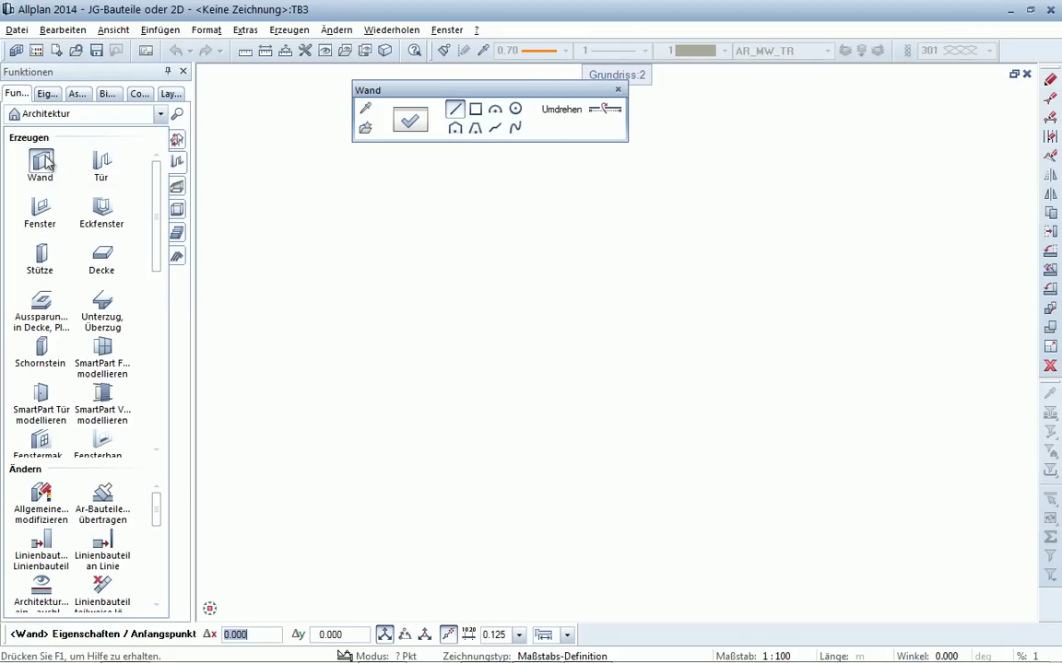
Step: Reduce the wall to a single layer 0.365 m thick
{"action": "left_click", "coordinate": [415, 127]}
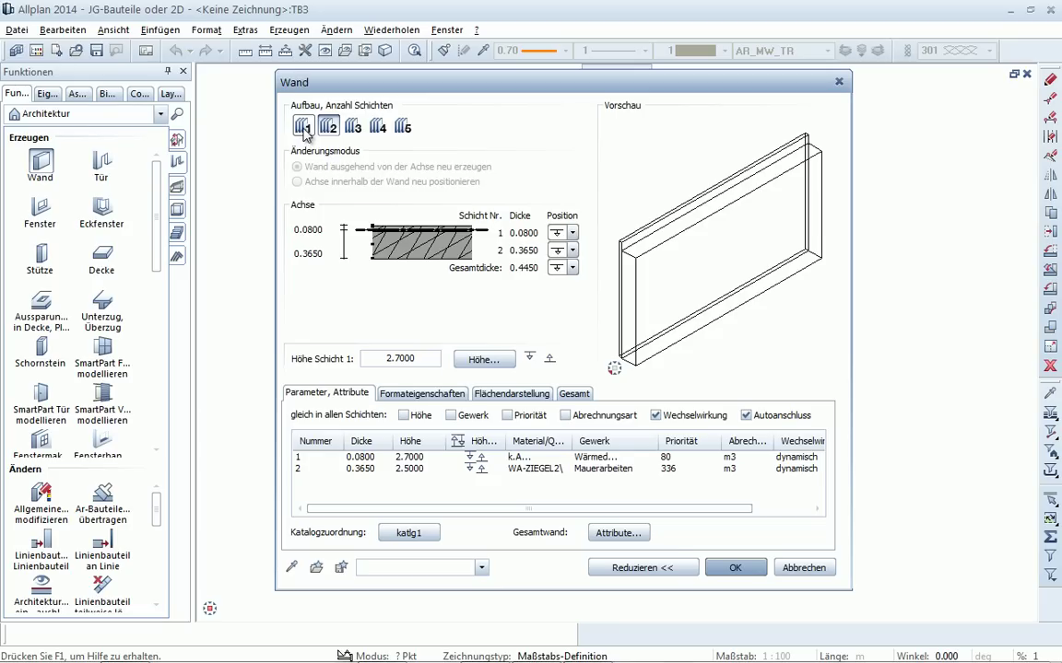
{"action": "left_click", "coordinate": [302, 126]}
{"action": "left_click", "coordinate": [356, 458]}
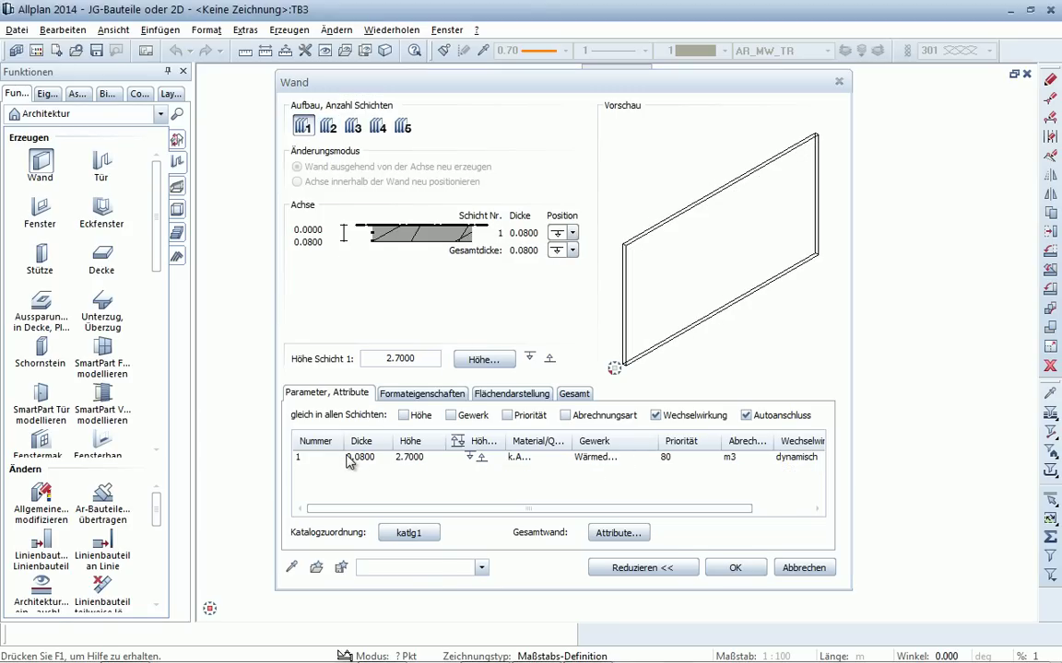
{"action": "type", "text": ",365"}
{"action": "type", "text": "0.3650"}
{"action": "key", "text": "Return"}
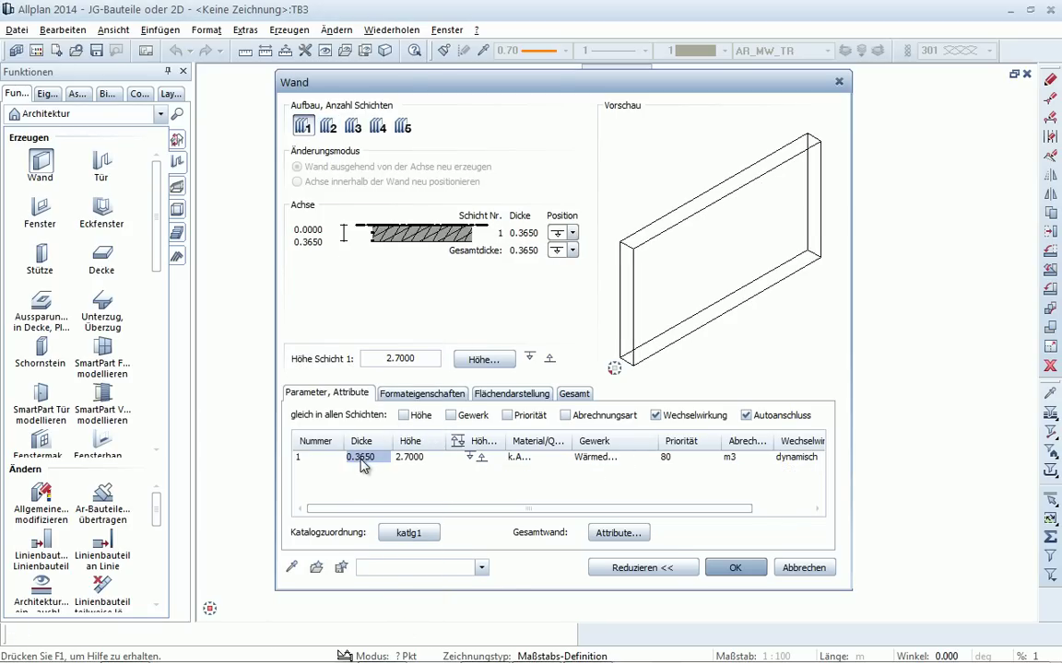
Step: Give the wall layer pen 0.50 and the 303 Mauerwerk area style, then confirm
{"action": "left_click", "coordinate": [437, 395]}
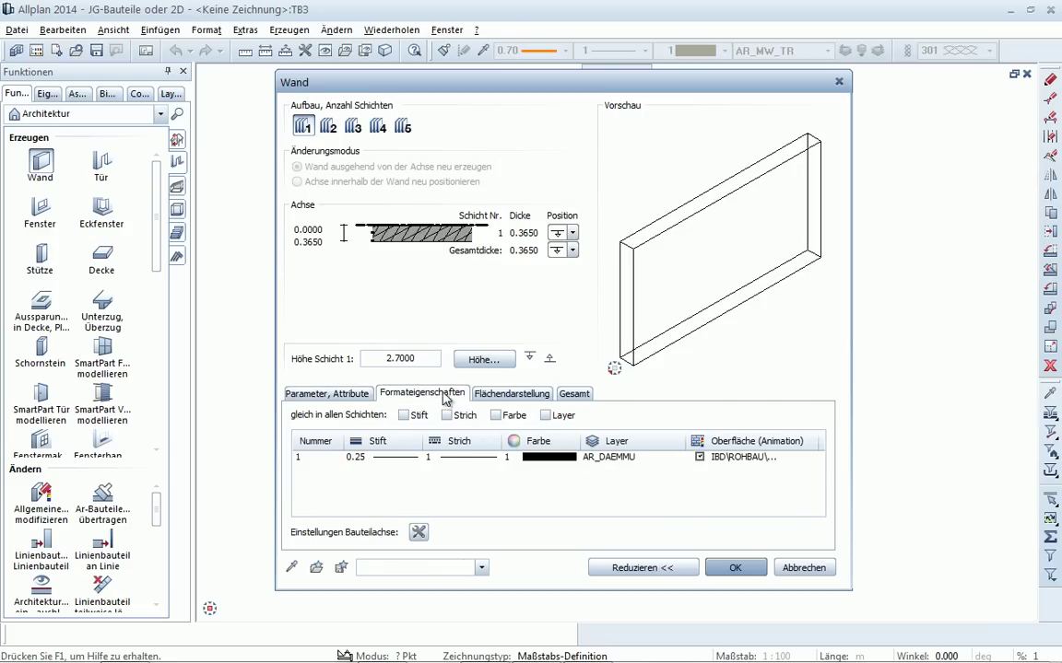
{"action": "left_click", "coordinate": [380, 461]}
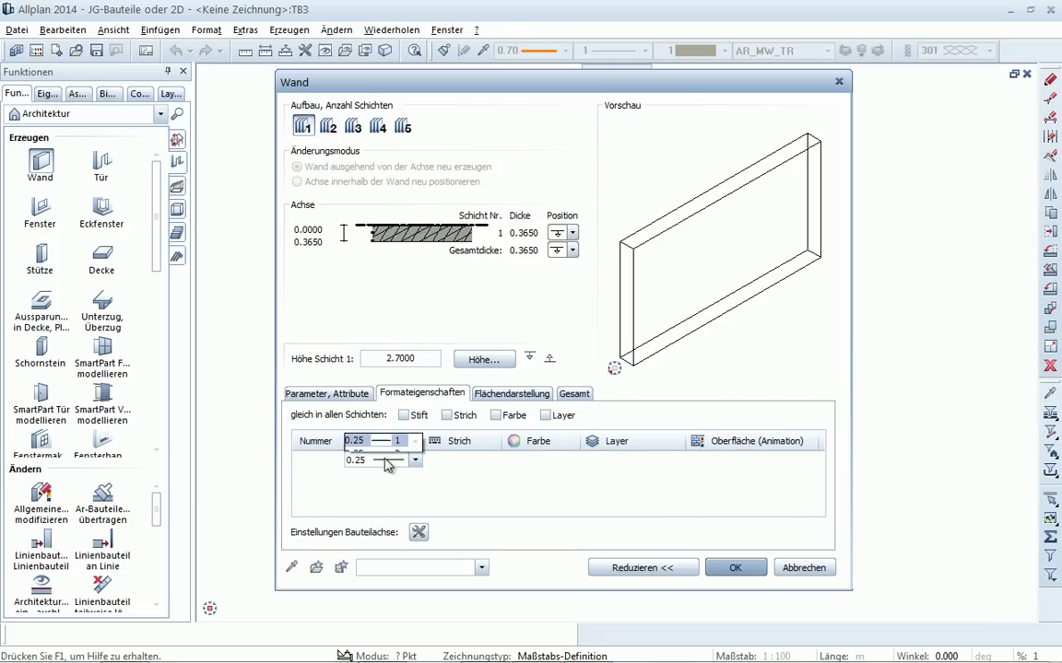
{"action": "left_click", "coordinate": [402, 315]}
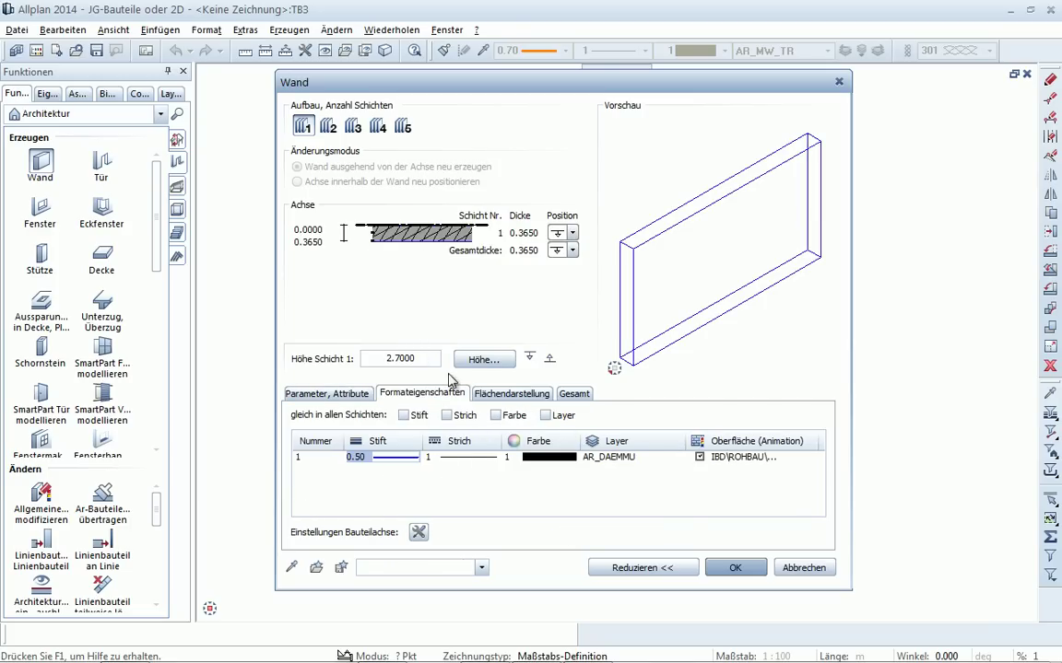
{"action": "left_click", "coordinate": [515, 394]}
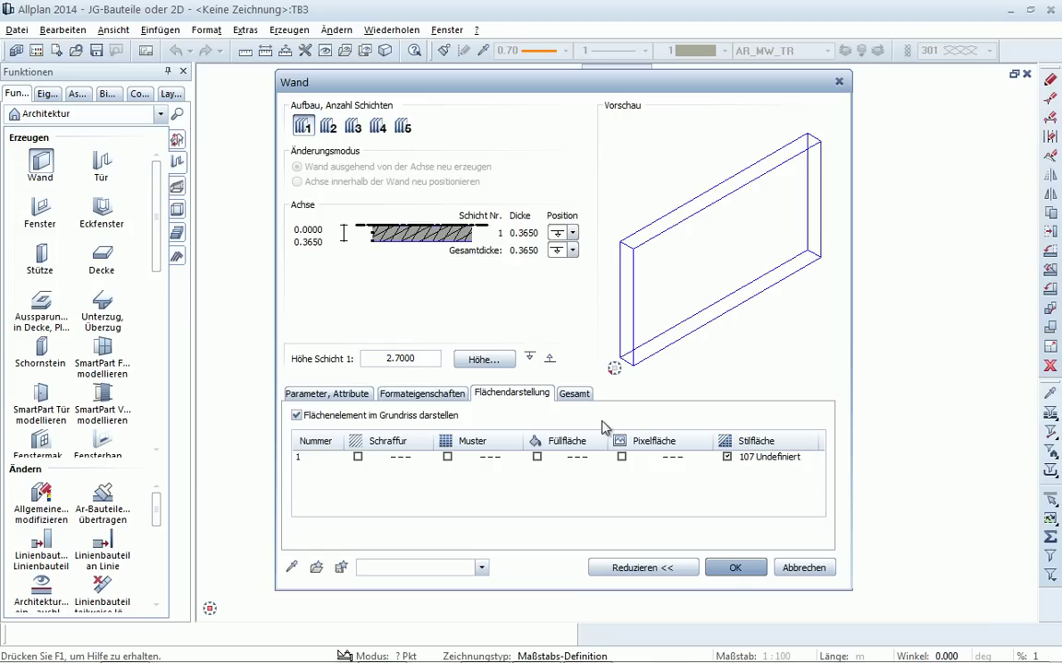
{"action": "left_click", "coordinate": [781, 458]}
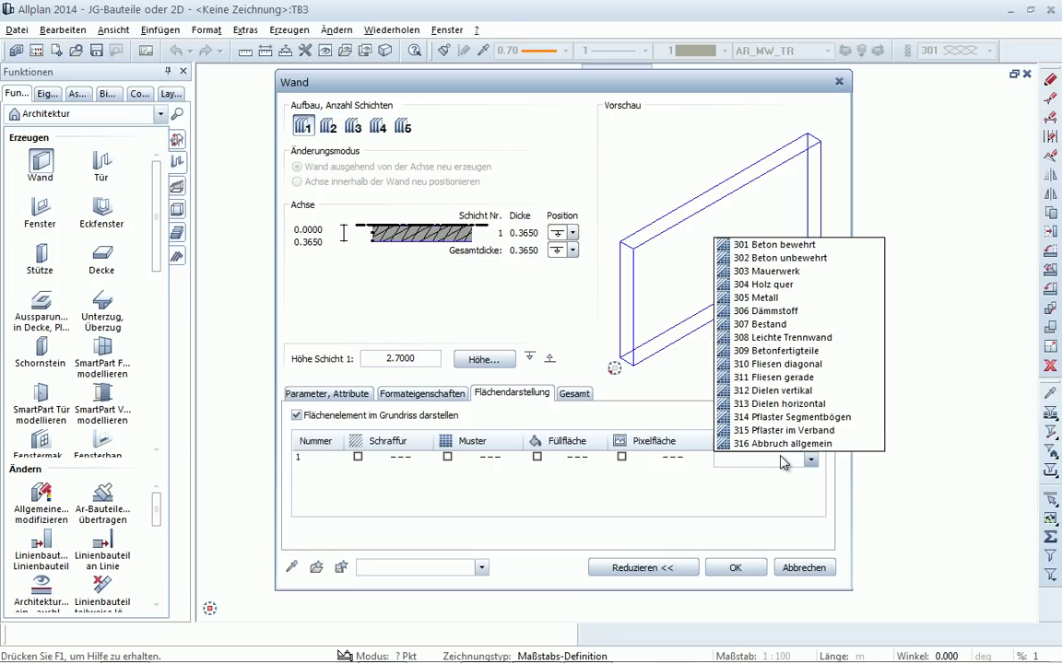
{"action": "left_click", "coordinate": [765, 274]}
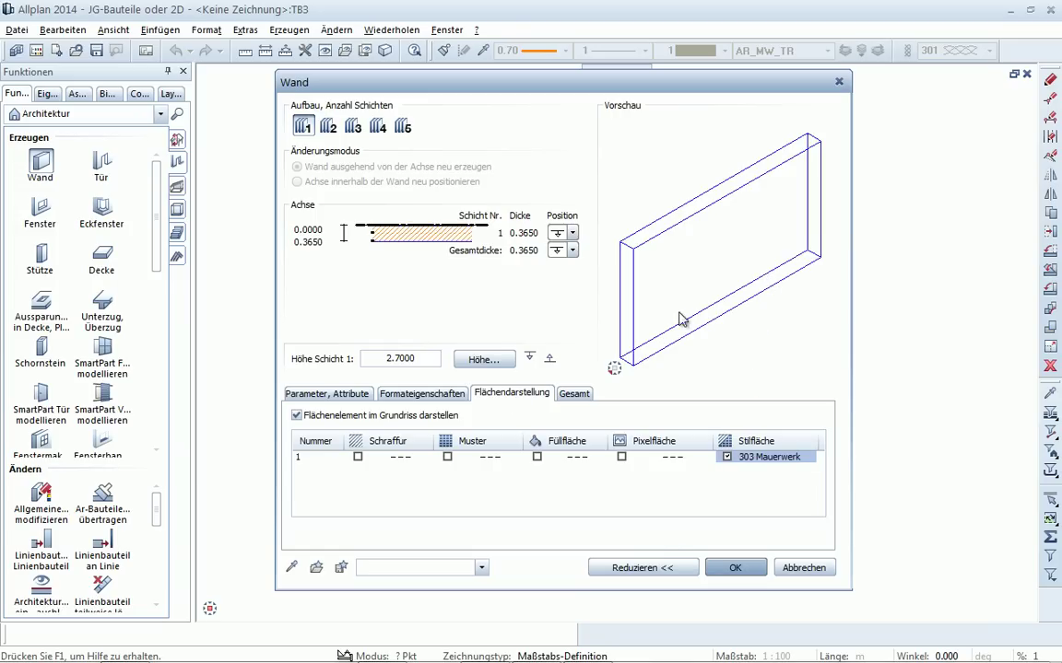
{"action": "left_click", "coordinate": [419, 396]}
{"action": "left_click", "coordinate": [304, 395]}
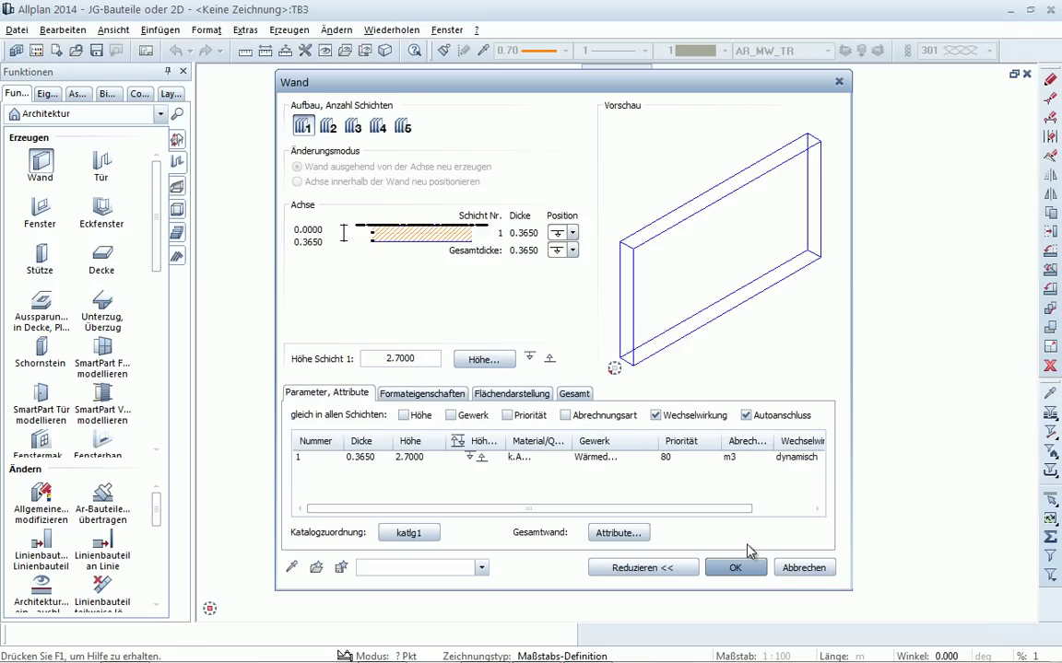
{"action": "left_click", "coordinate": [731, 566]}
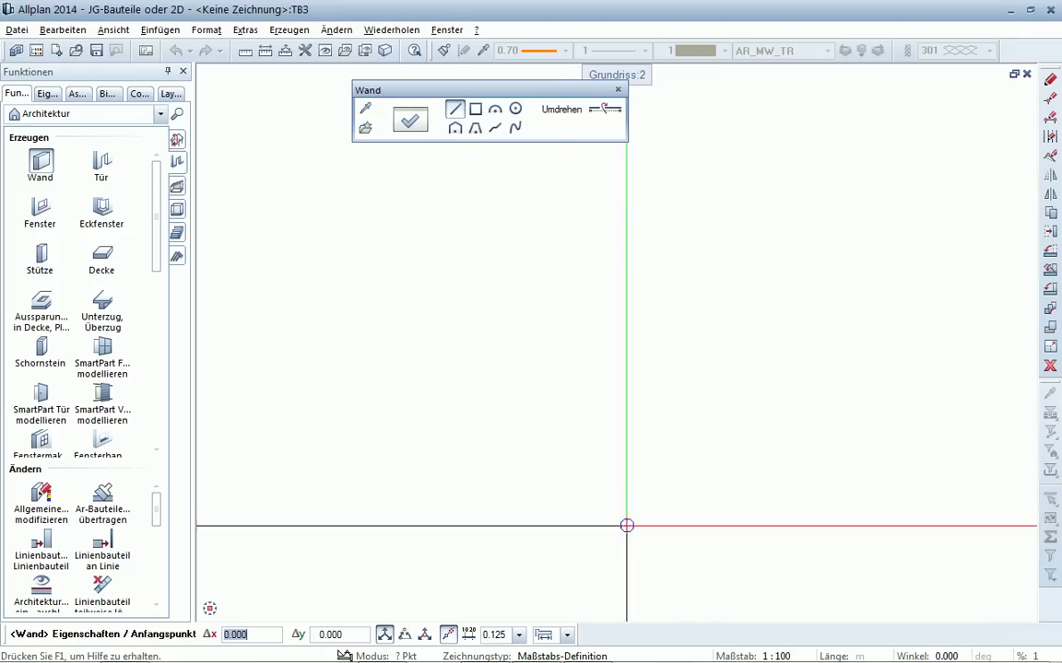
Step: Draw a rectangular wall enclosure 8.49 m by 5.99 m from a picked corner
{"action": "left_click", "coordinate": [475, 108]}
{"action": "left_click", "coordinate": [386, 451]}
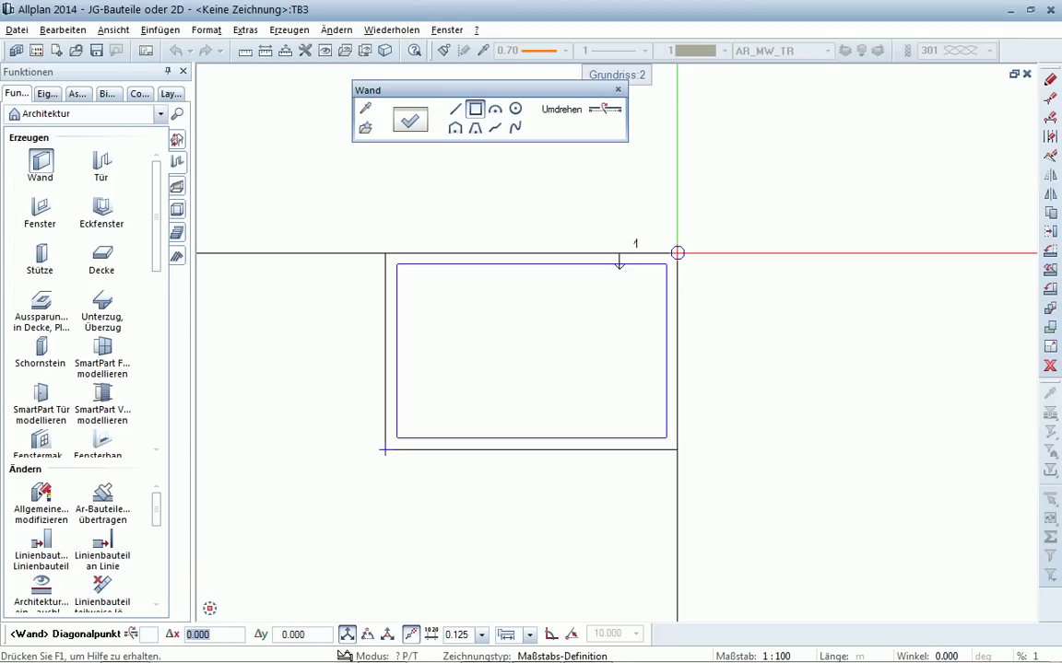
{"action": "type", "text": "8,49"}
{"action": "key", "text": "Tab"}
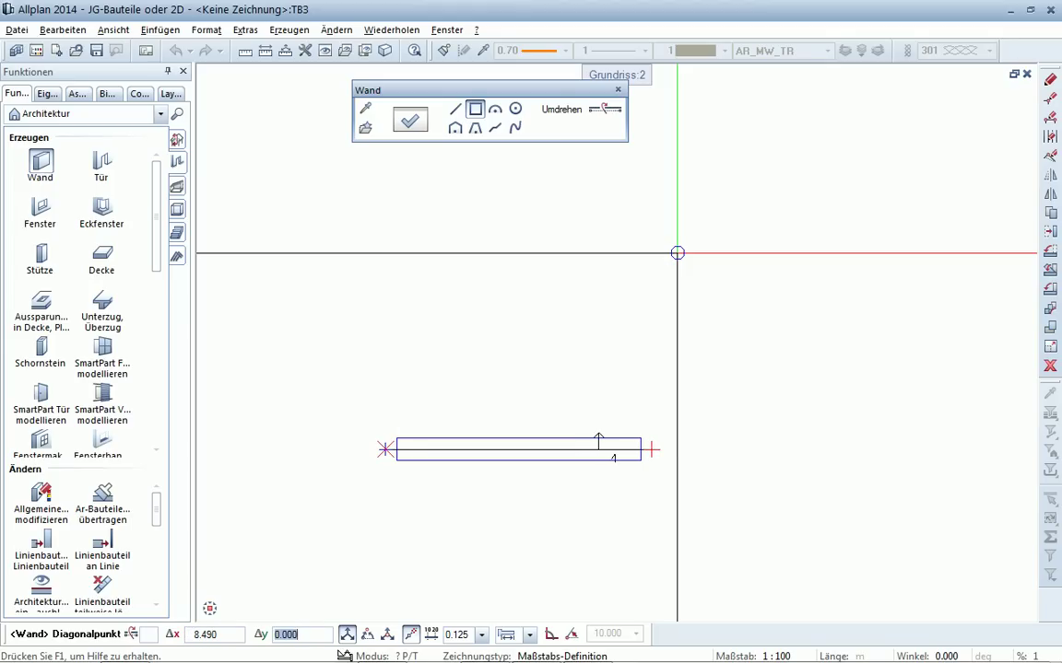
{"action": "type", "text": "5,99"}
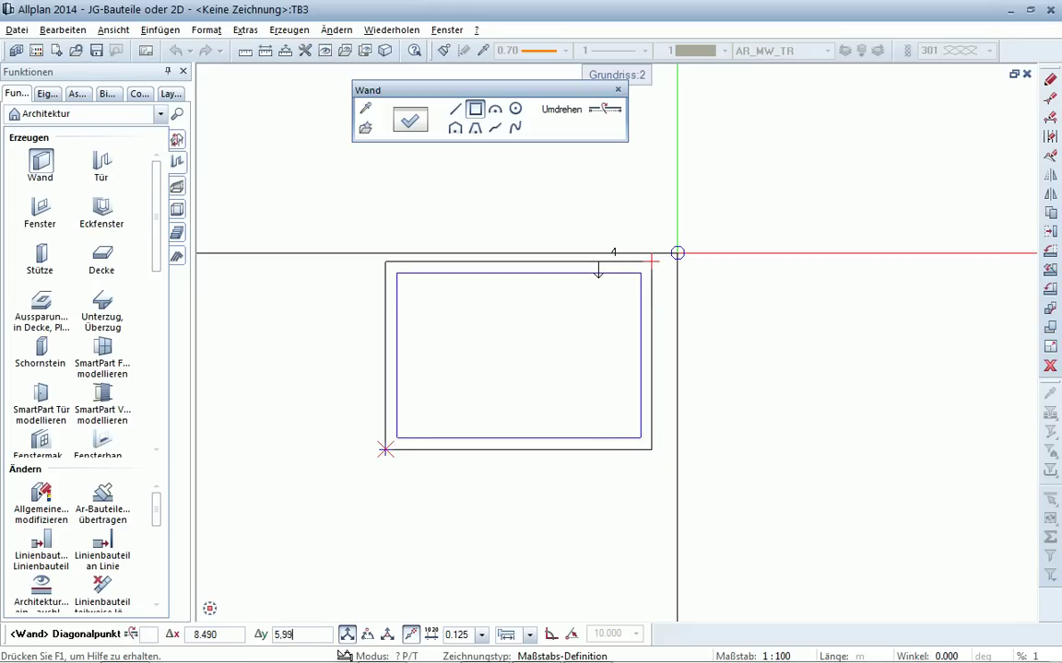
{"action": "key", "text": "Return"}
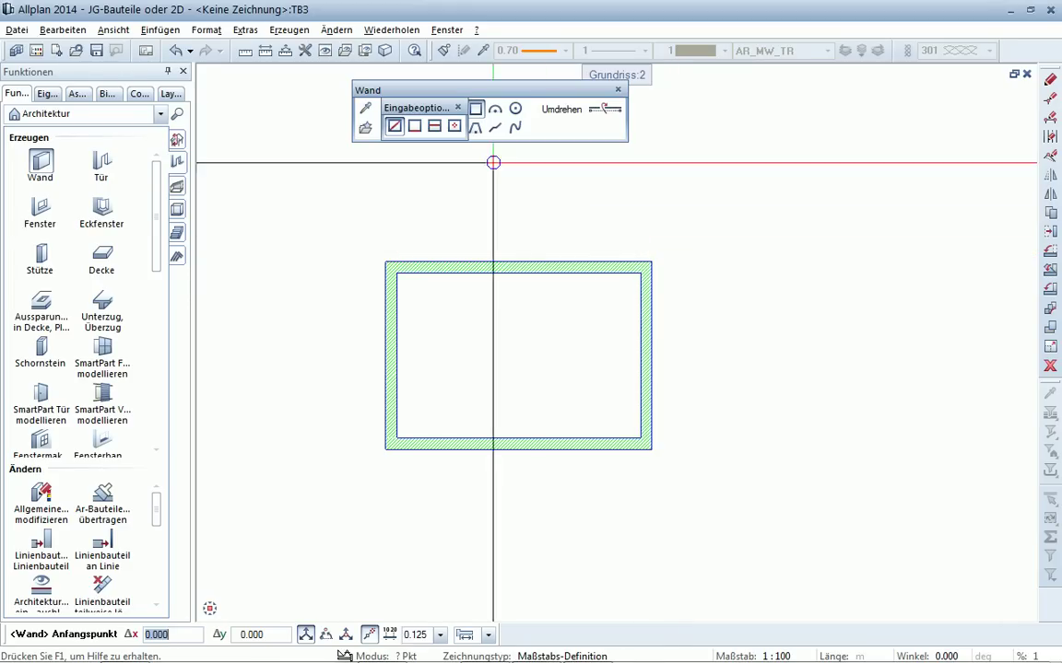
{"action": "left_click_drag", "start_coordinate": [417, 108], "coordinate": [321, 184]}
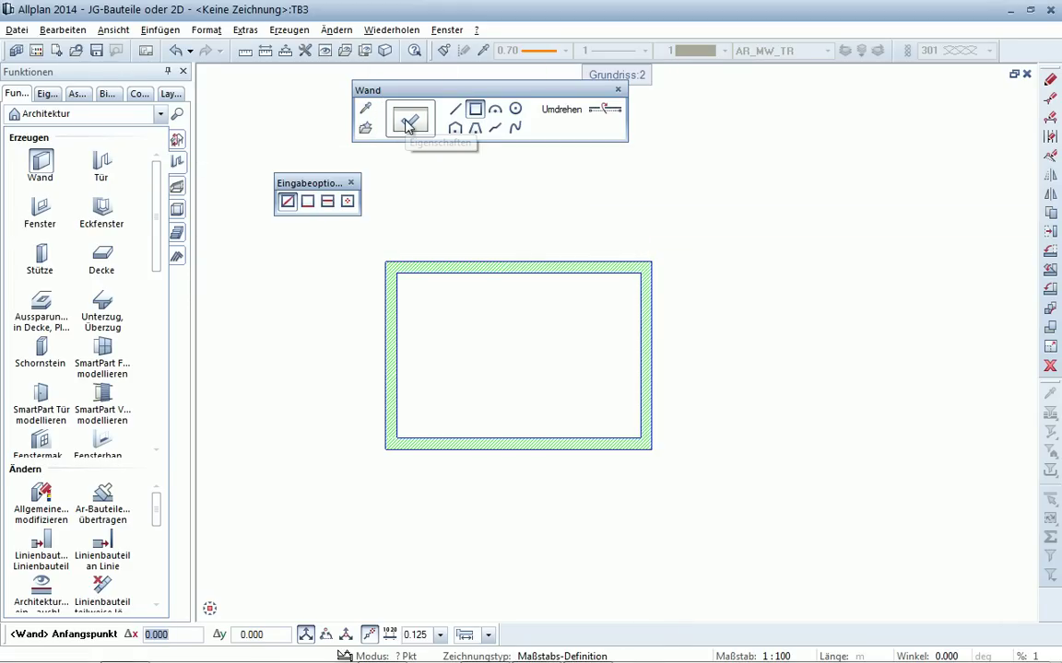
Step: Change the wall thickness to 0.115 m
{"action": "left_click", "coordinate": [409, 126]}
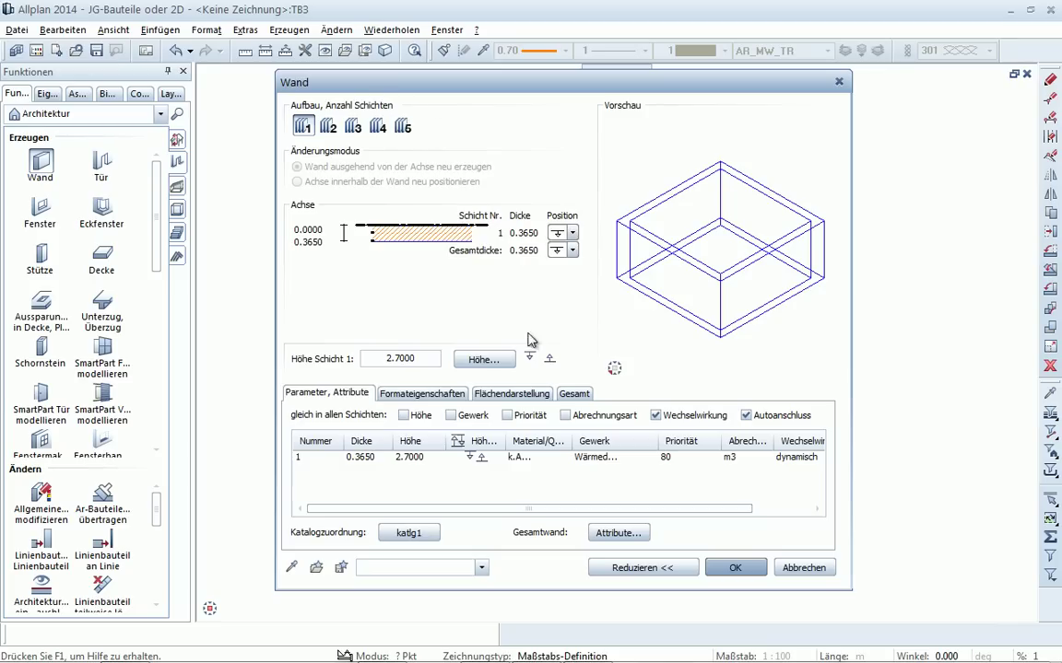
{"action": "left_click", "coordinate": [364, 459]}
{"action": "type", "text": ".115"}
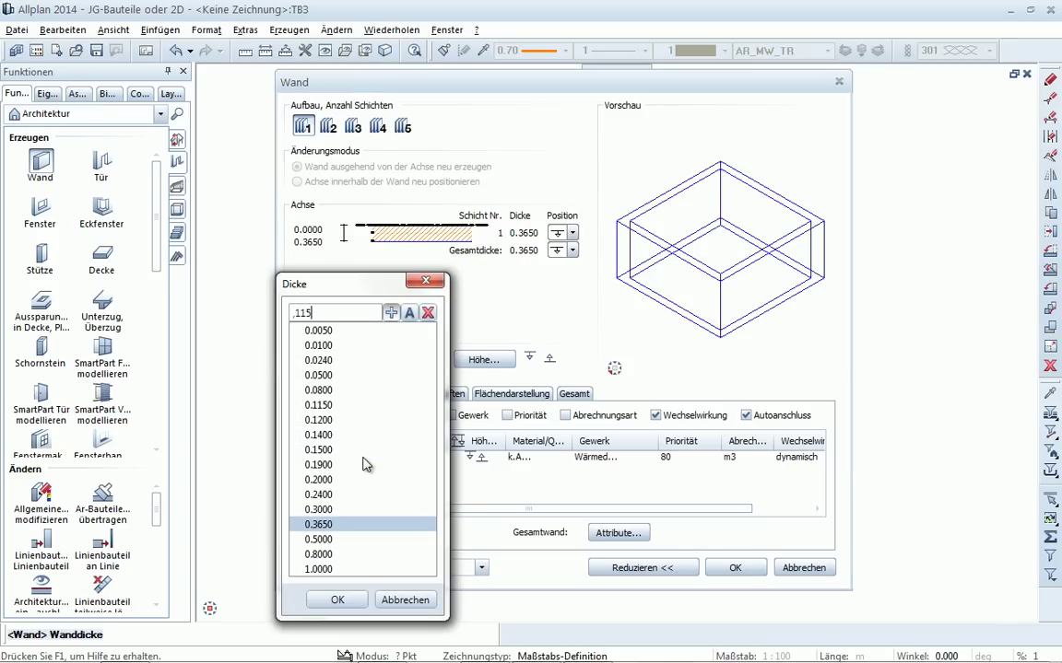
{"action": "key", "text": "Return"}
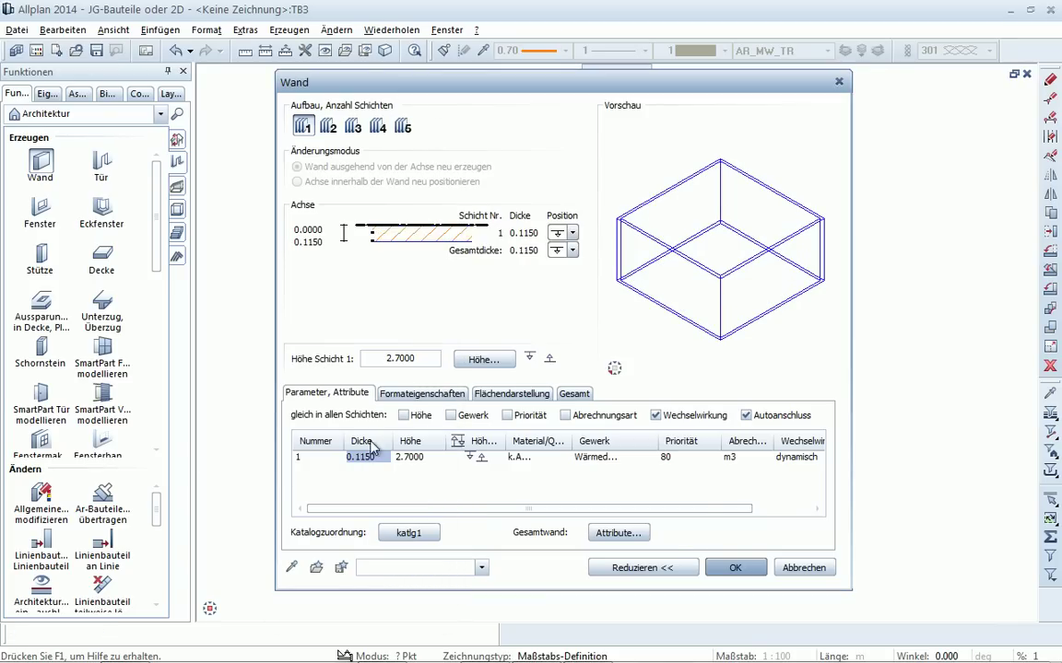
{"action": "left_click", "coordinate": [737, 568]}
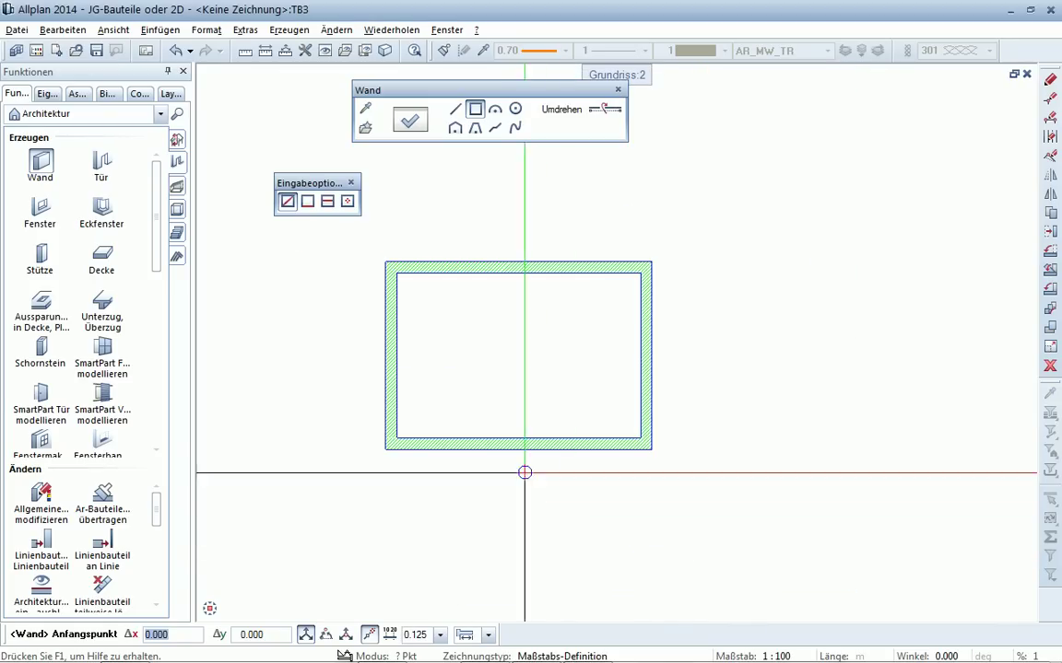
Step: Draw a straight interior wall 3.5 m from the corner up to the top edge
{"action": "left_click", "coordinate": [511, 440]}
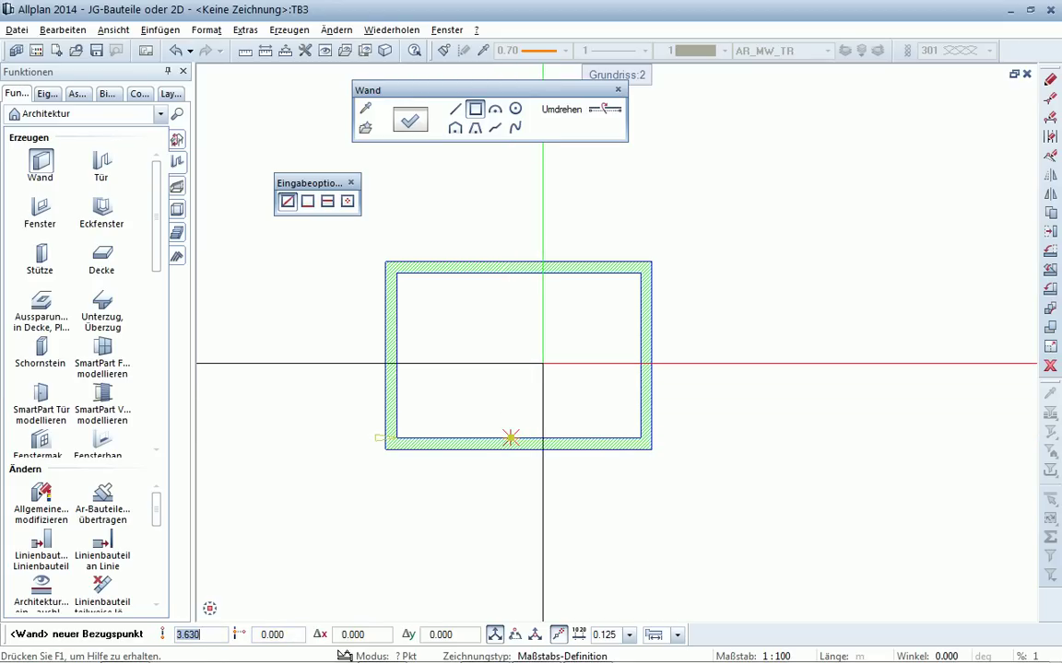
{"action": "type", "text": "0"}
{"action": "key", "text": "Return"}
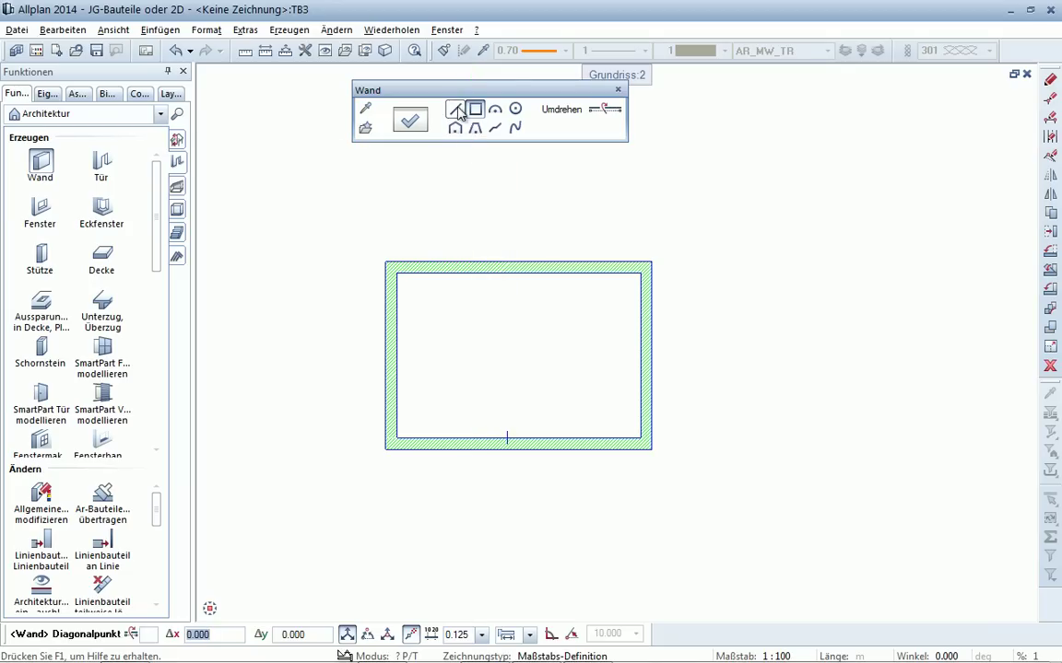
{"action": "left_click", "coordinate": [454, 108]}
{"action": "left_click", "coordinate": [505, 439]}
{"action": "type", "text": "3,5"}
{"action": "key", "text": "Return"}
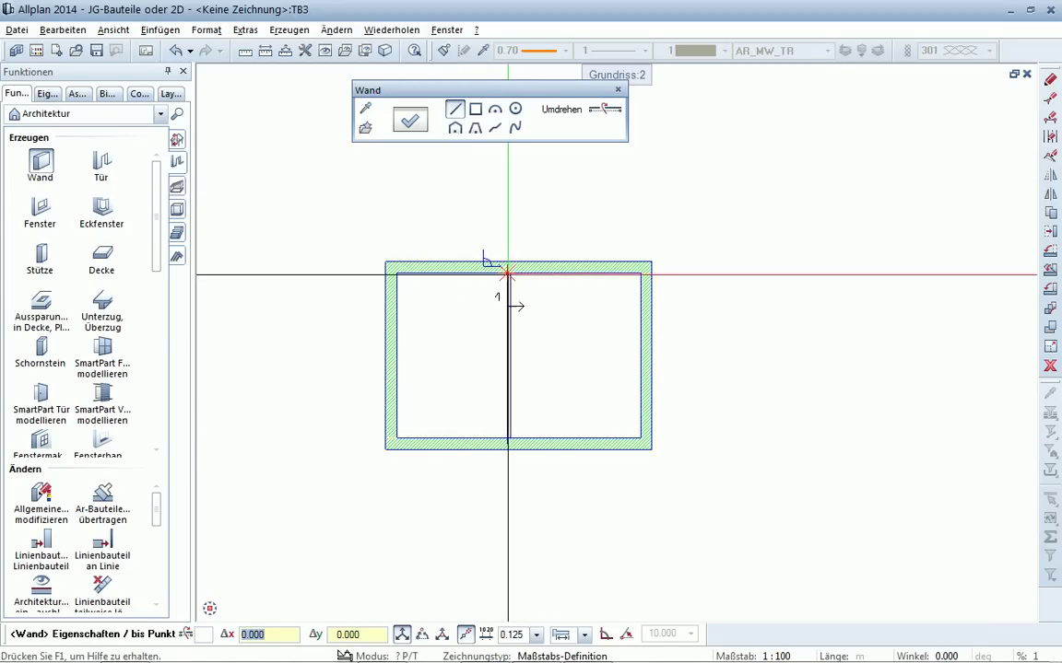
{"action": "left_click", "coordinate": [493, 268]}
{"action": "key", "text": "Escape"}
{"action": "left_click", "coordinate": [391, 343]}
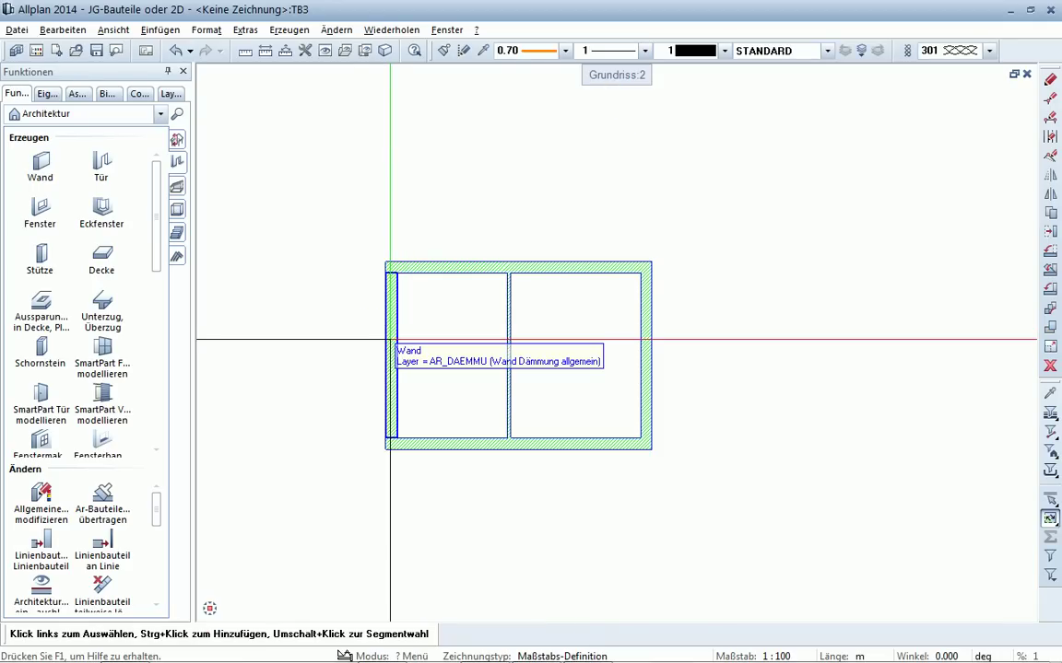
Step: Start a door and set its opening to 1.01 m wide by 2.26 m high
{"action": "left_click", "coordinate": [102, 163]}
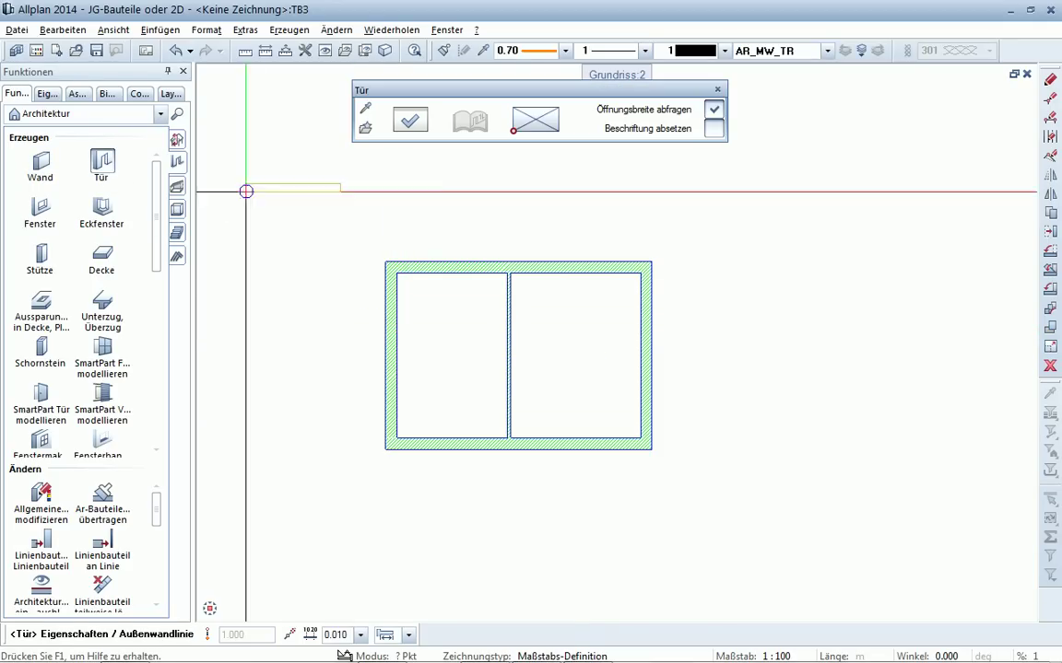
{"action": "left_click", "coordinate": [412, 120]}
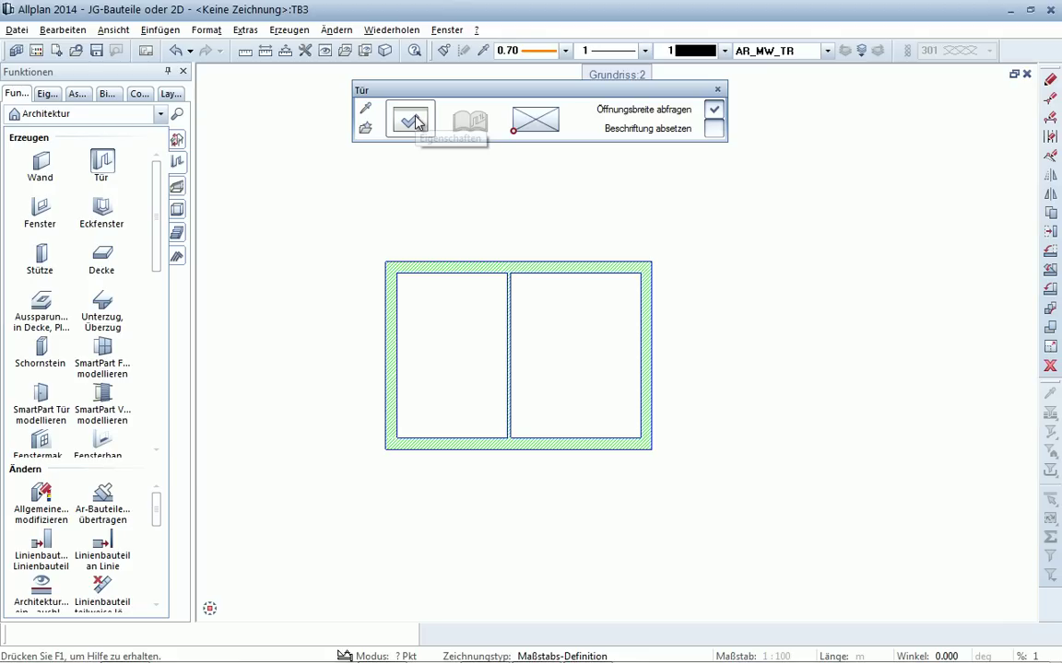
{"action": "left_click", "coordinate": [412, 121]}
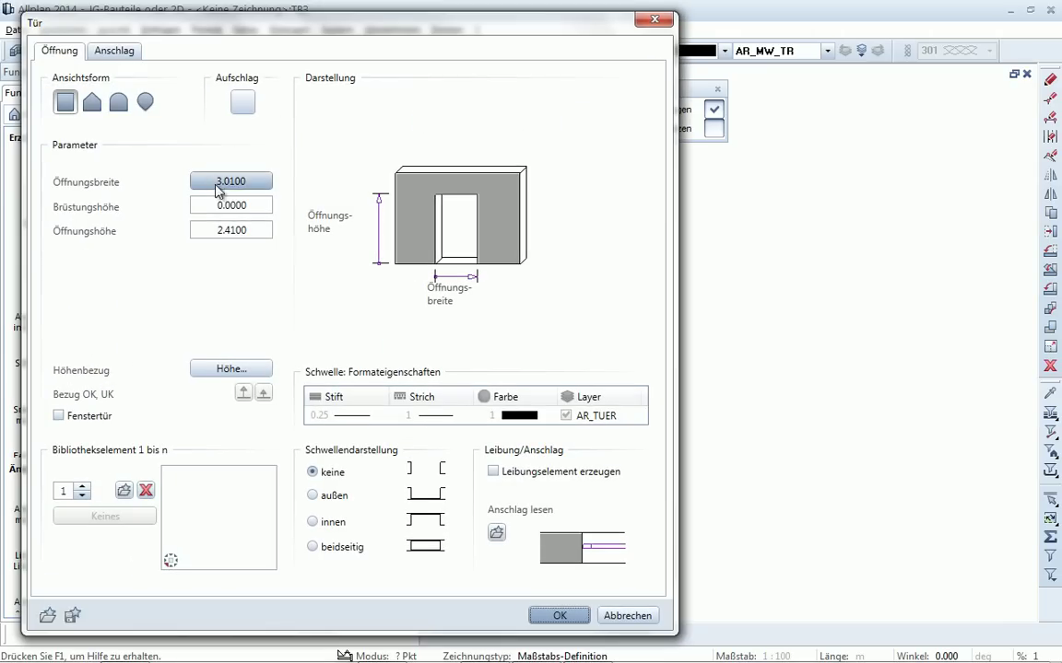
{"action": "left_click", "coordinate": [221, 184]}
{"action": "type", "text": "1.0100"}
{"action": "key", "text": "Return"}
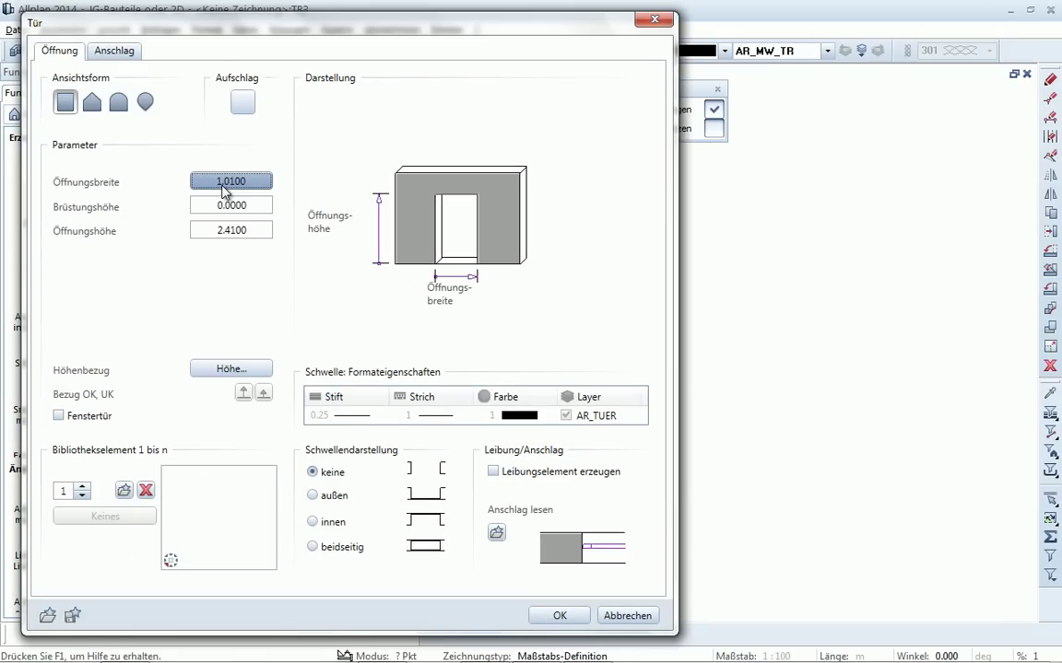
{"action": "left_click", "coordinate": [247, 232]}
{"action": "type", "text": "2.26"}
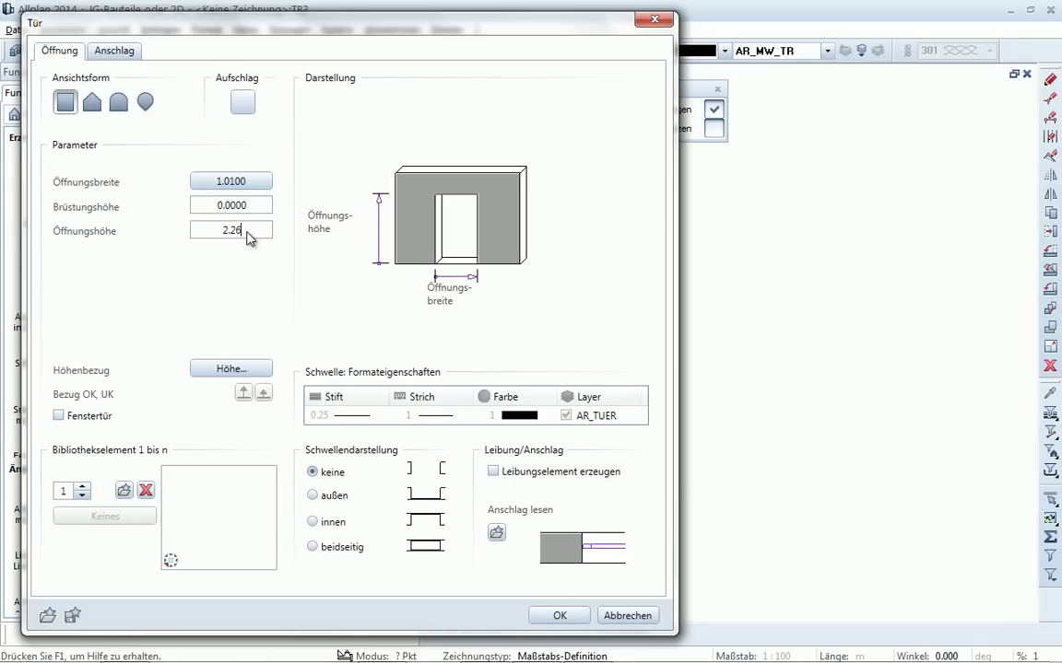
{"action": "key", "text": "Return"}
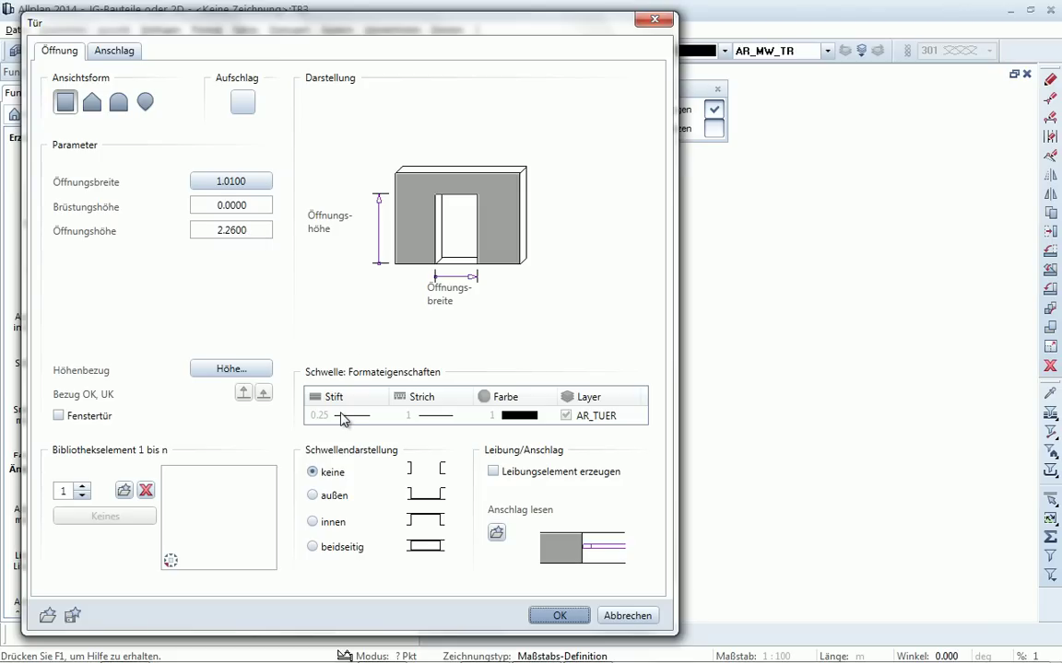
Step: Assign the second 1-Flgl door macro from Standard > Makro > Tür in the library
{"action": "left_click", "coordinate": [125, 492]}
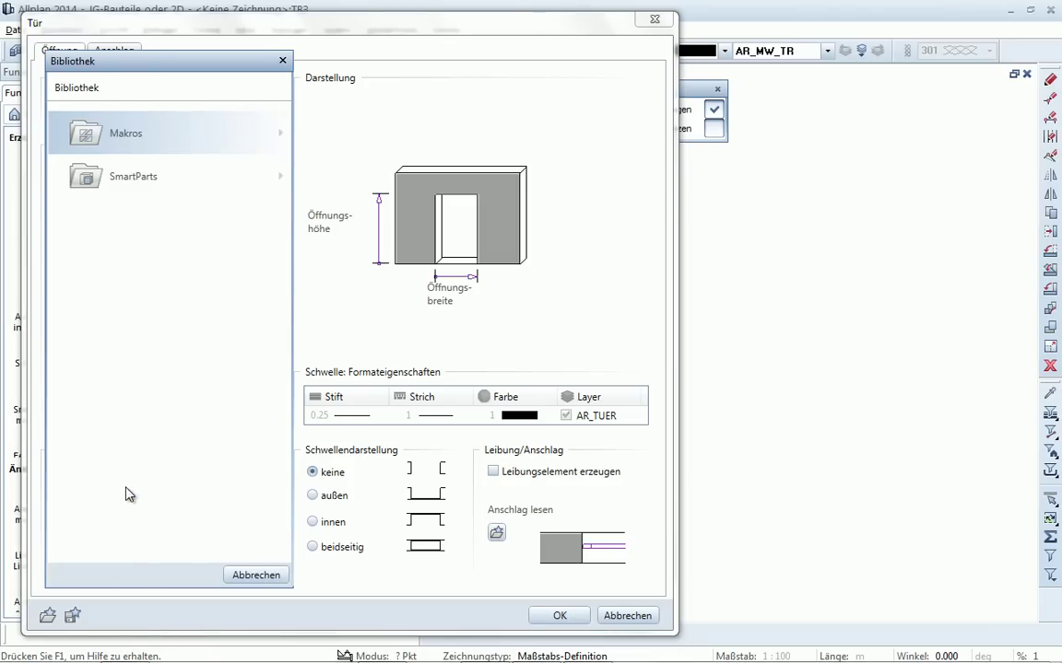
{"action": "double_click", "coordinate": [180, 152]}
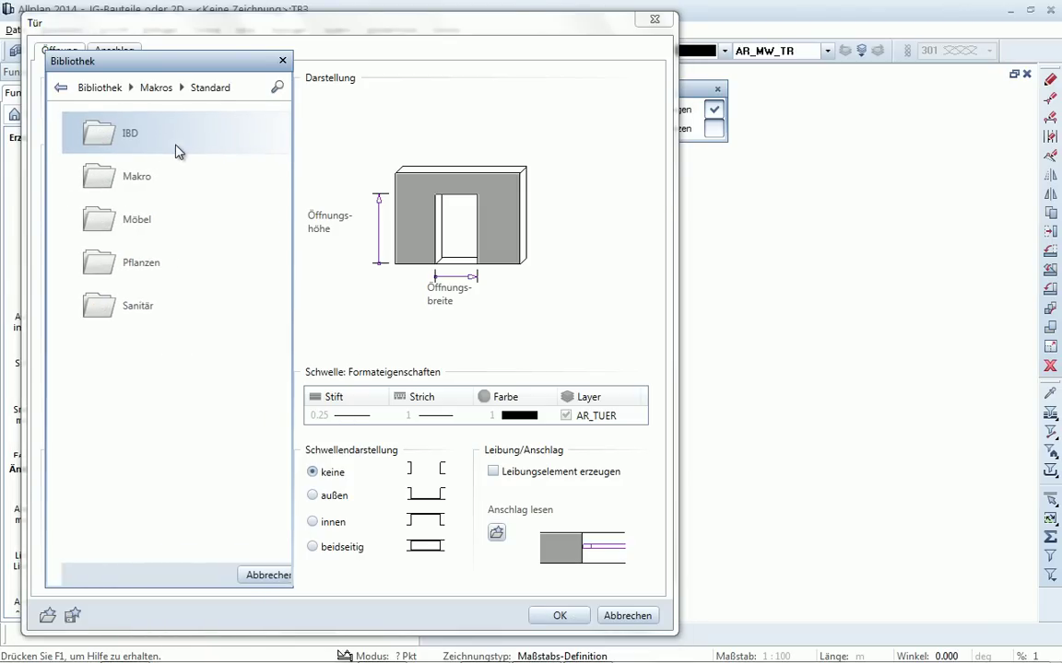
{"action": "left_click", "coordinate": [134, 187]}
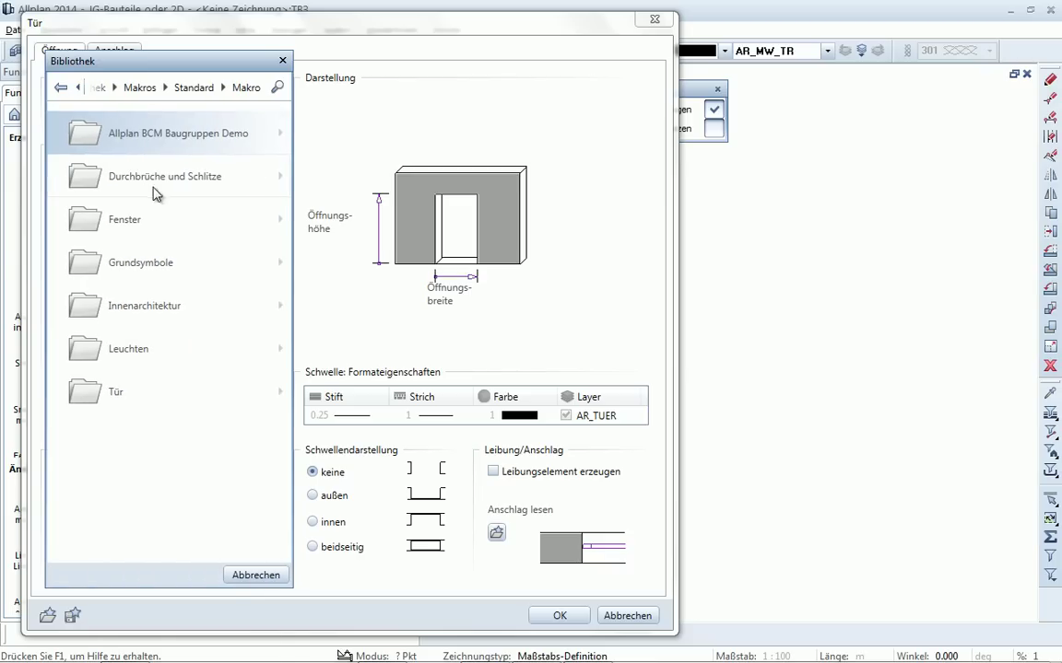
{"action": "left_click", "coordinate": [129, 394]}
{"action": "left_click", "coordinate": [138, 134]}
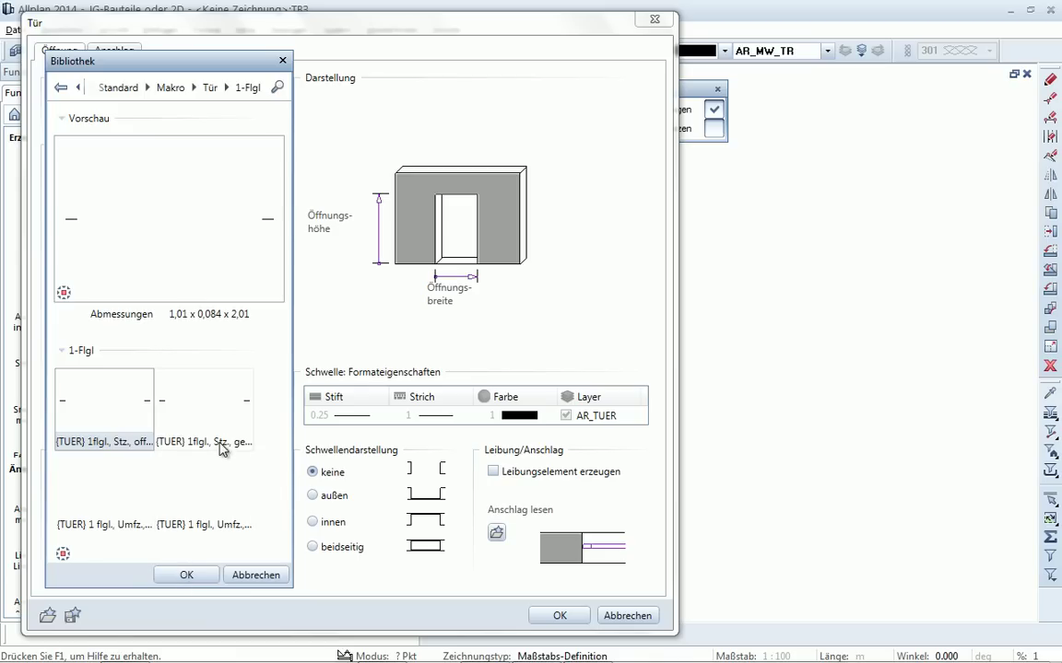
{"action": "left_click", "coordinate": [201, 410]}
{"action": "left_click", "coordinate": [186, 575]}
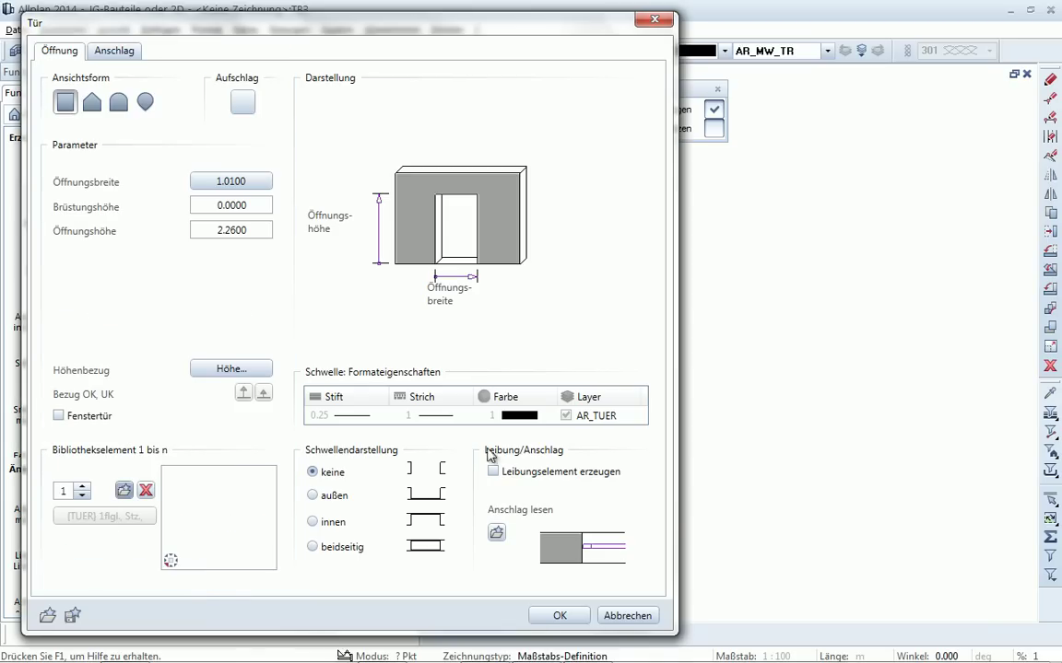
Step: Place the 1.01 m door opening in the left room's top wall
{"action": "left_click", "coordinate": [548, 613]}
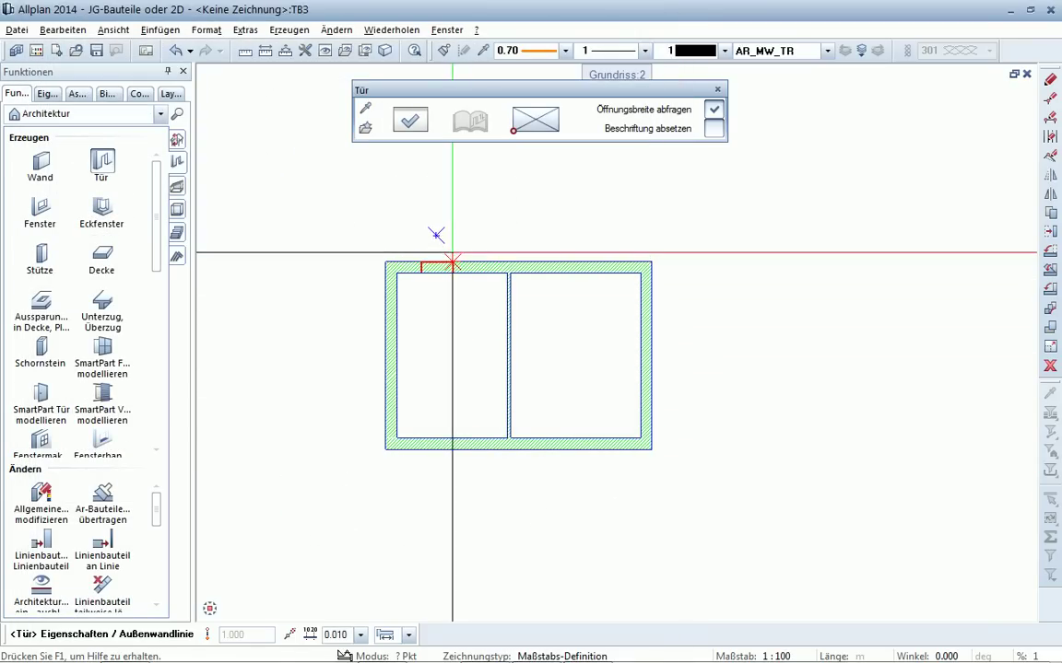
{"action": "left_click", "coordinate": [553, 133]}
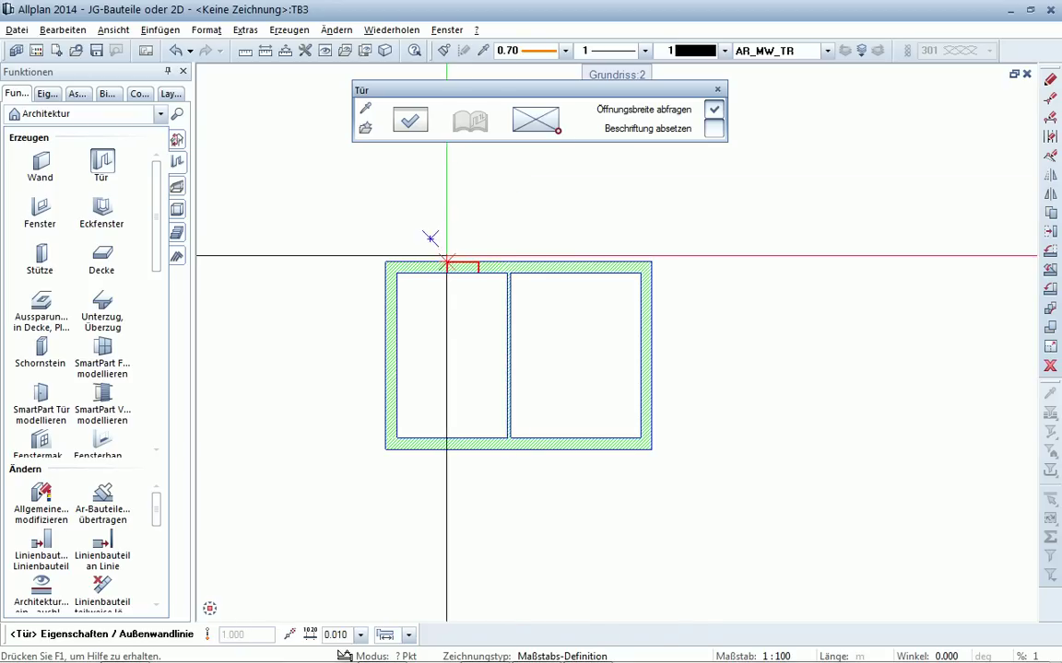
{"action": "left_click", "coordinate": [443, 263]}
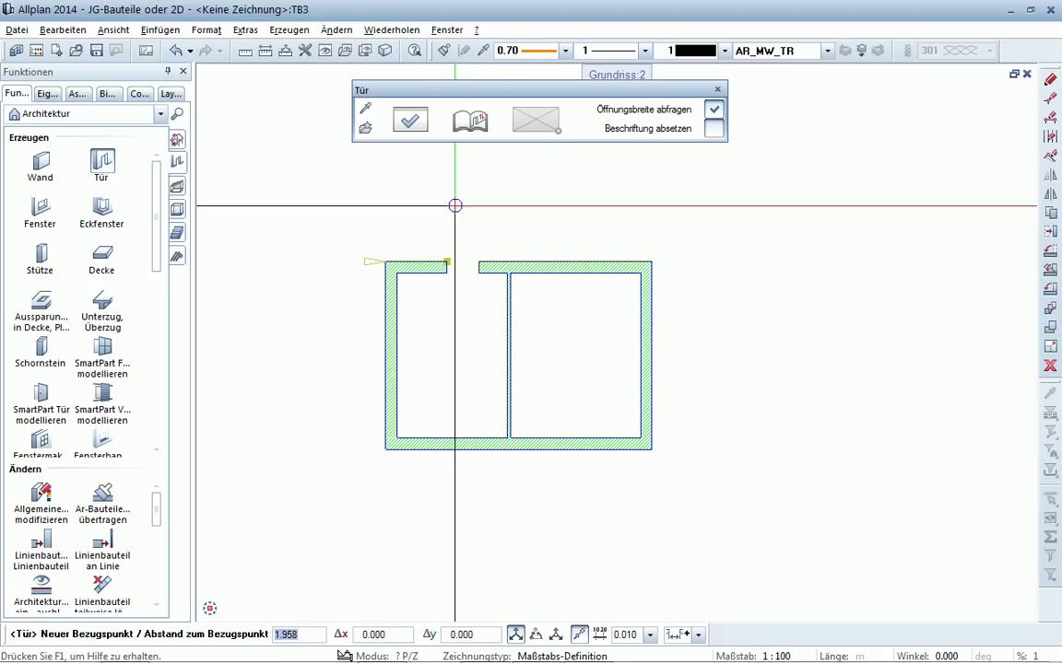
{"action": "key", "text": "Return"}
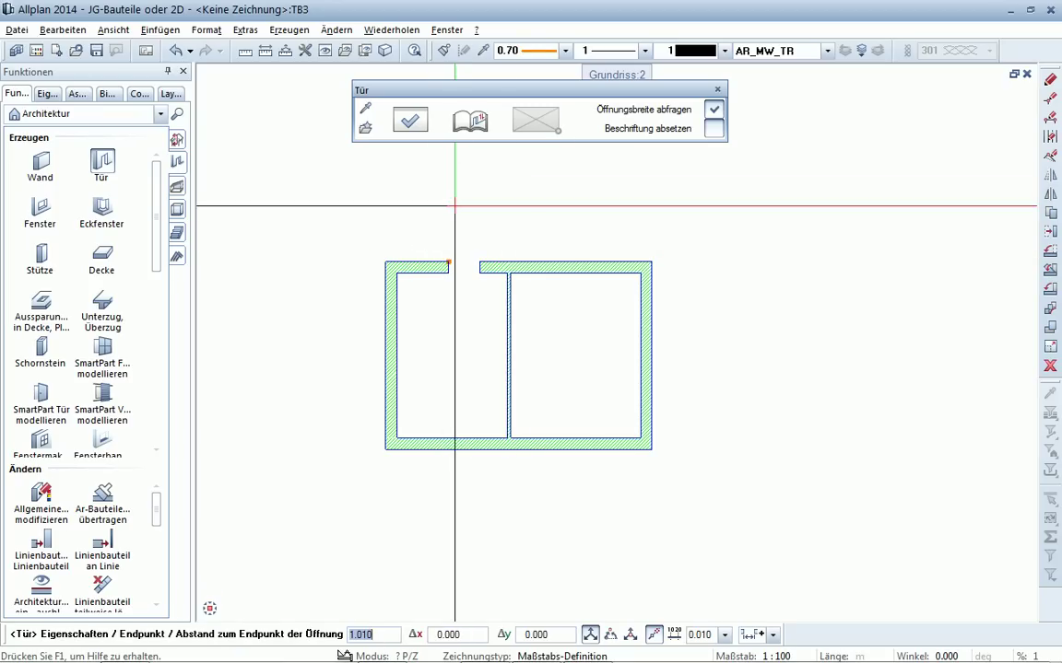
{"action": "key", "text": "Return"}
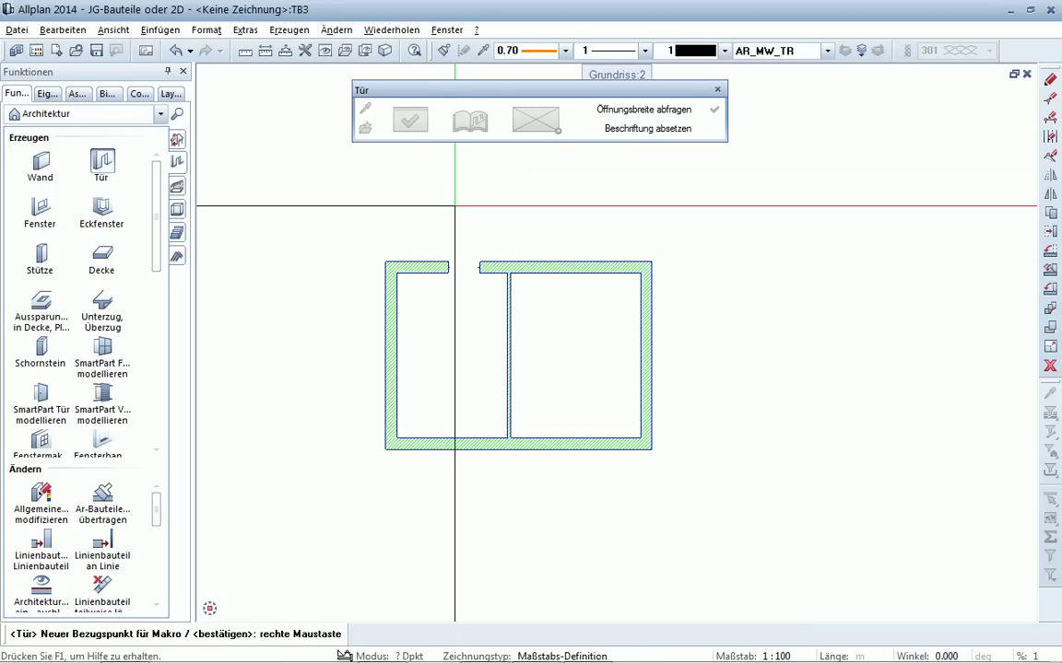
{"action": "scroll", "coordinate": [444, 212], "scroll_direction": "up", "scroll_amount": 2}
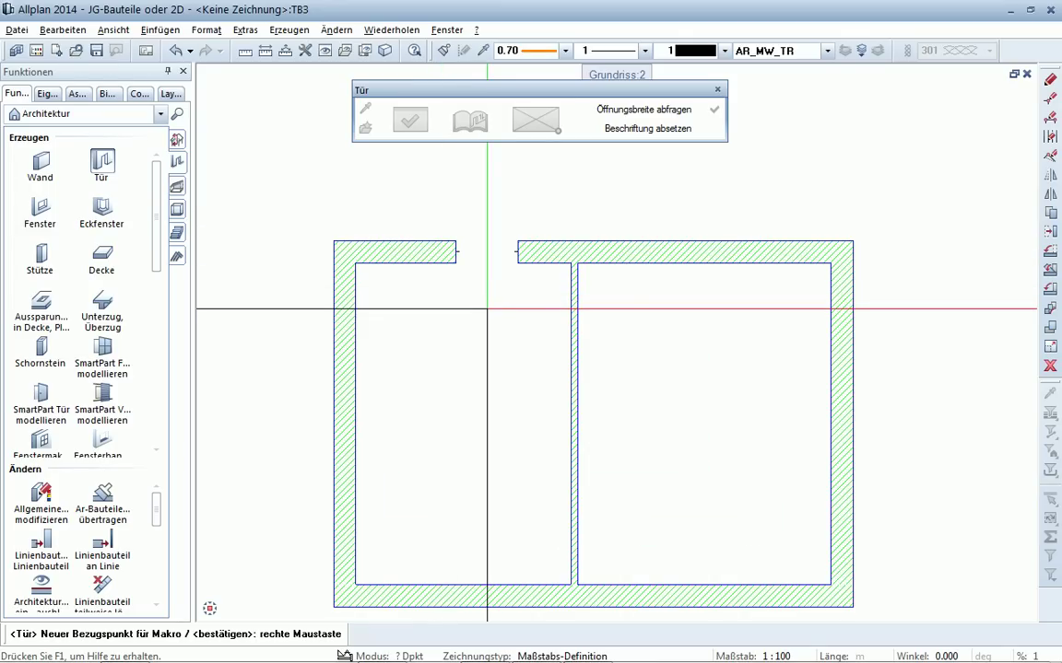
Step: Start a second door using the closed '1 flgl., Umfz.' macro with 0.885 m opening width
{"action": "right_click", "coordinate": [470, 291]}
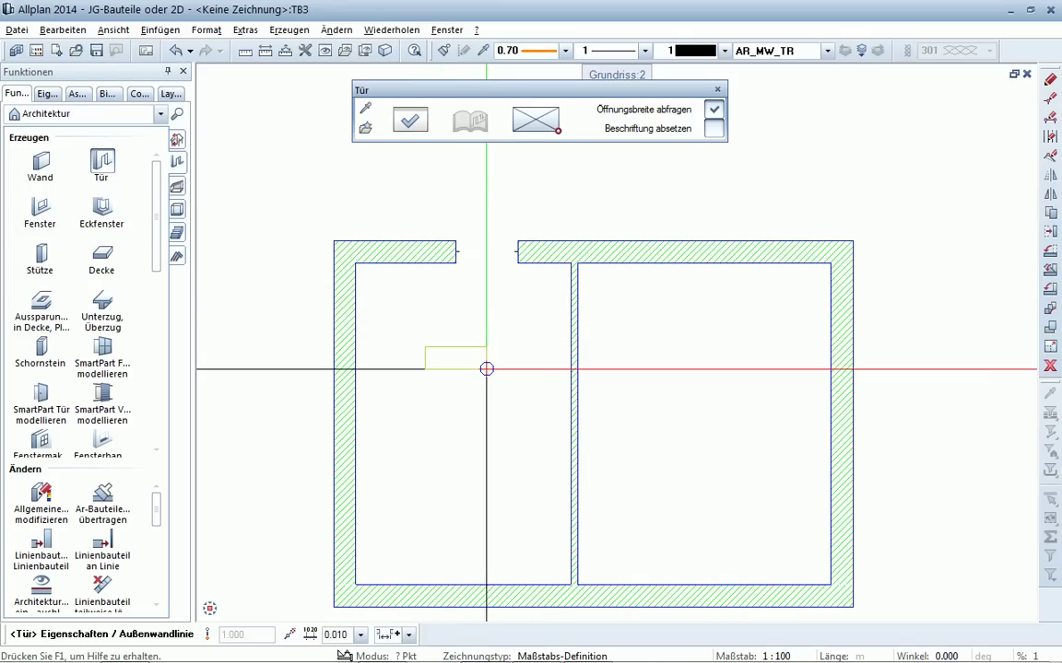
{"action": "left_click", "coordinate": [405, 121]}
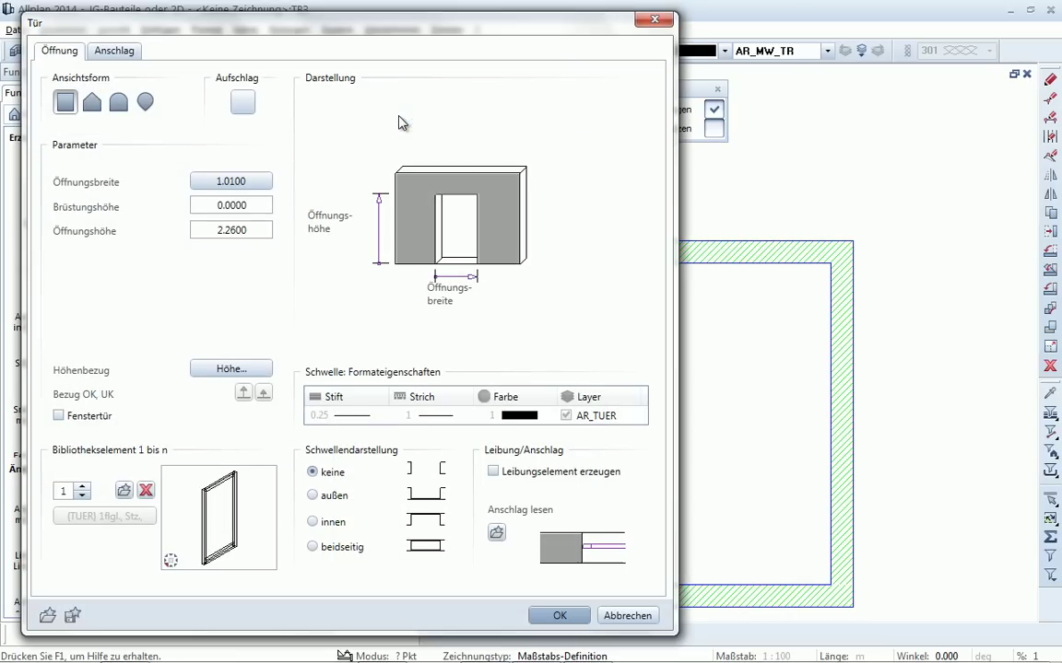
{"action": "left_click", "coordinate": [123, 490]}
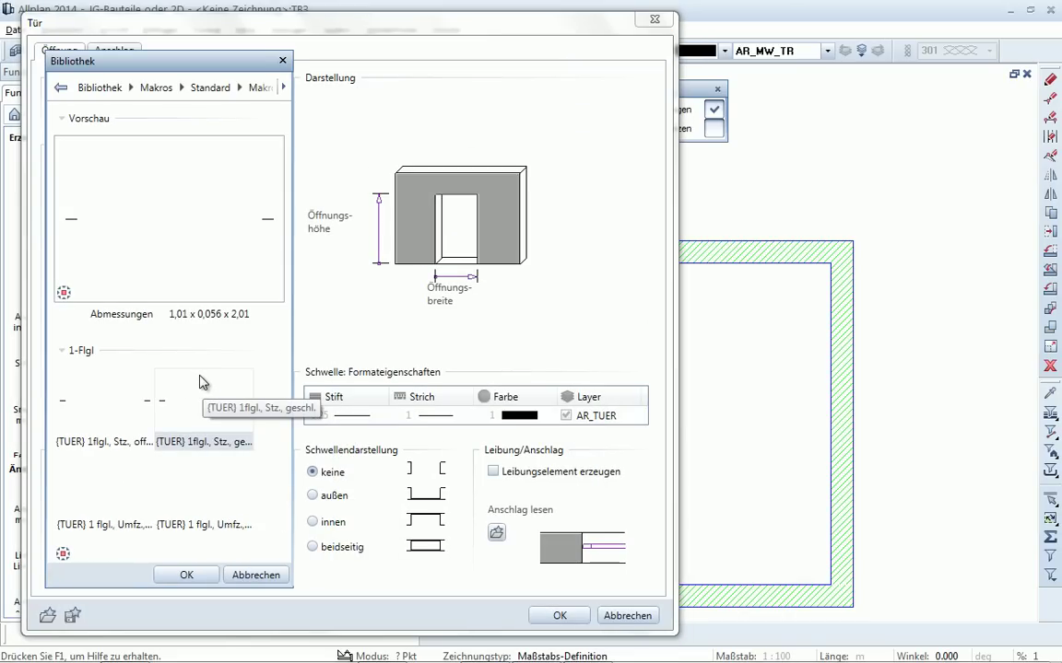
{"action": "left_click", "coordinate": [192, 527]}
{"action": "left_click", "coordinate": [185, 575]}
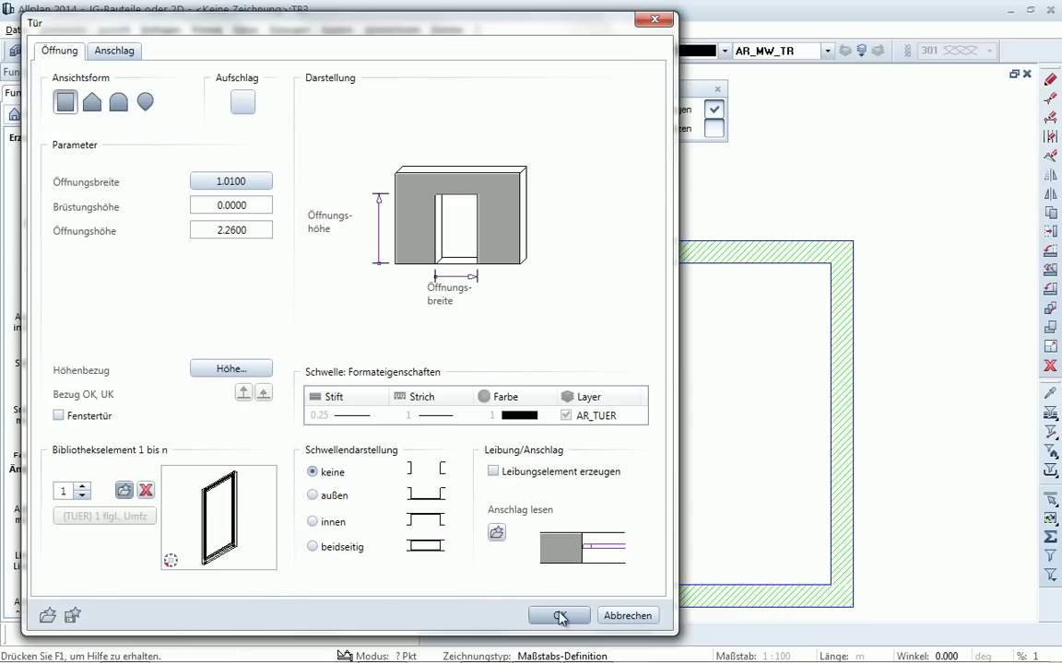
{"action": "left_click", "coordinate": [259, 180]}
{"action": "type", "text": "0.8"}
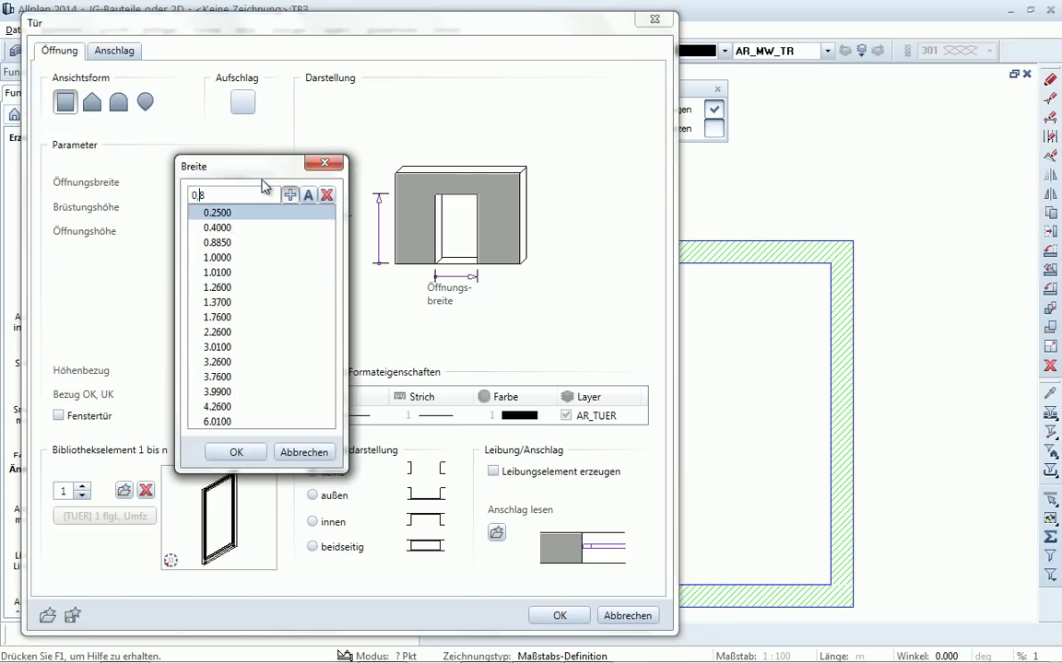
{"action": "key", "text": "Return"}
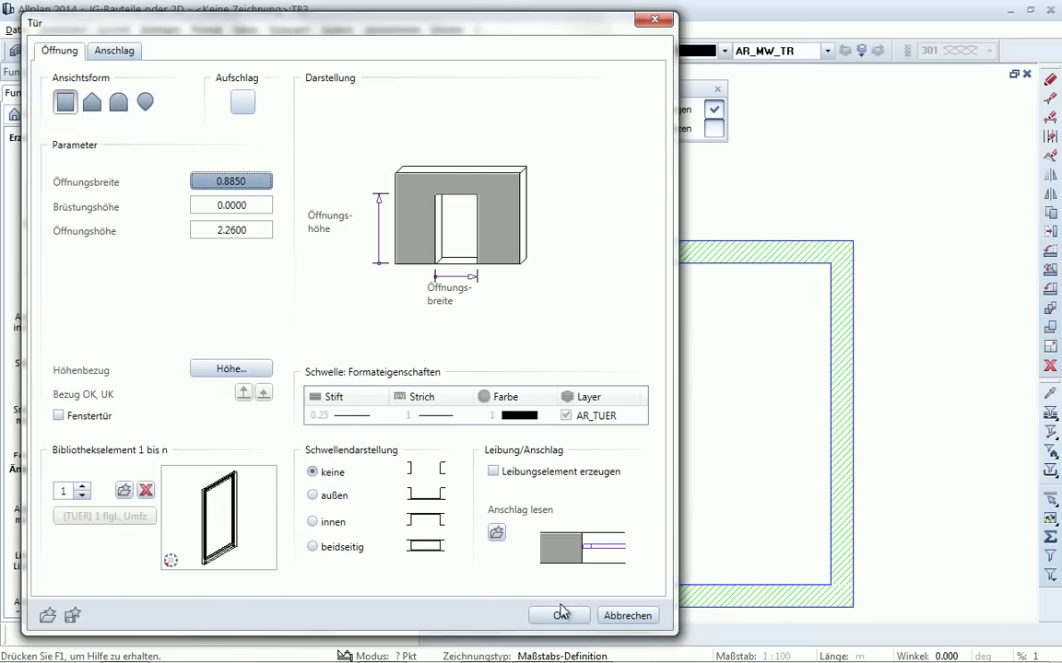
{"action": "left_click", "coordinate": [561, 614]}
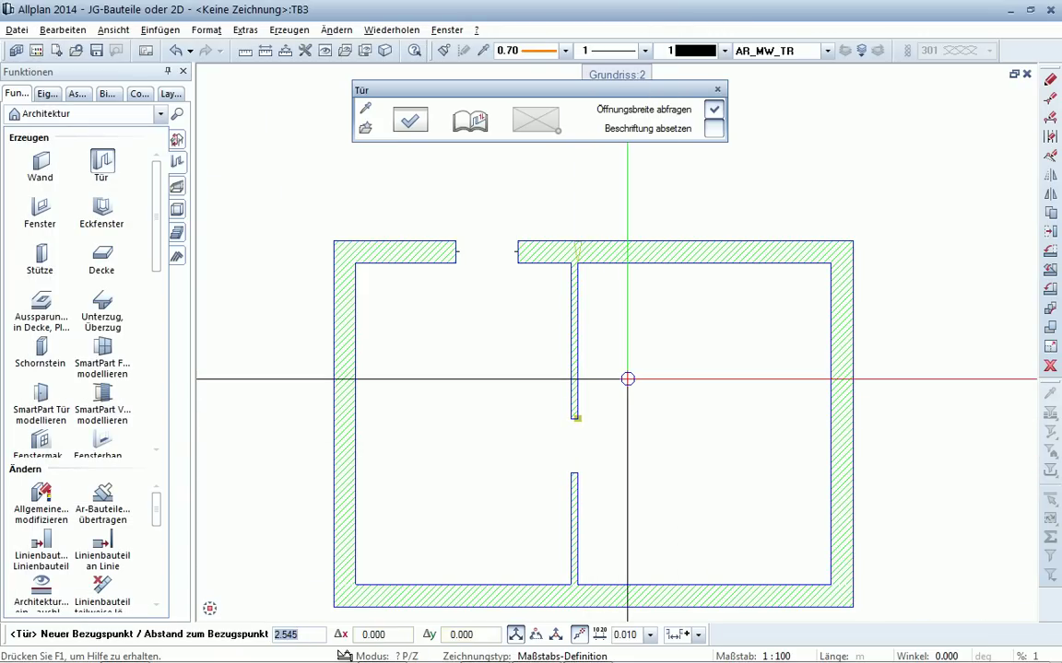
Step: Insert the 0.885 m door 0.52 m along the interior wall, swinging into the right room
{"action": "type", "text": "0,52"}
{"action": "key", "text": "Return"}
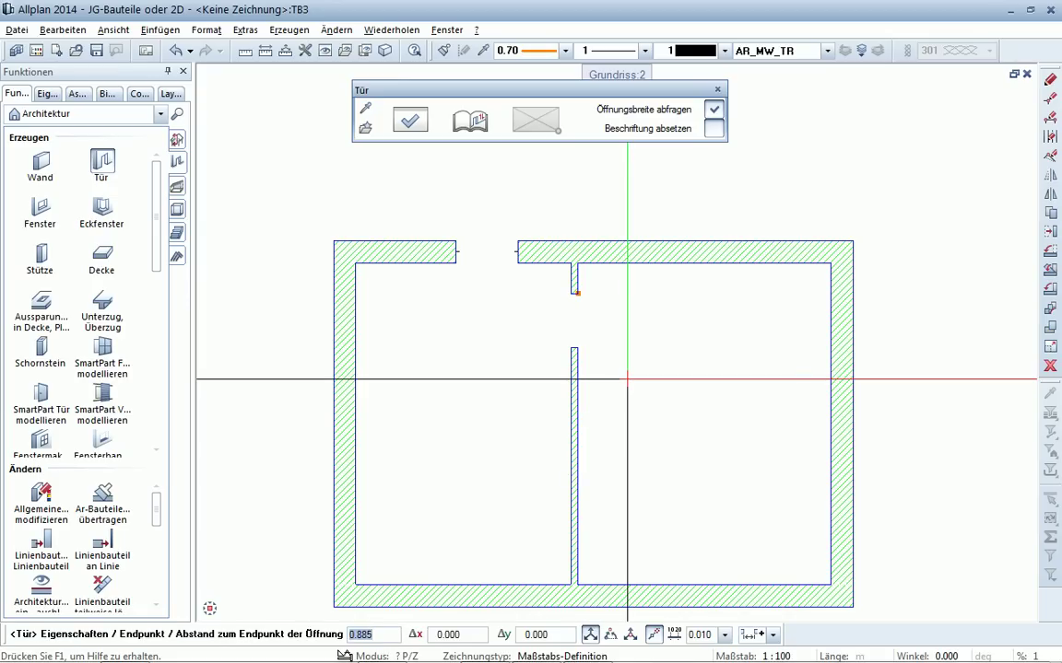
{"action": "left_click", "coordinate": [413, 121]}
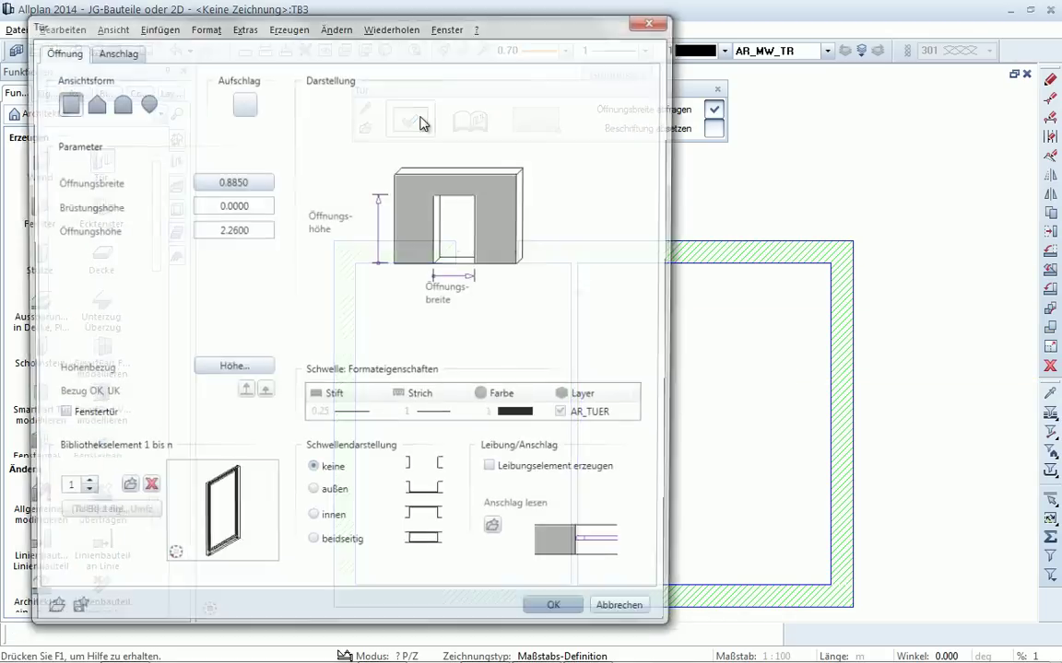
{"action": "left_click", "coordinate": [242, 106]}
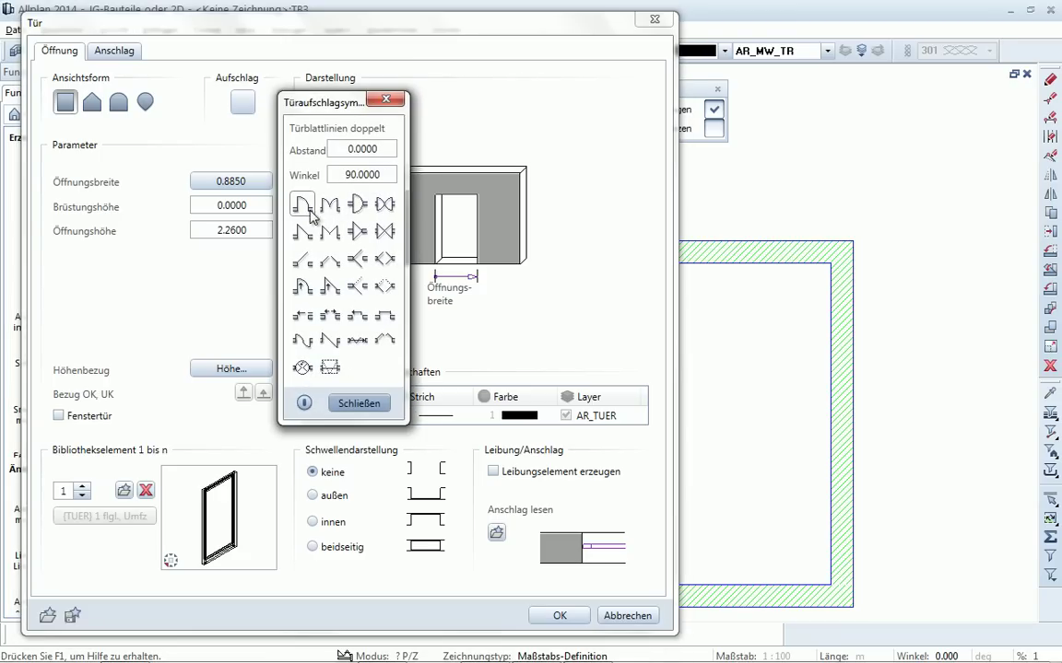
{"action": "left_click", "coordinate": [307, 211]}
{"action": "left_click", "coordinate": [559, 615]}
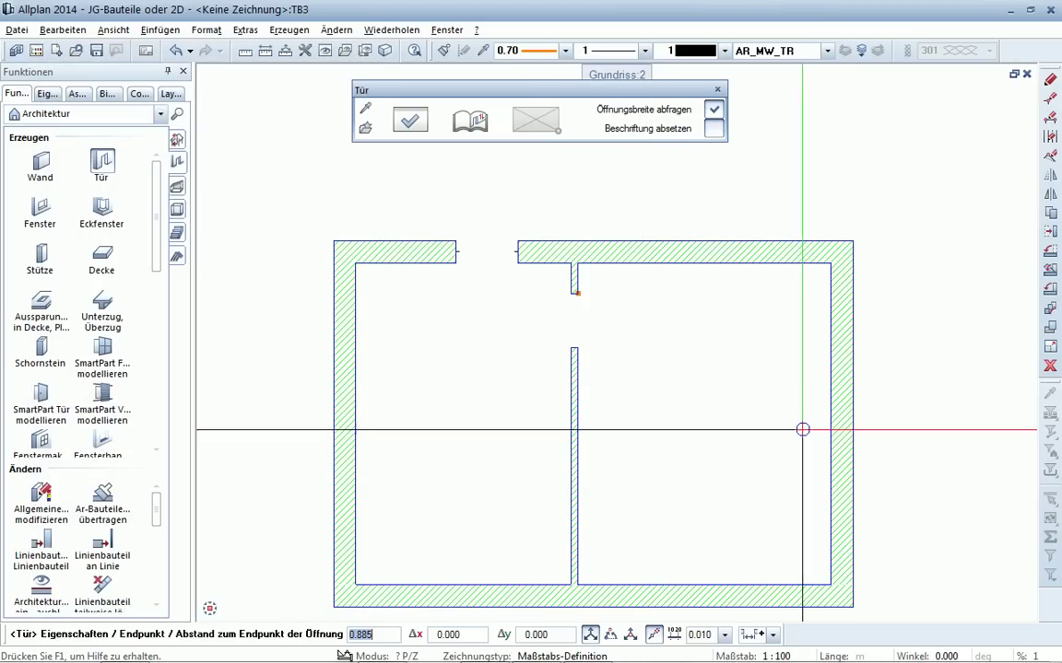
{"action": "key", "text": "Return"}
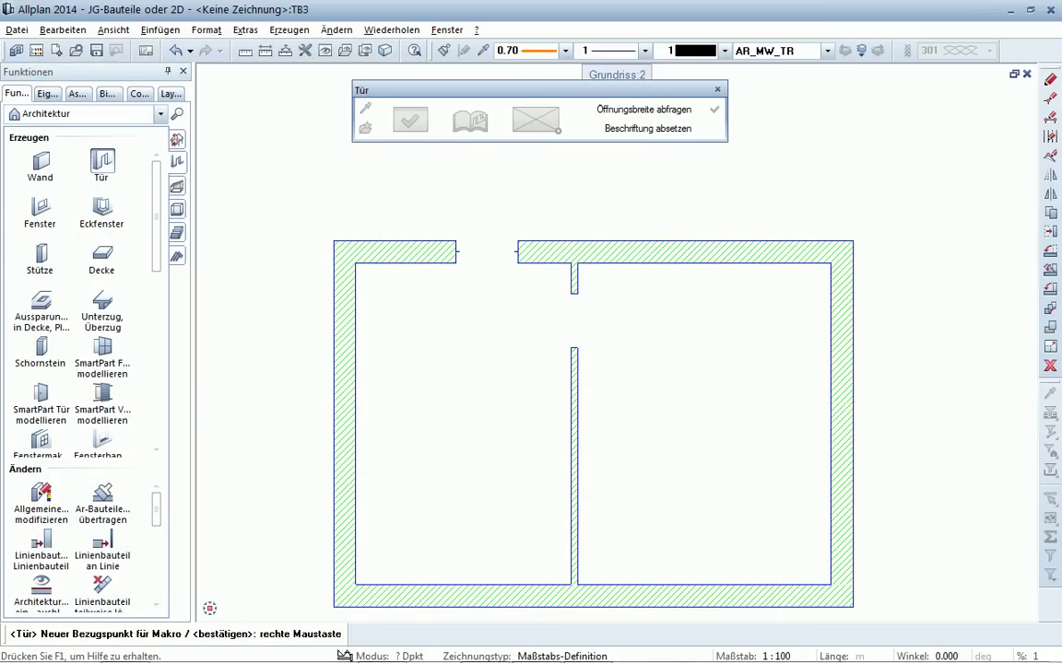
{"action": "right_click", "coordinate": [772, 432]}
{"action": "left_click", "coordinate": [660, 293]}
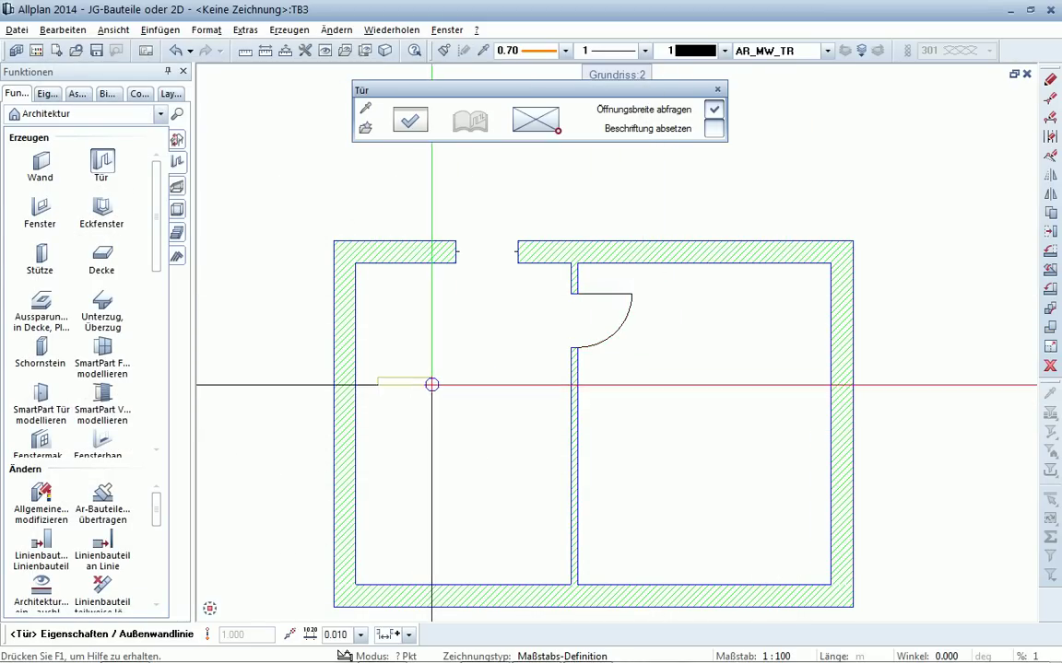
{"action": "key", "text": "Escape"}
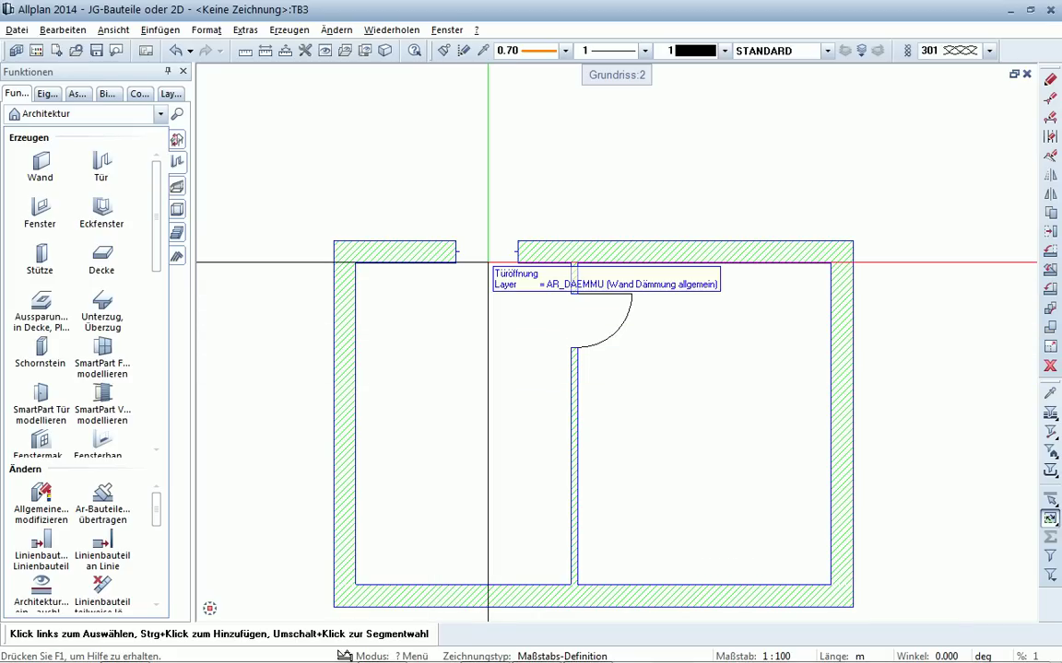
Step: Add a swing arc to the top-wall door opening into the left room
{"action": "double_click", "coordinate": [487, 263]}
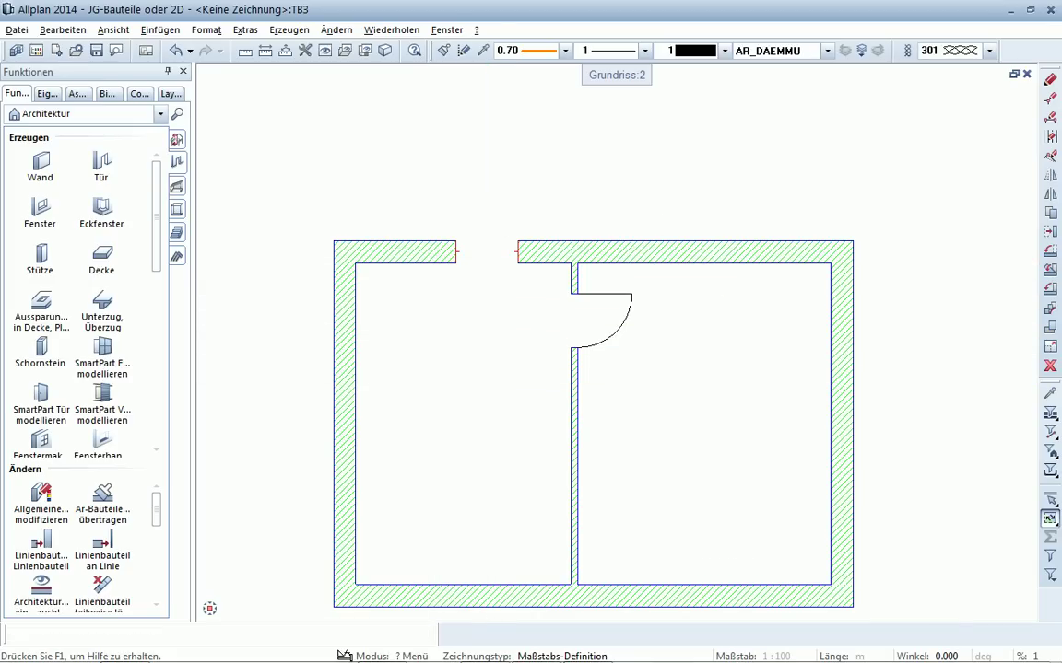
{"action": "left_click", "coordinate": [242, 103]}
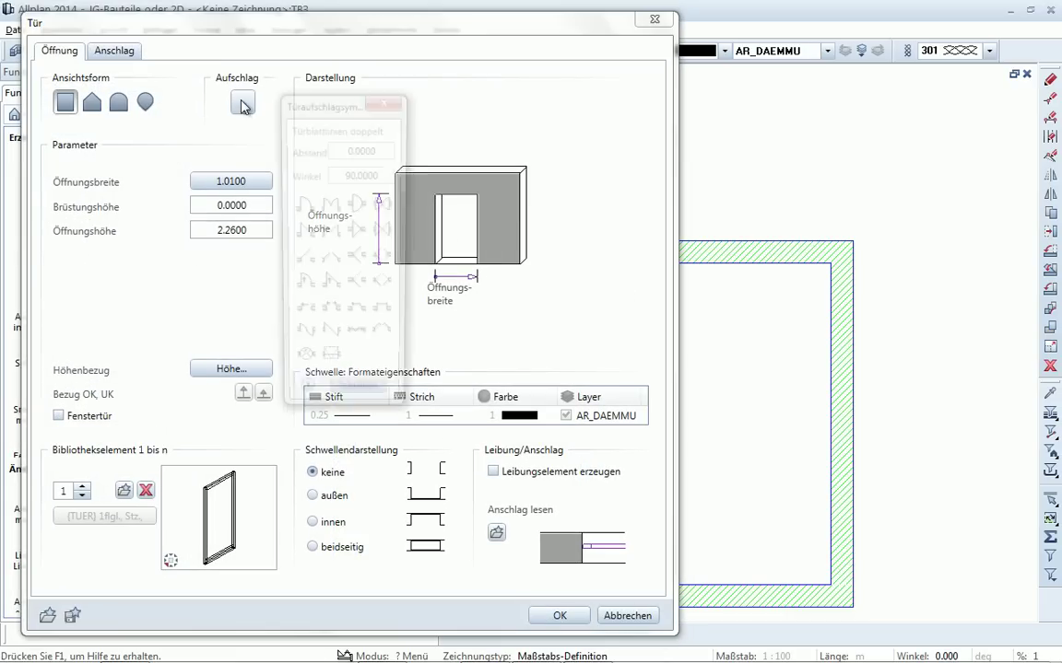
{"action": "left_click", "coordinate": [267, 180]}
{"action": "left_click", "coordinate": [586, 621]}
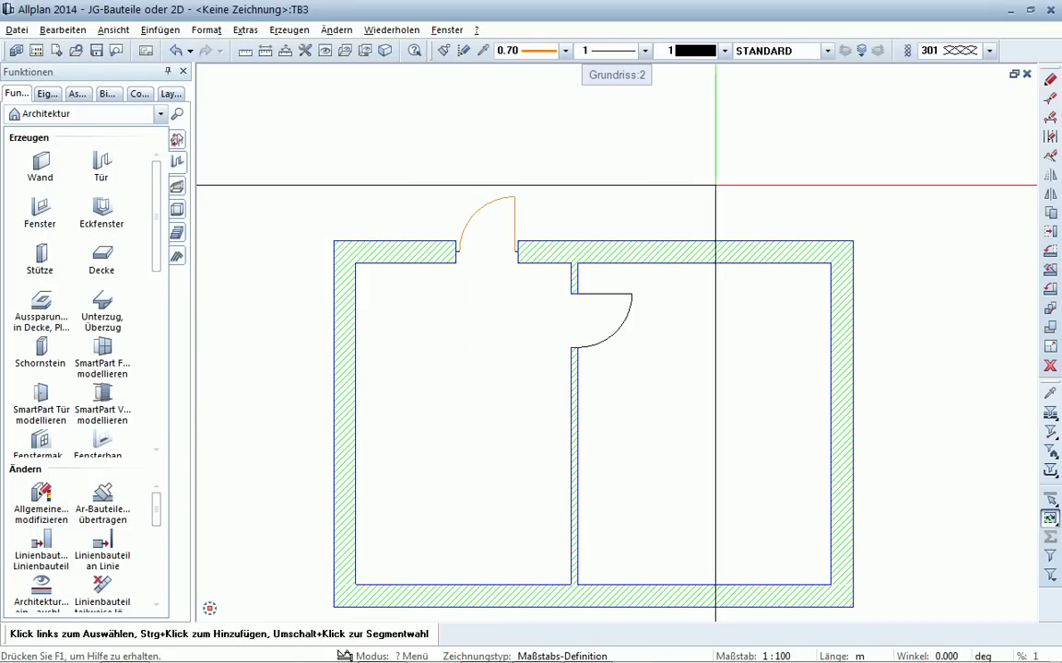
{"action": "double_click", "coordinate": [486, 205]}
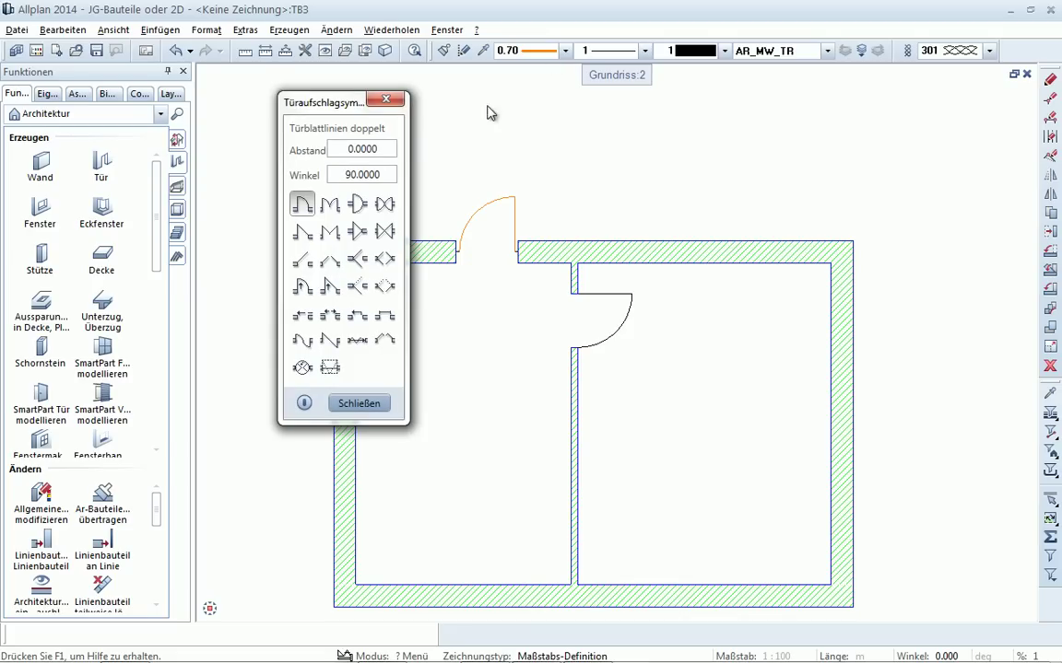
{"action": "left_click", "coordinate": [301, 205]}
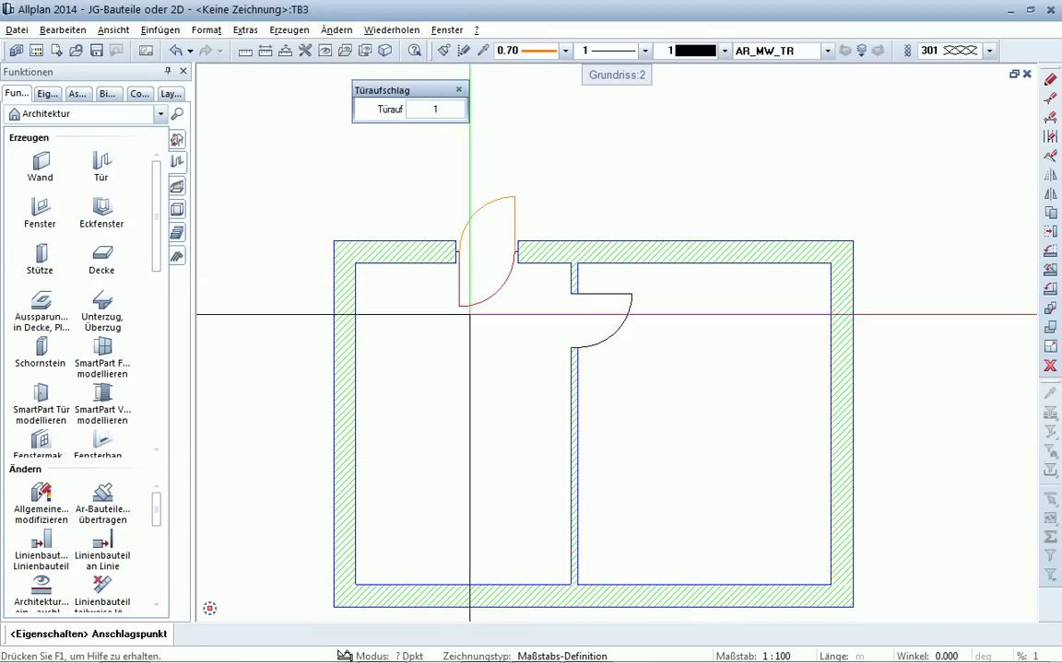
{"action": "left_click", "coordinate": [476, 315]}
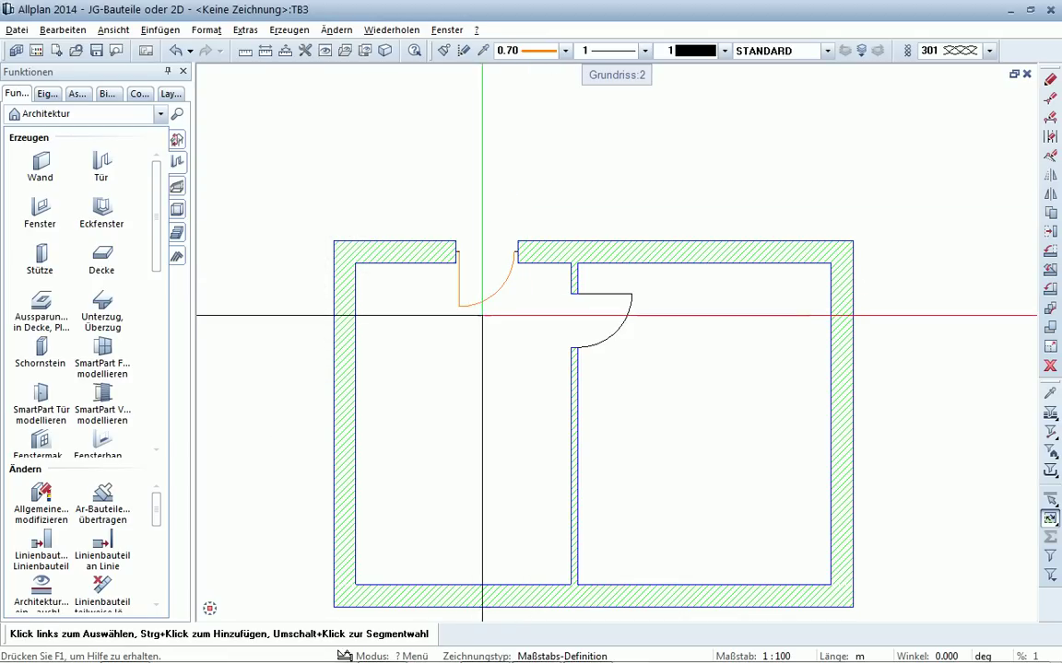
Step: Change the doors' pen thickness to 0.25
{"action": "left_click", "coordinate": [1051, 81]}
{"action": "left_click", "coordinate": [485, 241]}
{"action": "left_click", "coordinate": [641, 242]}
{"action": "scroll", "coordinate": [640, 251], "scroll_direction": "up", "scroll_amount": 1}
{"action": "left_click", "coordinate": [644, 265]}
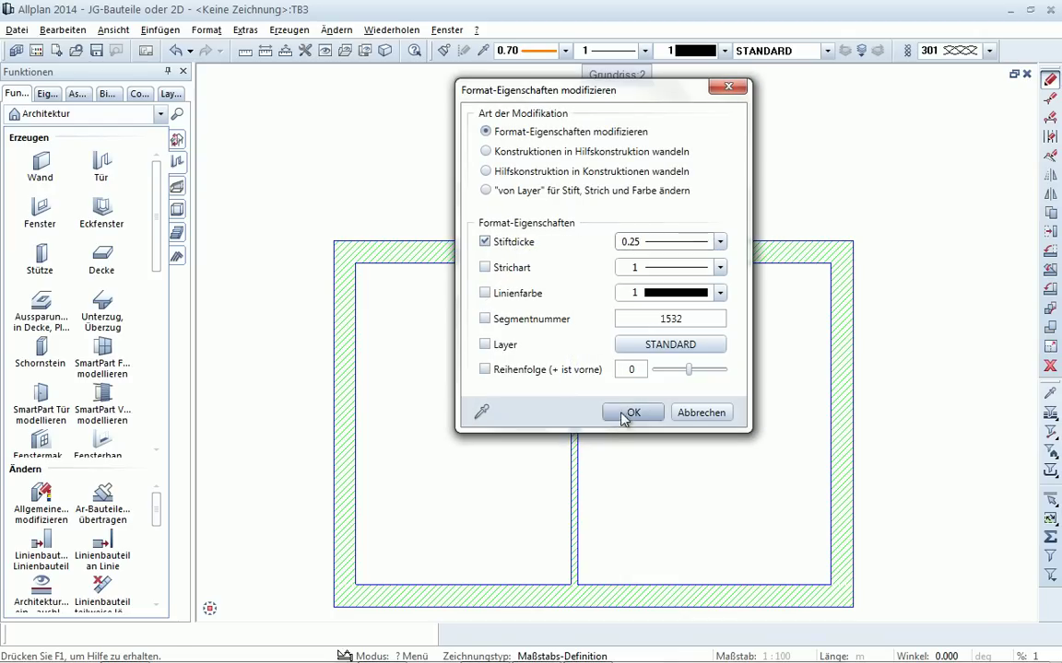
{"action": "left_click", "coordinate": [631, 414]}
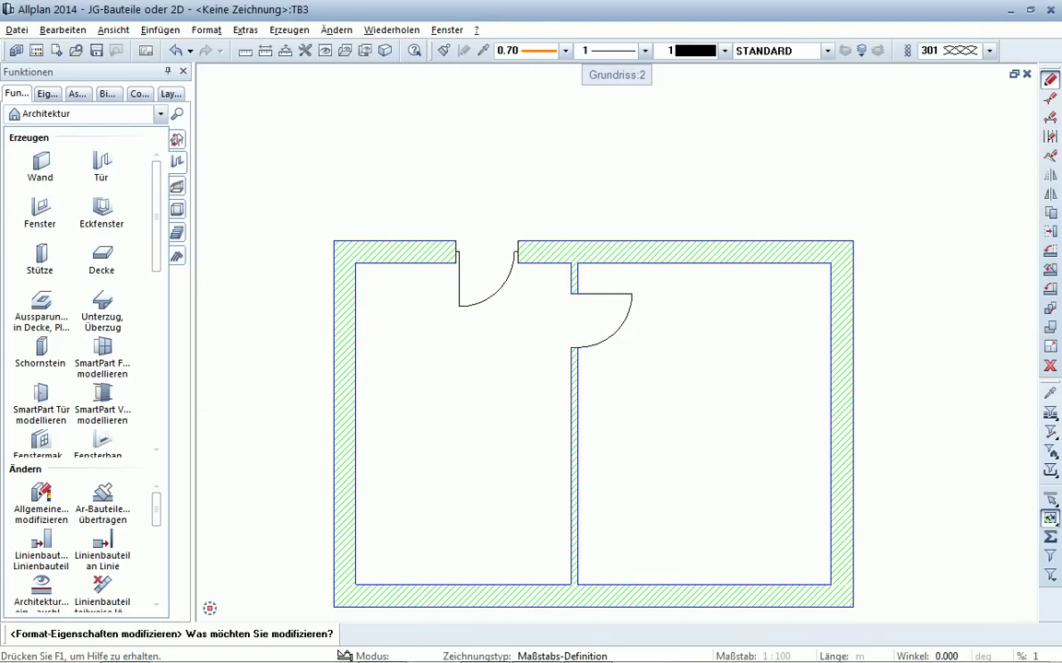
{"action": "middle_click_drag", "start_coordinate": [436, 359], "coordinate": [444, 325]}
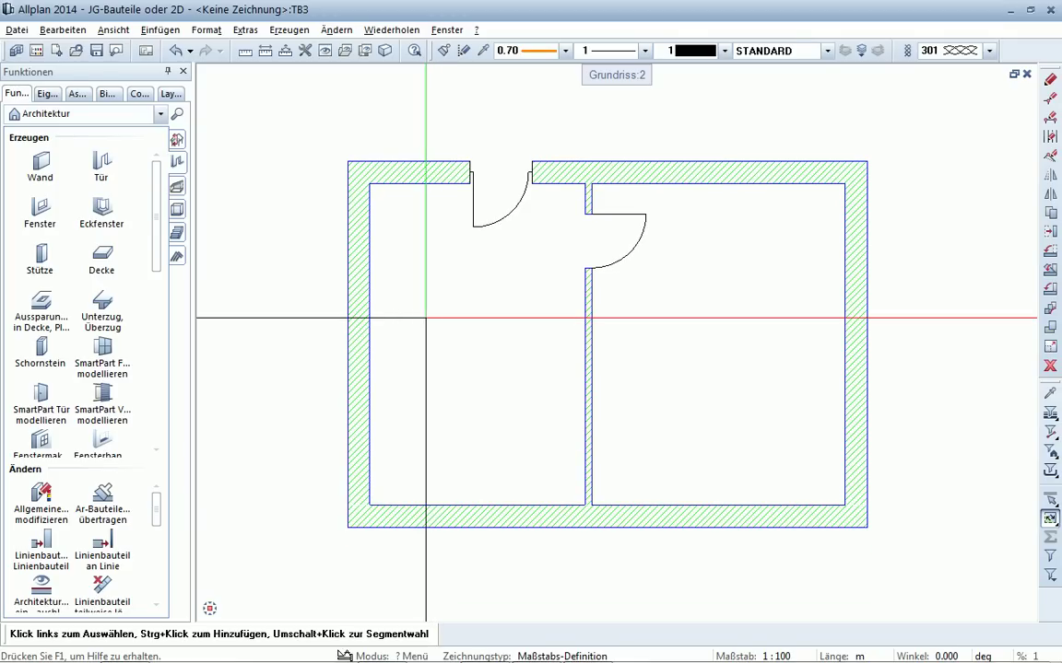
Step: Start a window with 1.01 m opening width and the {FEN} 1.flgl.-DK library macro
{"action": "left_click", "coordinate": [41, 210]}
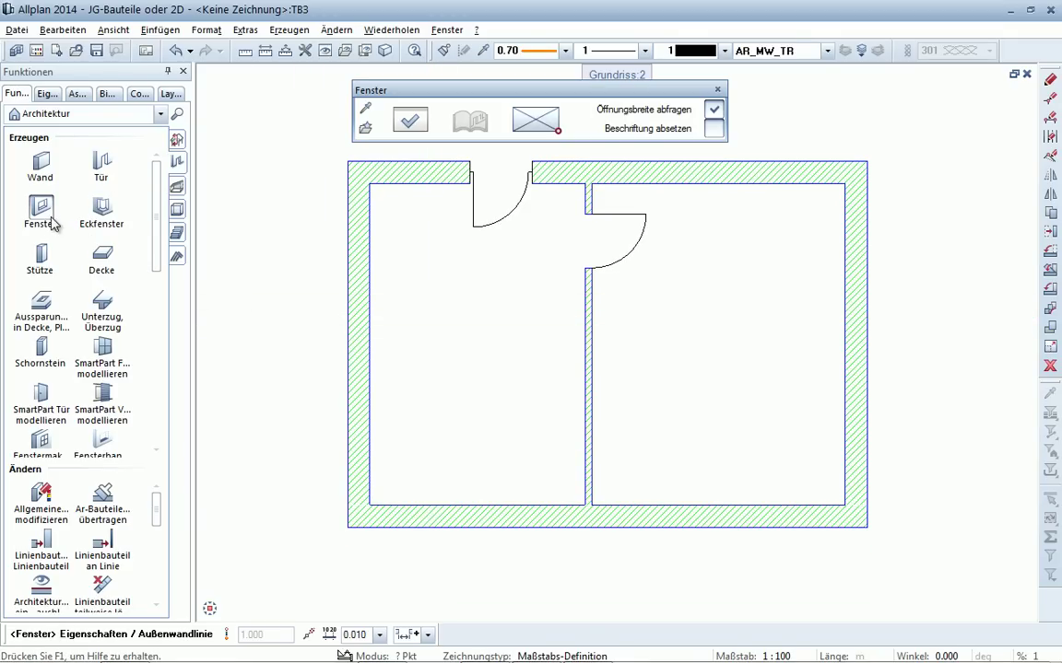
{"action": "left_click", "coordinate": [406, 134]}
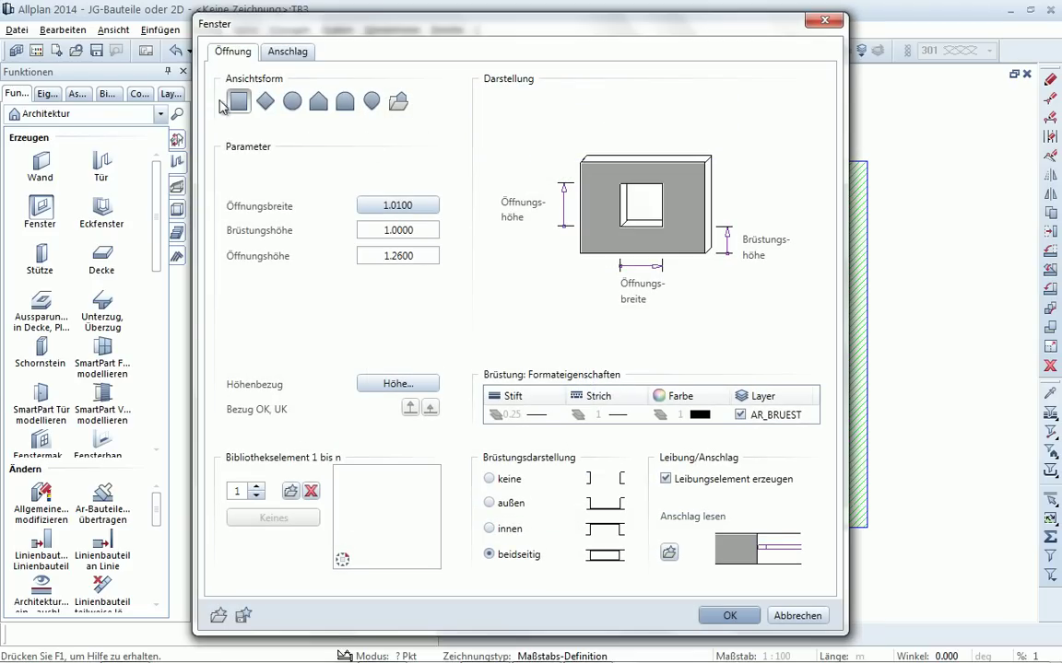
{"action": "left_click", "coordinate": [398, 205]}
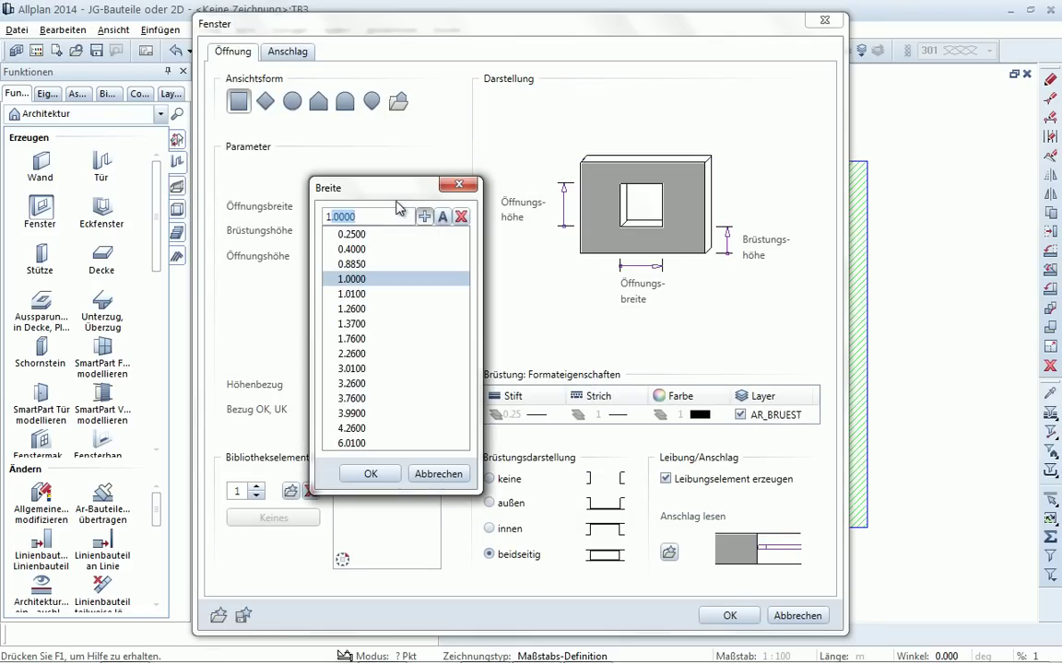
{"action": "key", "text": "Return"}
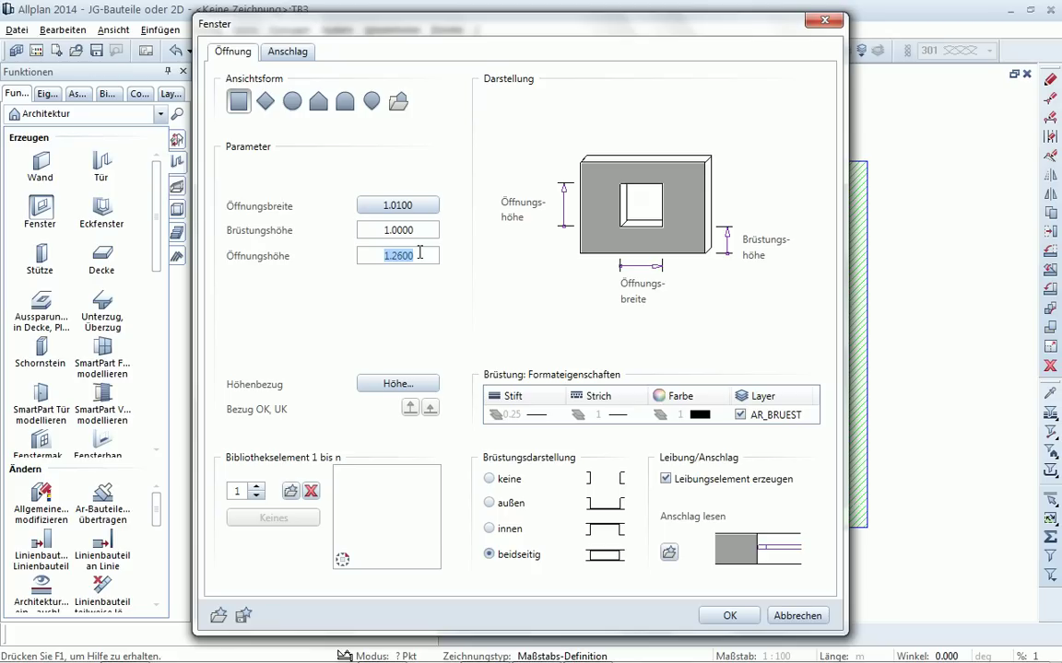
{"action": "left_click", "coordinate": [289, 492]}
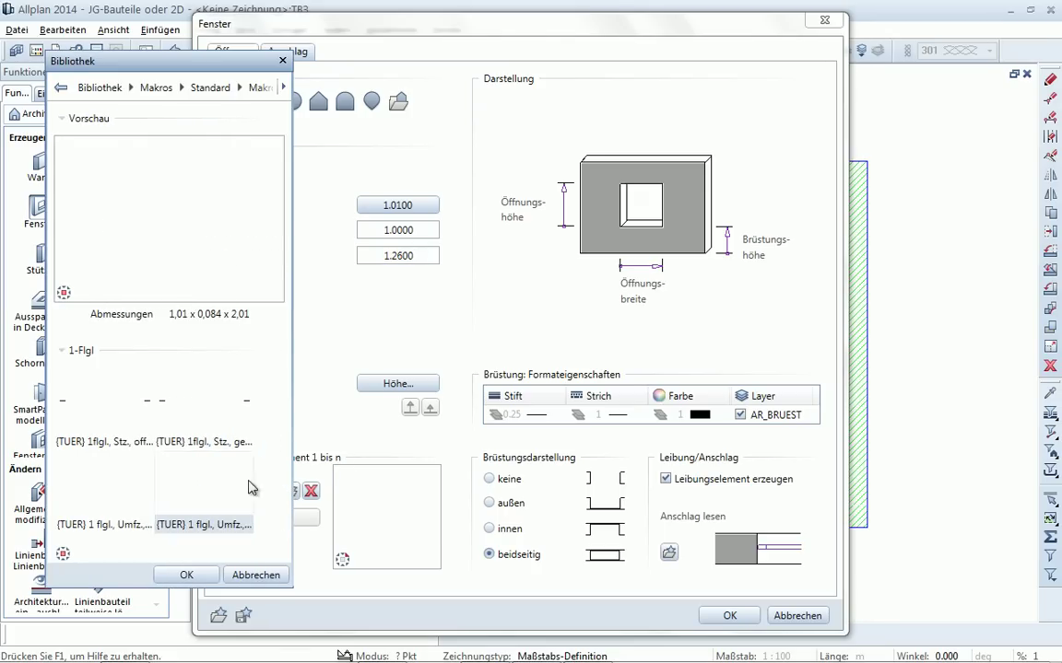
{"action": "left_click", "coordinate": [59, 89]}
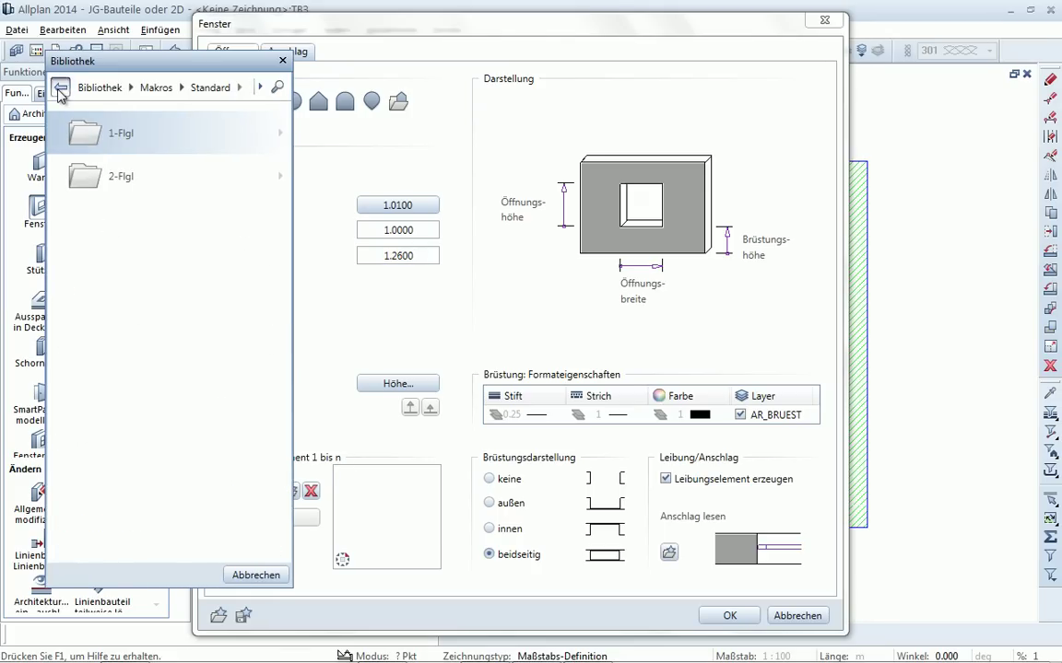
{"action": "left_click", "coordinate": [143, 218]}
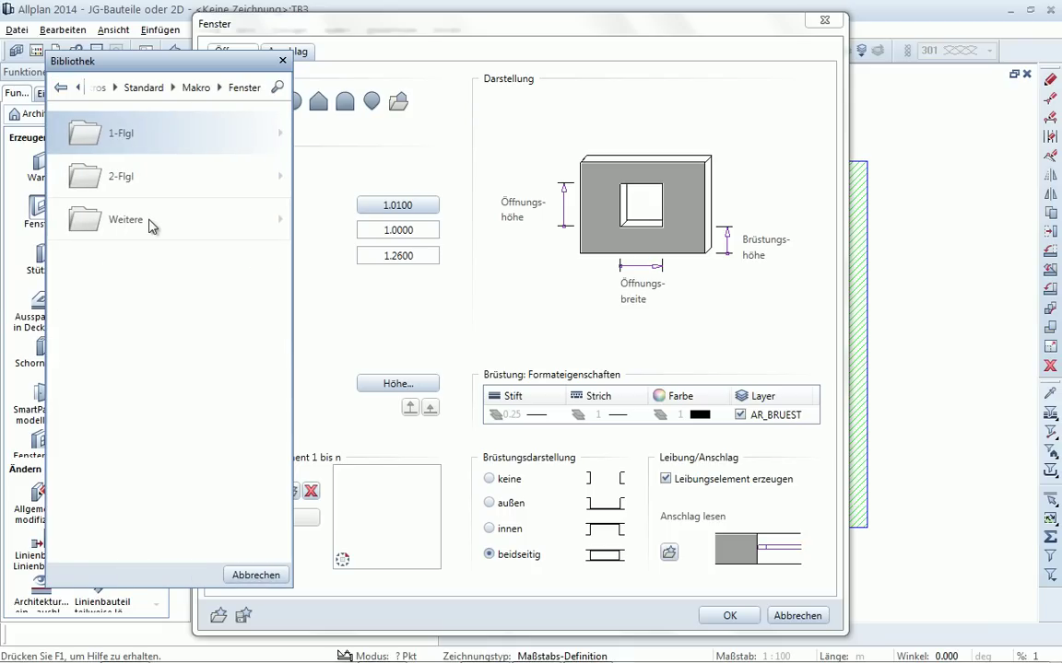
{"action": "left_click", "coordinate": [158, 136]}
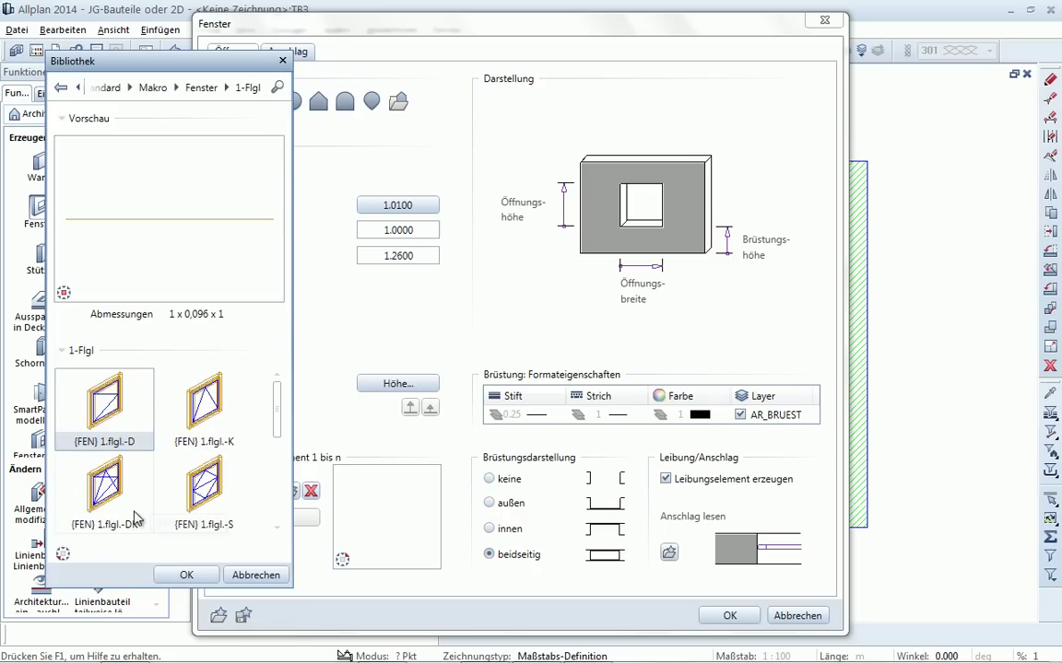
{"action": "double_click", "coordinate": [110, 528]}
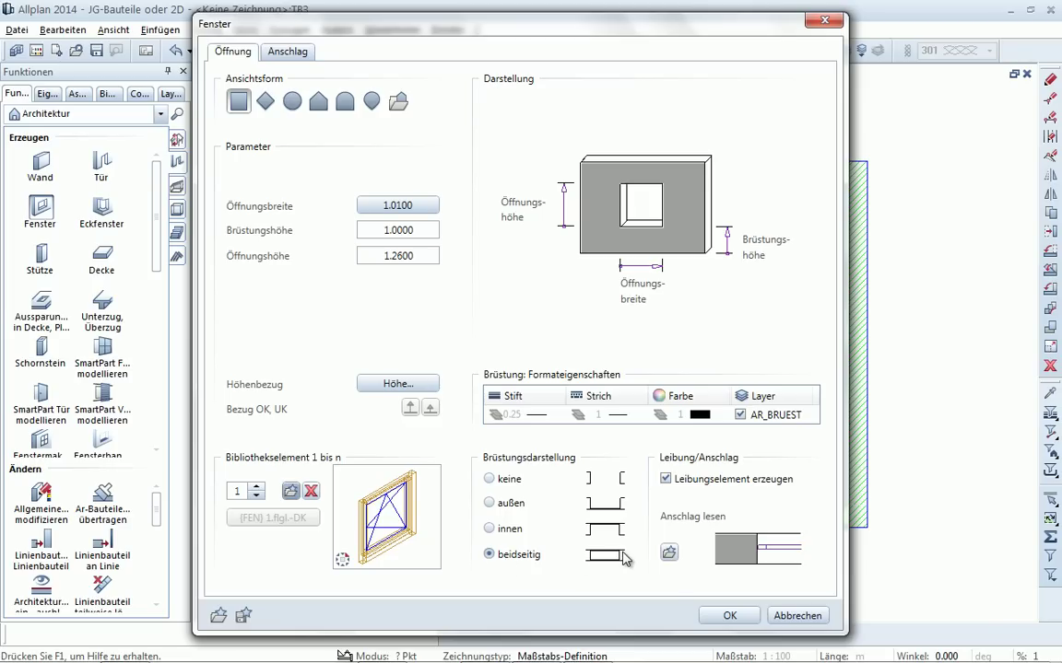
{"action": "left_click", "coordinate": [726, 613]}
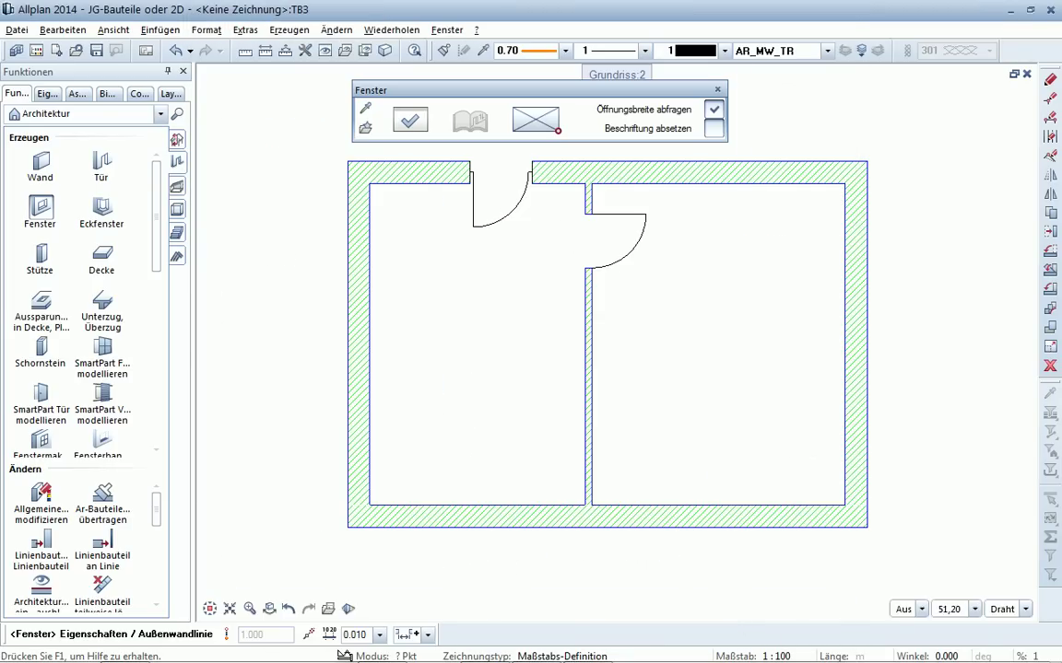
Step: On layer AR_FENST, insert a 1.010-wide window in the bottom wall, offset 1.5
{"action": "left_click", "coordinate": [826, 50]}
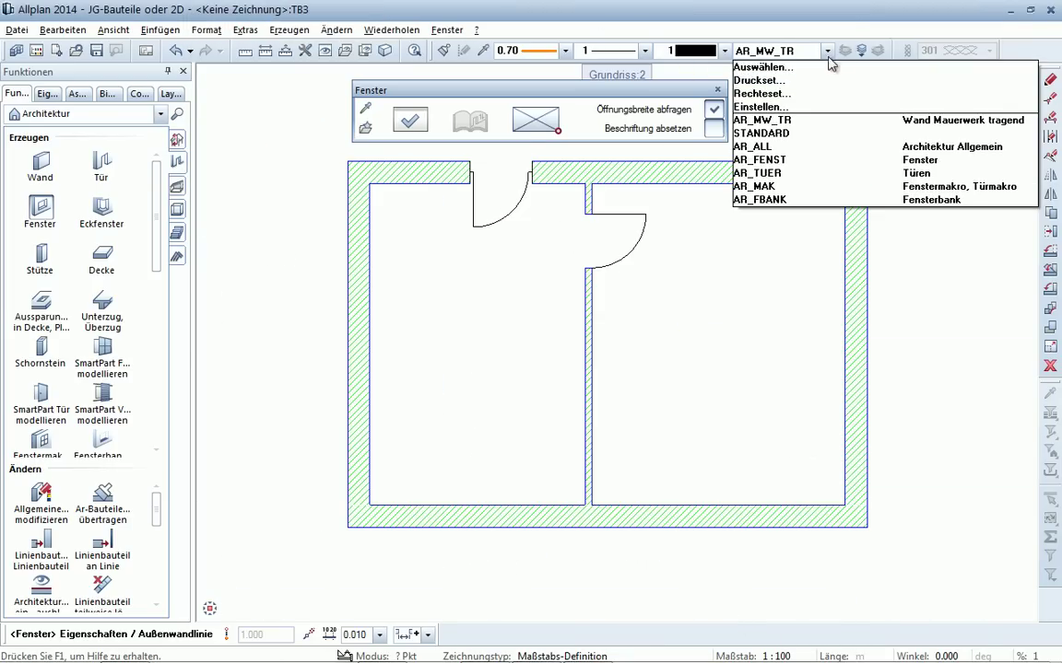
{"action": "left_click", "coordinate": [796, 160]}
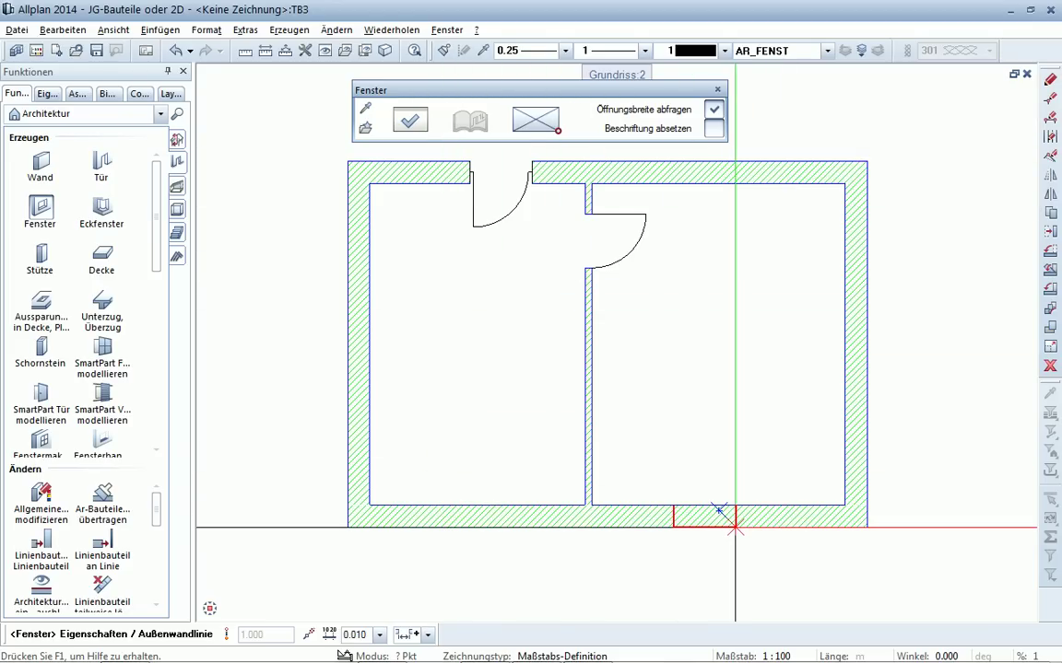
{"action": "left_click", "coordinate": [747, 532]}
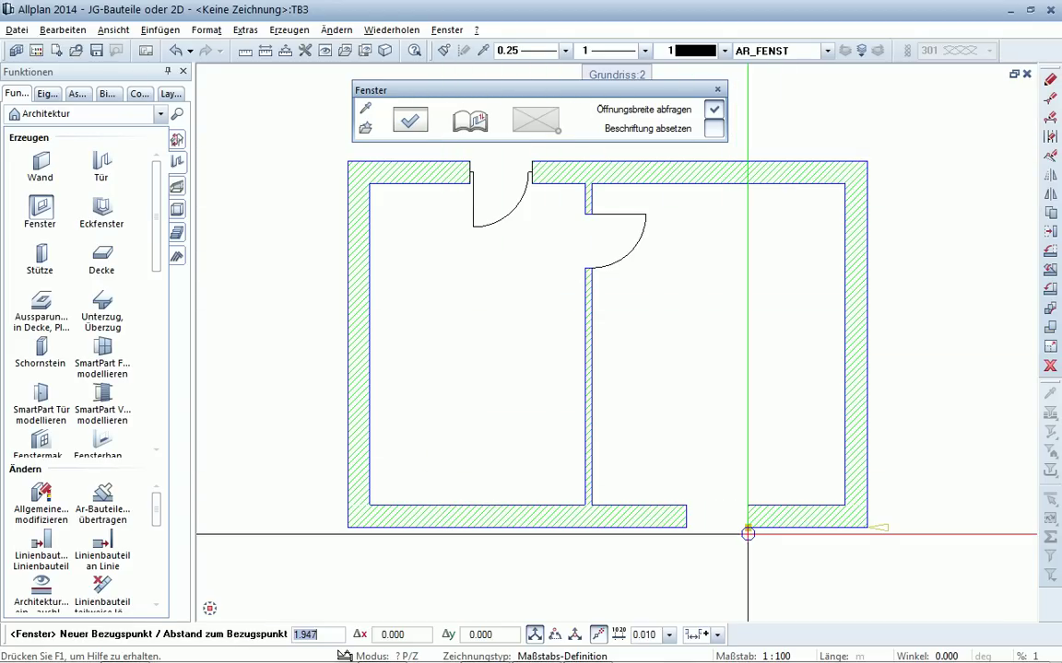
{"action": "type", "text": "1.5"}
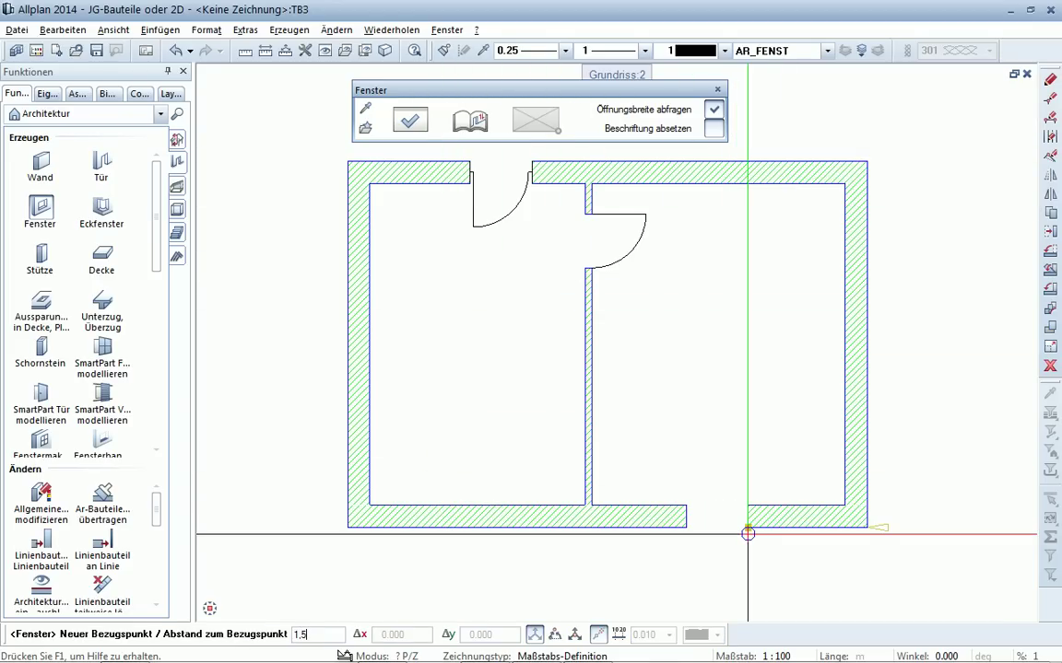
{"action": "key", "text": "Return"}
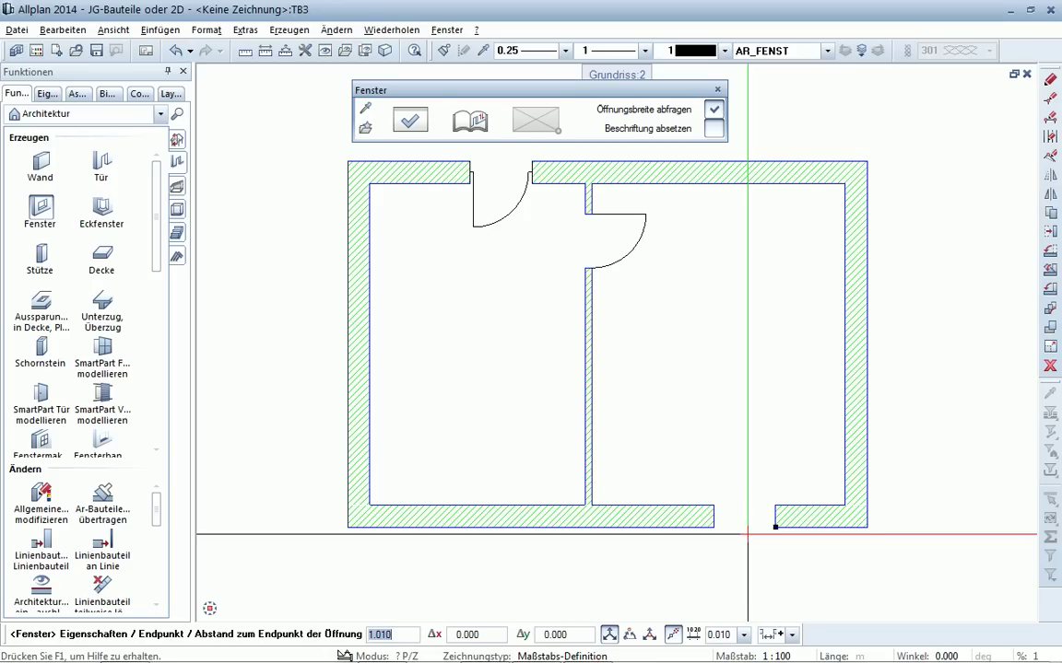
{"action": "key", "text": "Return"}
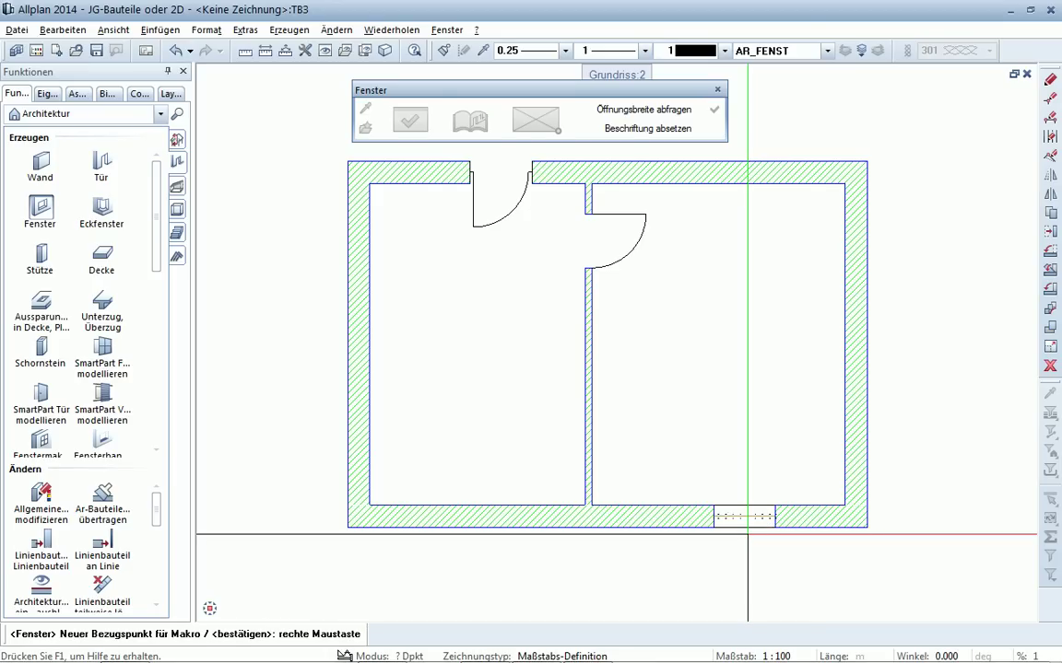
{"action": "right_click", "coordinate": [748, 534]}
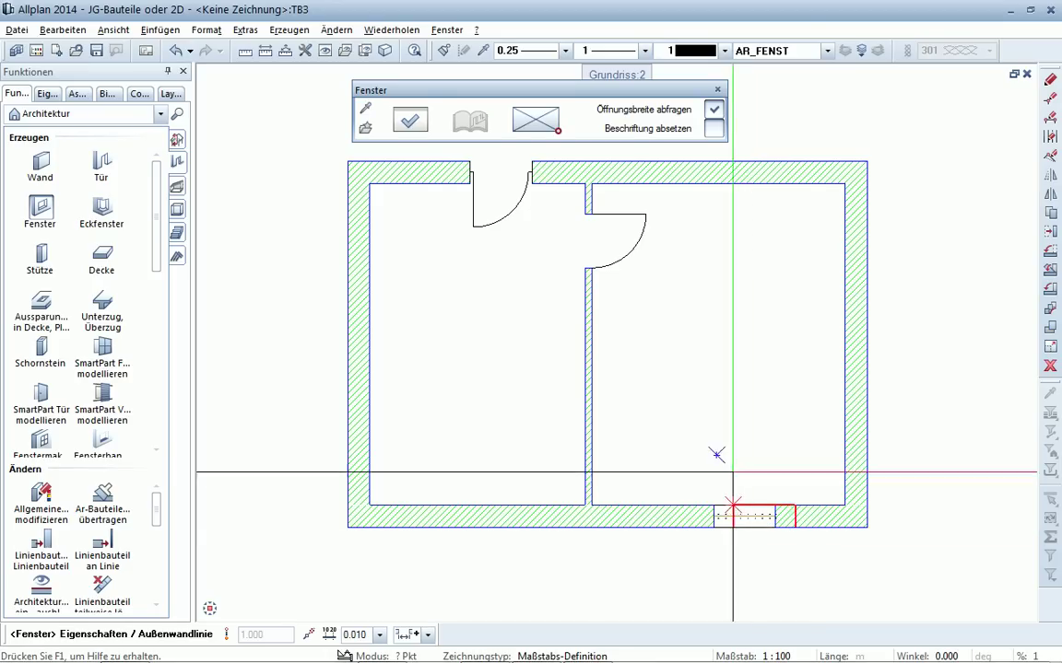
Step: Insert a second 1.010 window, offset 1.5, in the left room's bottom wall
{"action": "left_click", "coordinate": [514, 134]}
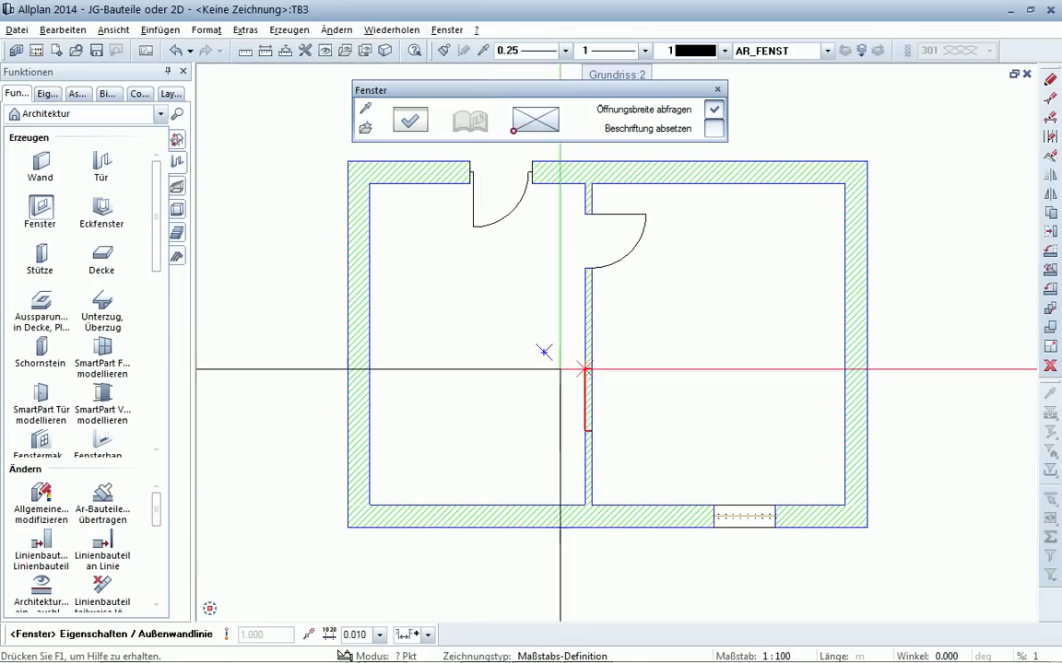
{"action": "left_click", "coordinate": [440, 527]}
{"action": "type", "text": "1,5"}
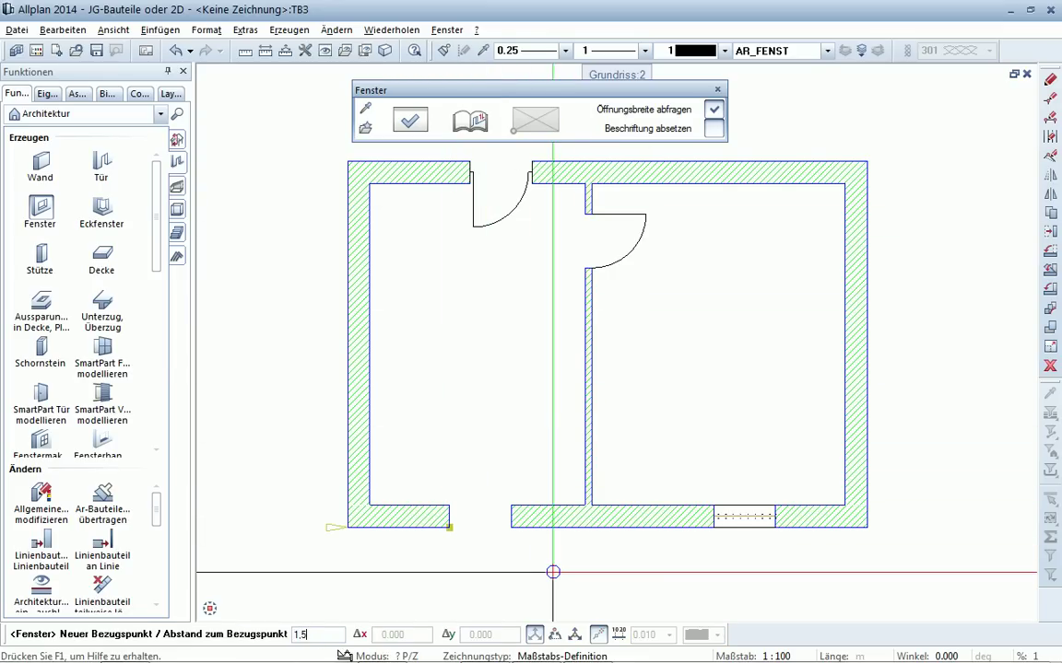
{"action": "key", "text": "Return"}
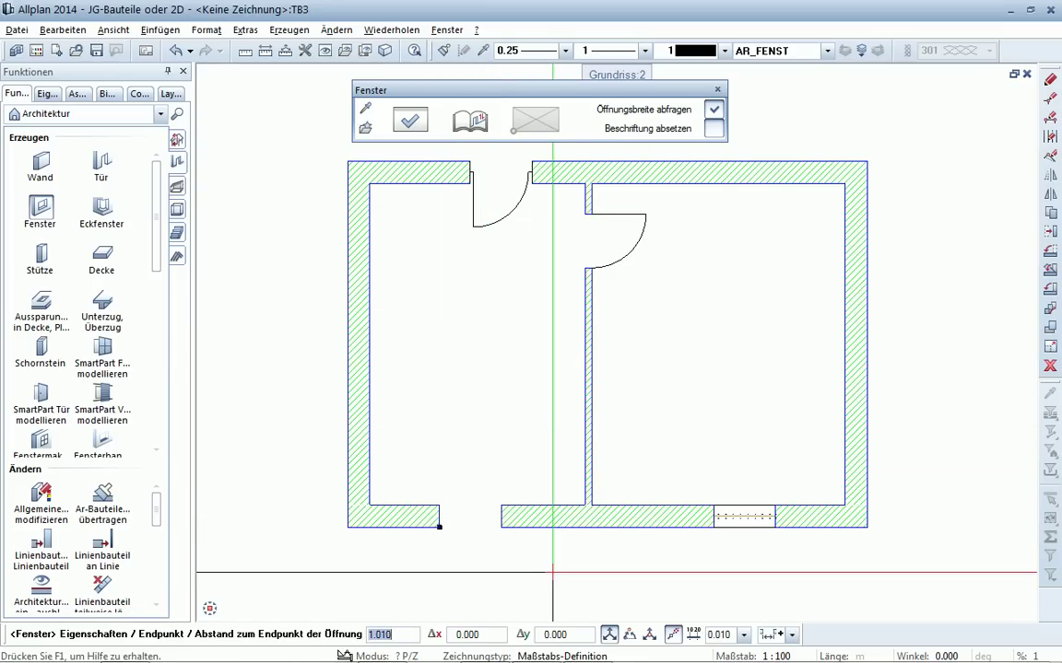
{"action": "key", "text": "Return"}
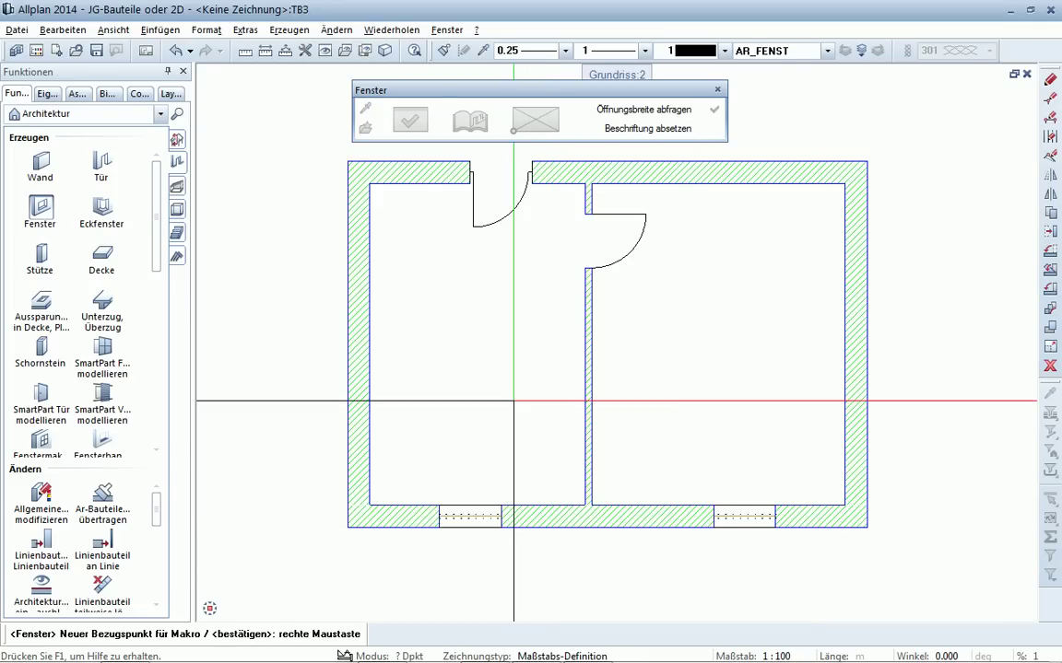
{"action": "right_click", "coordinate": [465, 362]}
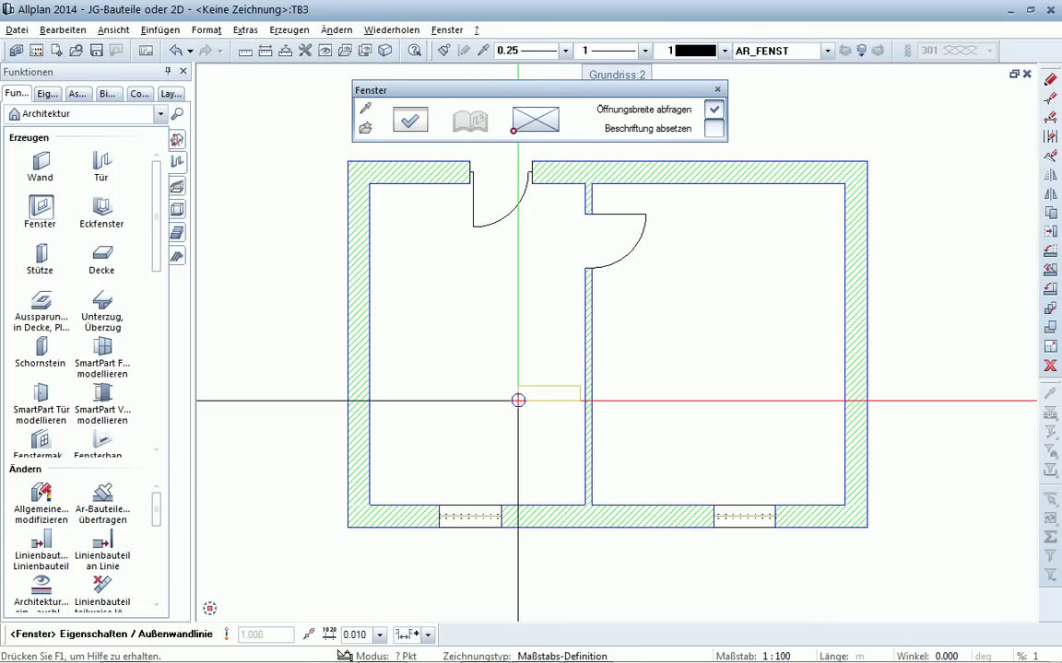
{"action": "key", "text": "Escape"}
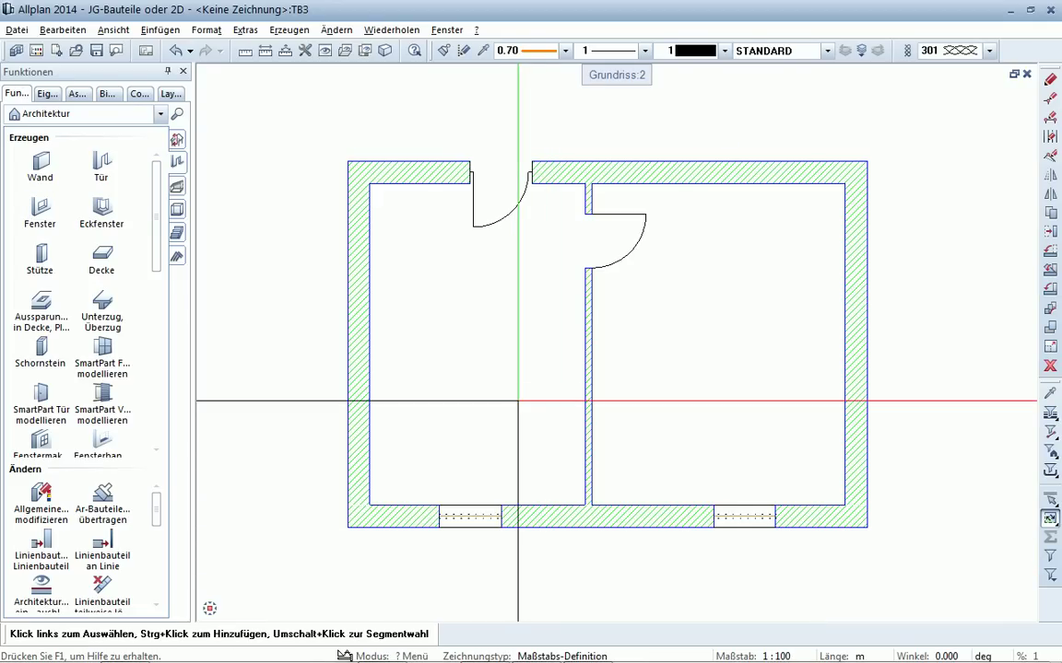
Step: Start the Raum tool and set the room's Funktion to Wohnen in its properties
{"action": "scroll", "coordinate": [507, 373], "scroll_direction": "down", "scroll_amount": 2}
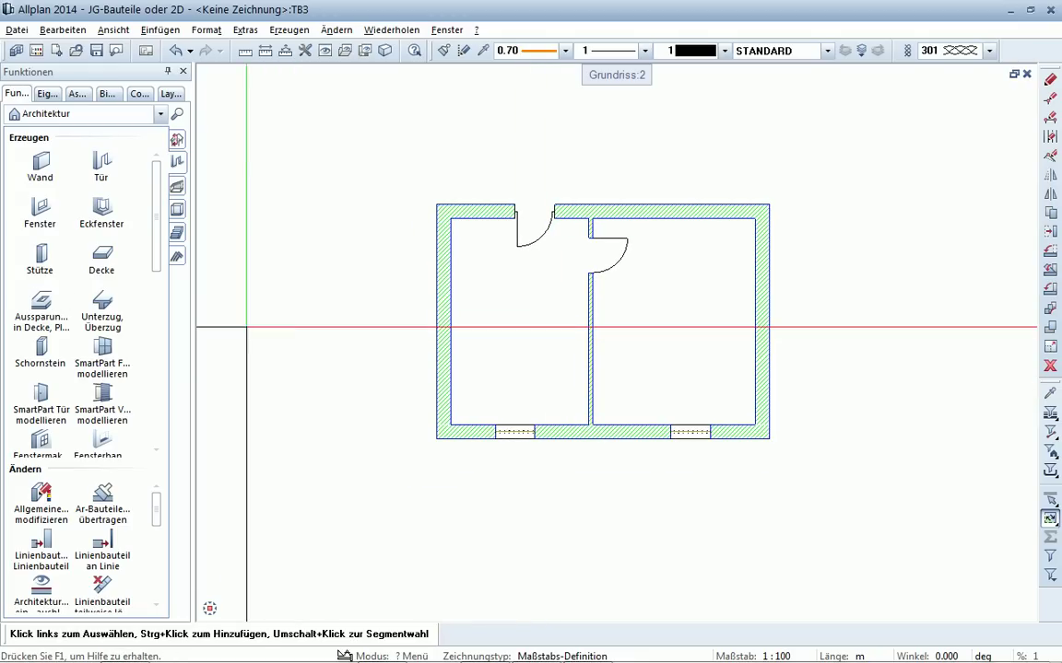
{"action": "left_click", "coordinate": [177, 188]}
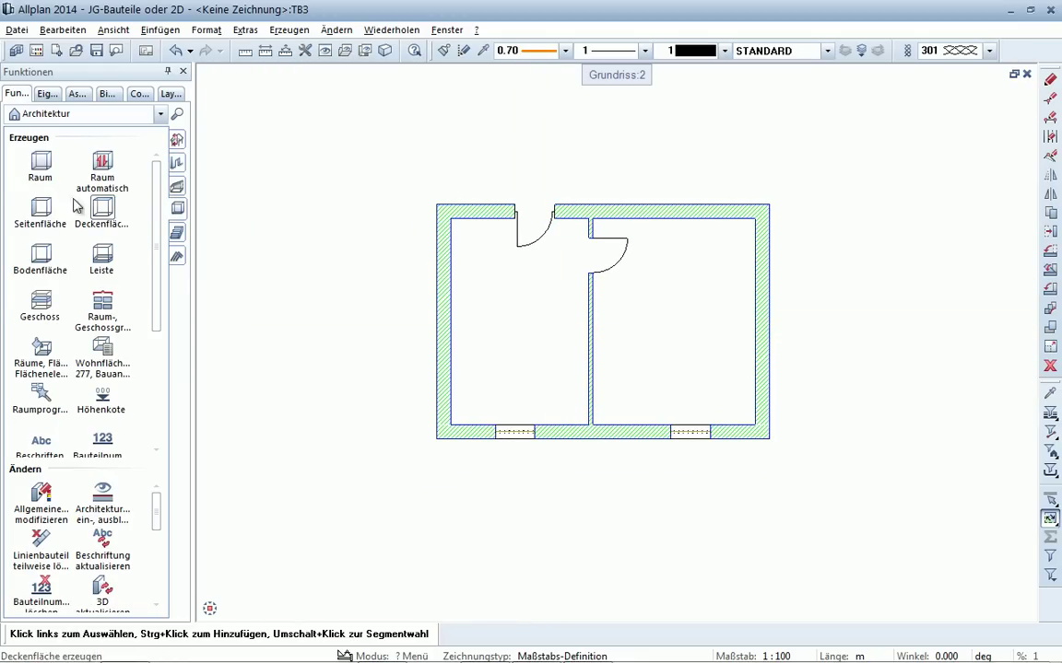
{"action": "left_click", "coordinate": [41, 165]}
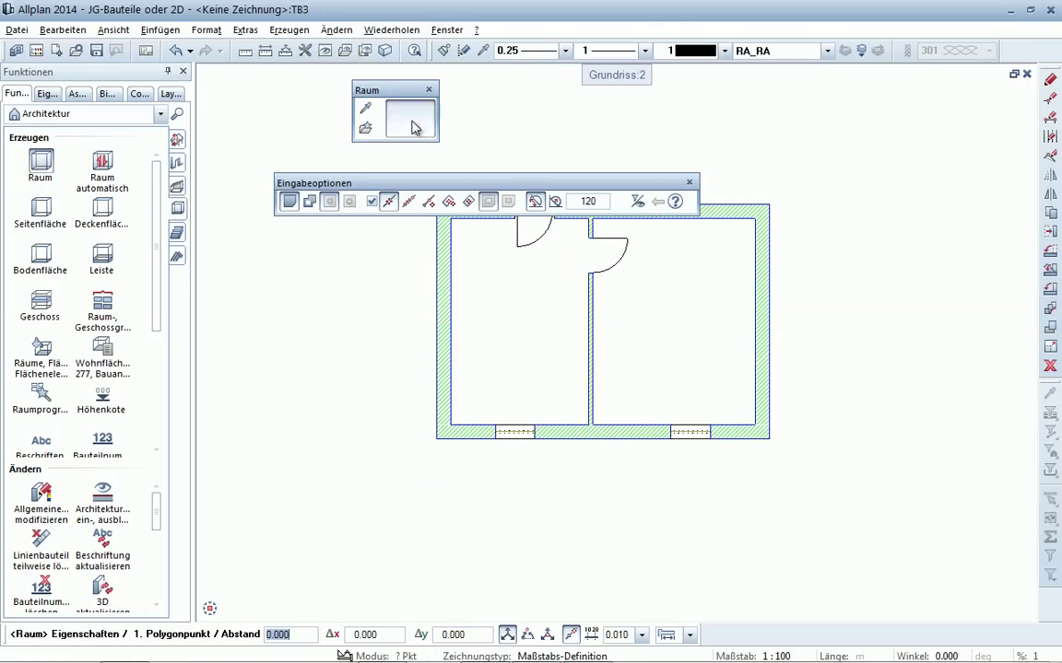
{"action": "left_click", "coordinate": [410, 121]}
{"action": "left_click", "coordinate": [544, 137]}
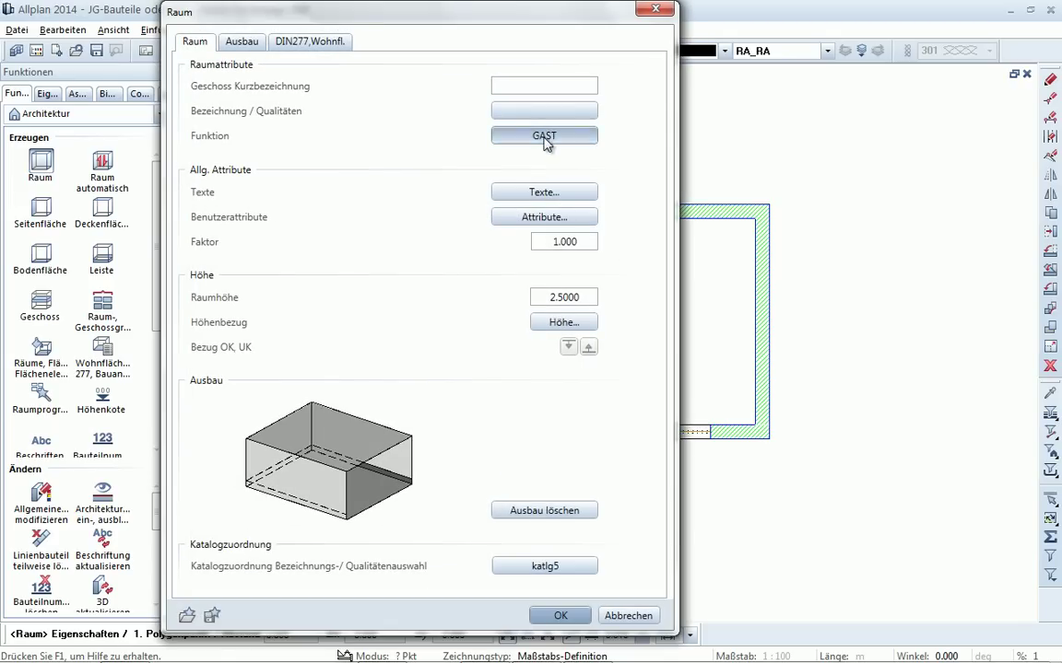
{"action": "type", "text": "Wohnen"}
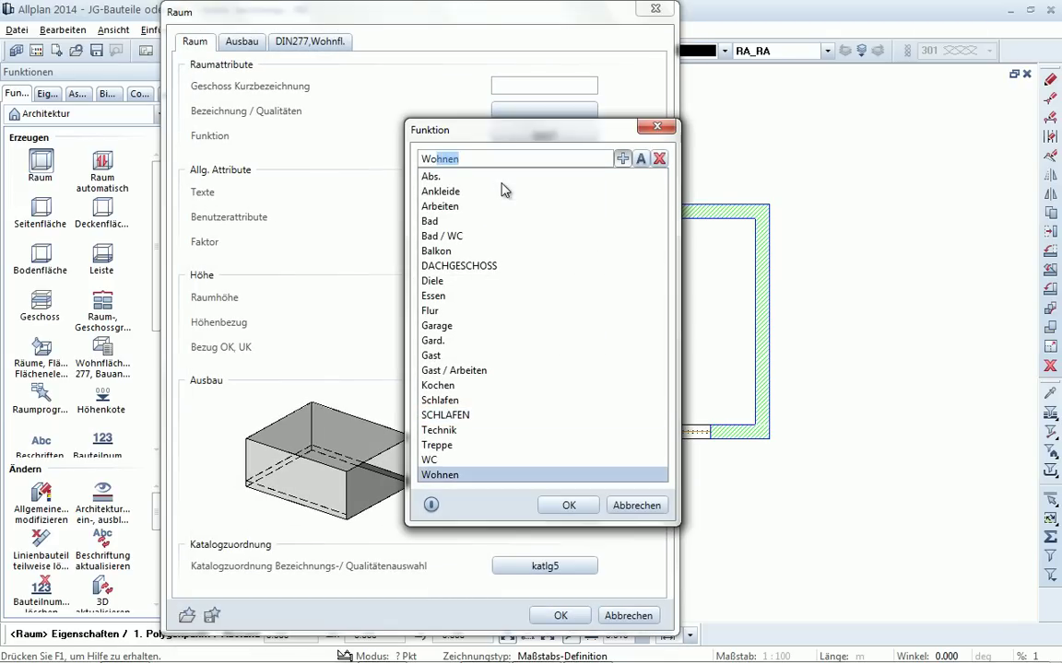
{"action": "key", "text": "Return"}
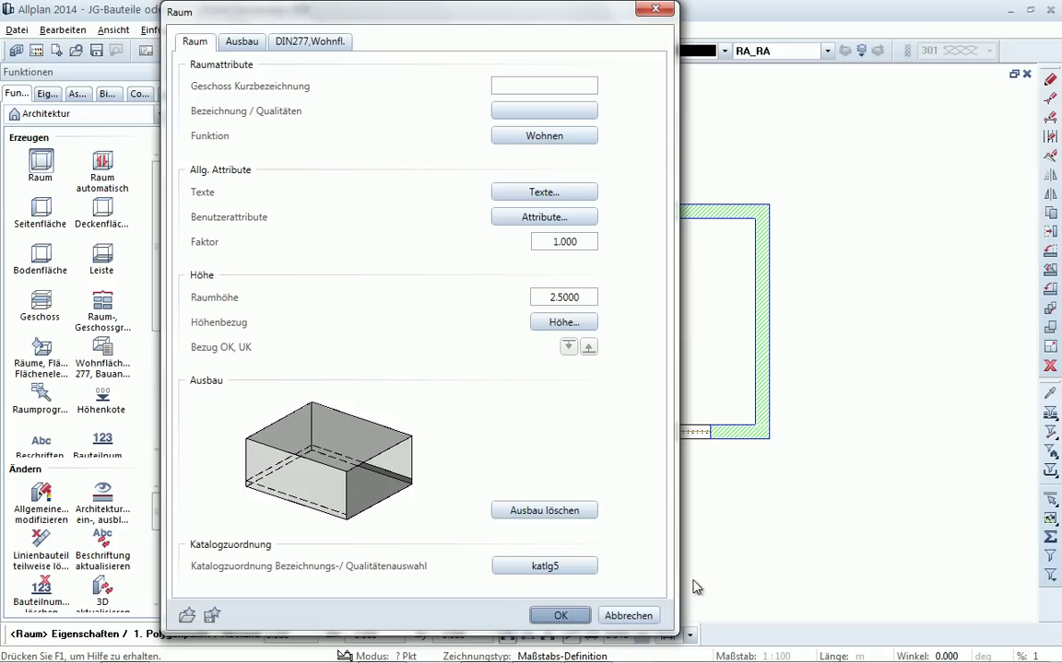
{"action": "left_click", "coordinate": [560, 614]}
{"action": "left_click_drag", "start_coordinate": [545, 187], "coordinate": [742, 107]}
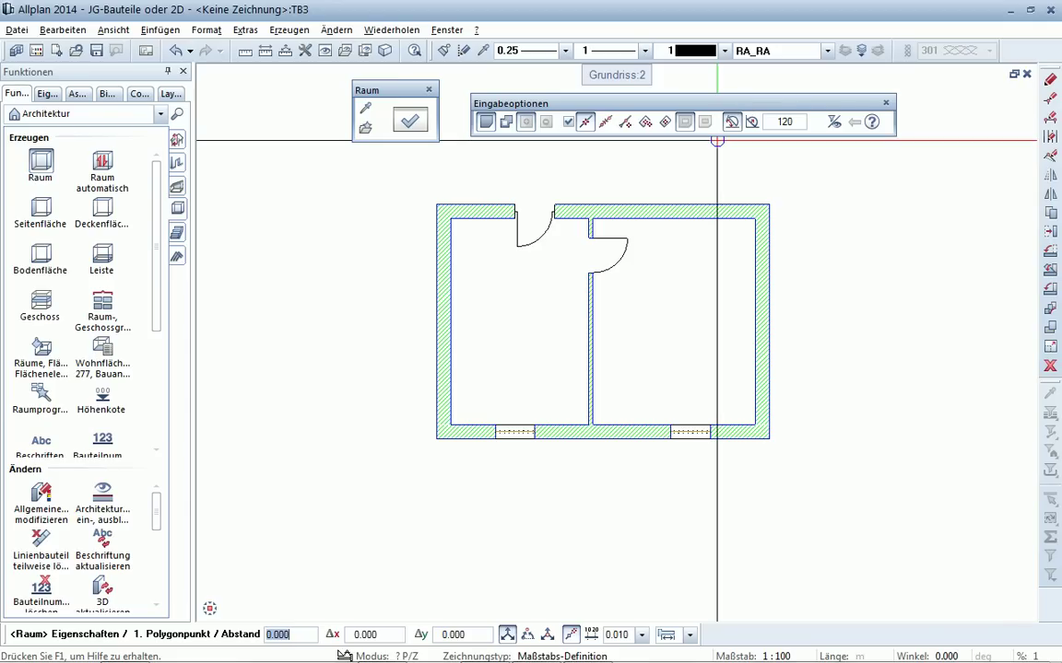
Step: Outline the left room corner to corner and label it with name, function and area
{"action": "left_click", "coordinate": [450, 429]}
{"action": "left_click", "coordinate": [572, 207]}
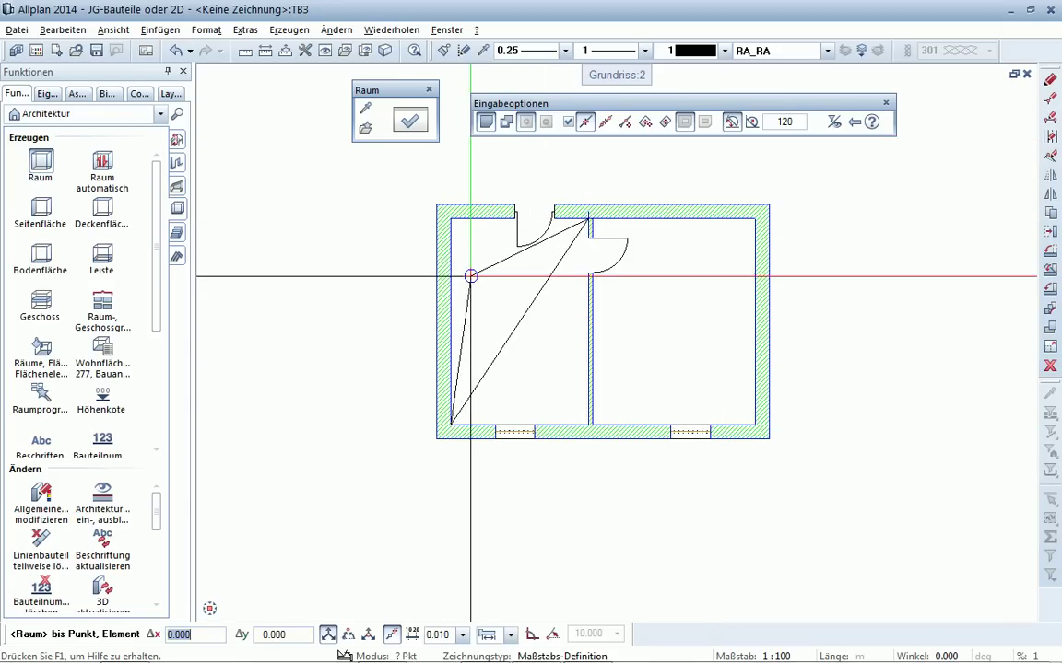
{"action": "key", "text": "Escape"}
{"action": "left_click_drag", "start_coordinate": [525, 105], "coordinate": [541, 161]}
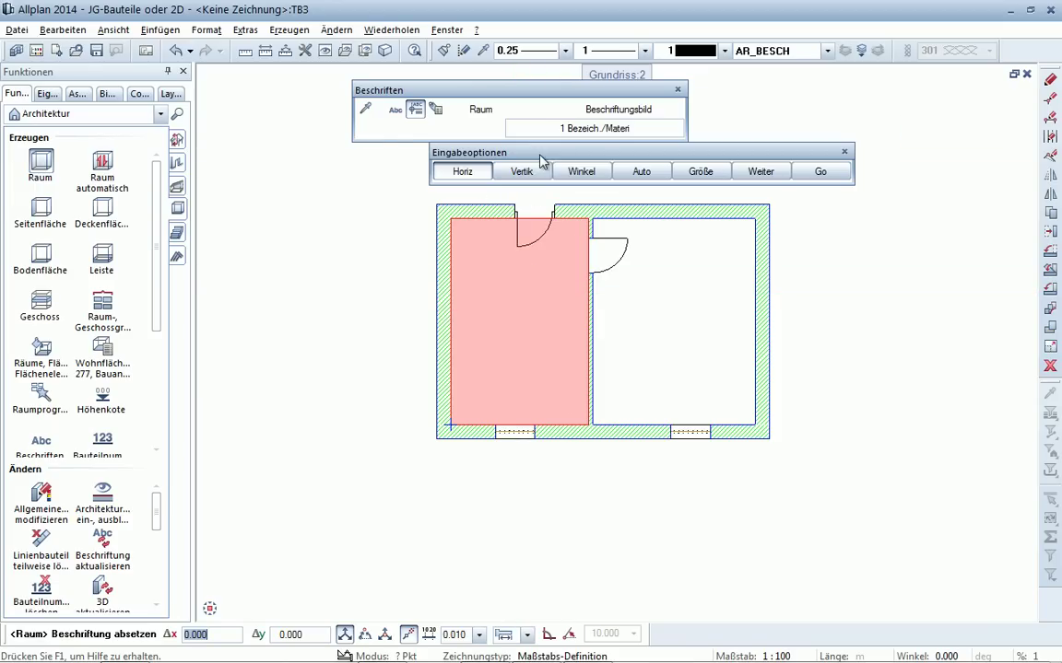
{"action": "left_click", "coordinate": [395, 109]}
{"action": "left_click_drag", "start_coordinate": [541, 152], "coordinate": [523, 168]}
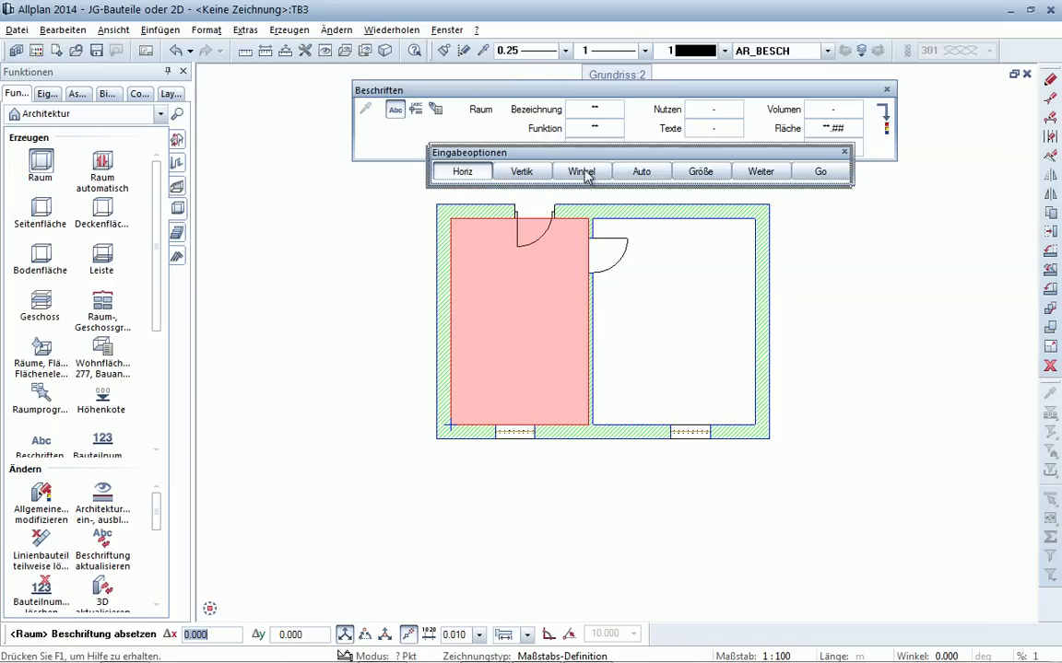
{"action": "left_click", "coordinate": [599, 111]}
{"action": "double_click", "coordinate": [536, 120]}
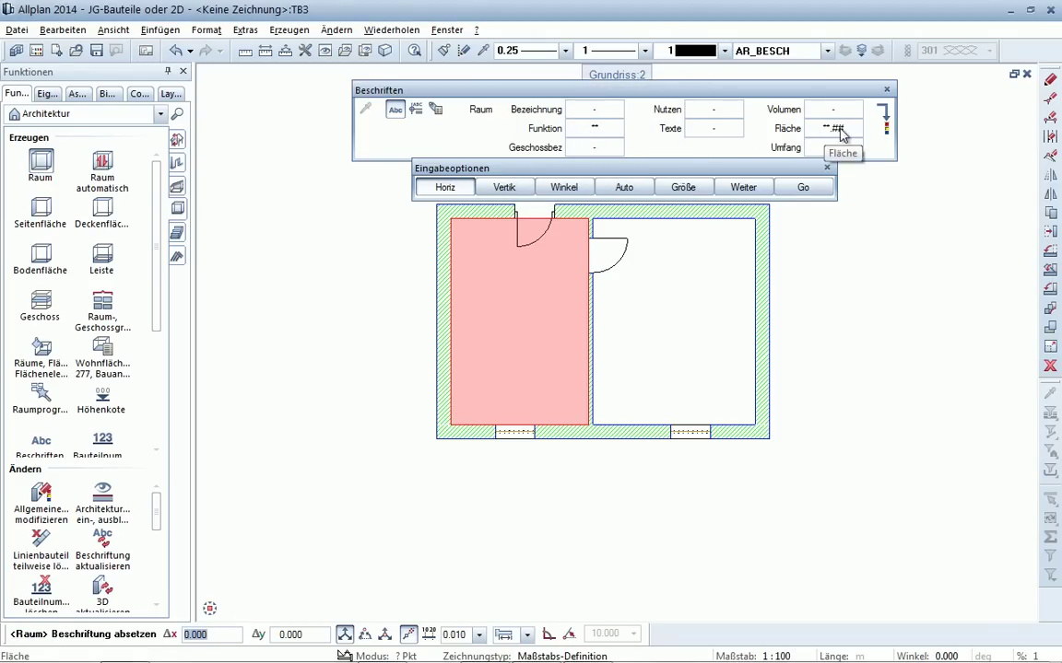
Step: Set label text height 2.5 and width 2.0, then place the Wohnen label in the room
{"action": "left_click", "coordinate": [883, 127]}
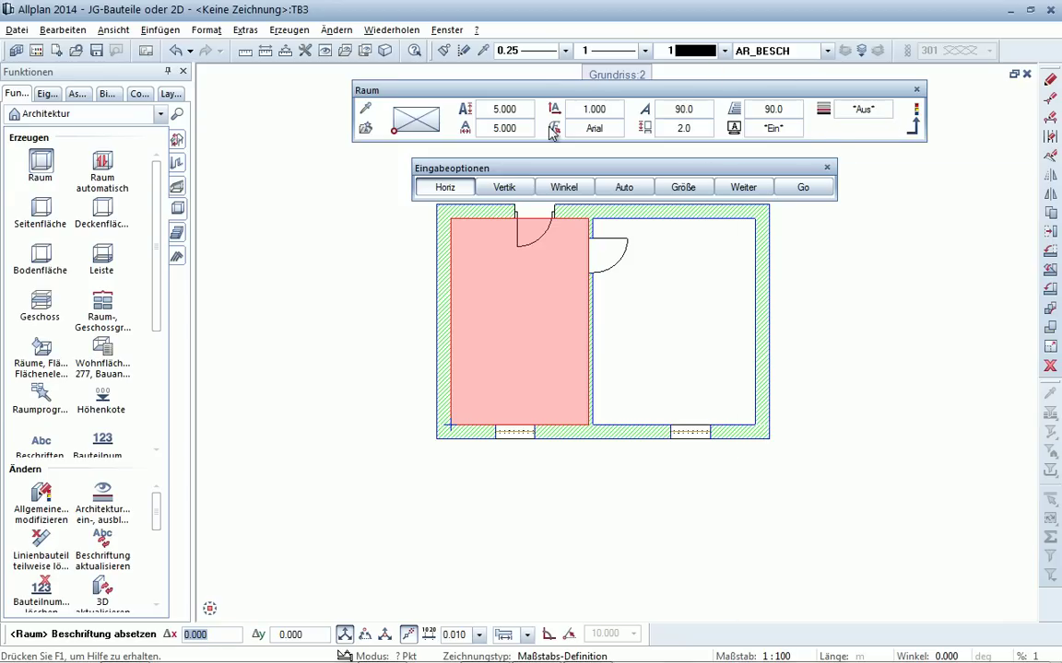
{"action": "left_click", "coordinate": [505, 110]}
{"action": "type", "text": ".5"}
{"action": "key", "text": "Return"}
{"action": "left_click", "coordinate": [514, 131]}
{"action": "type", "text": "2"}
{"action": "key", "text": "Return"}
{"action": "left_click", "coordinate": [497, 315]}
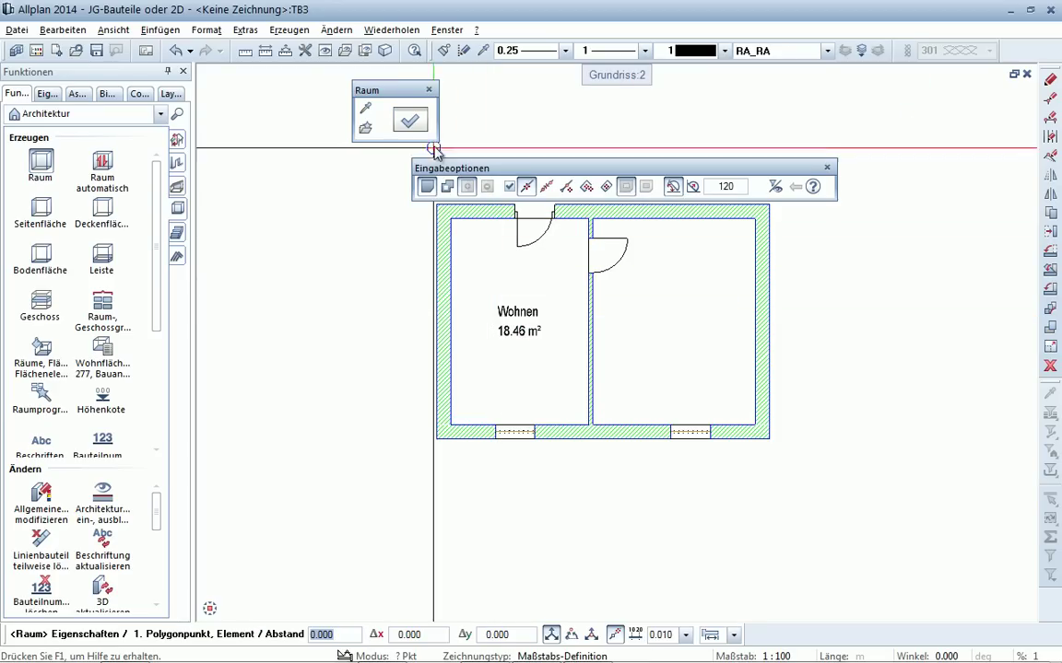
Step: Change the room's Funktion to Kochen / Essen in the room properties
{"action": "left_click", "coordinate": [415, 124]}
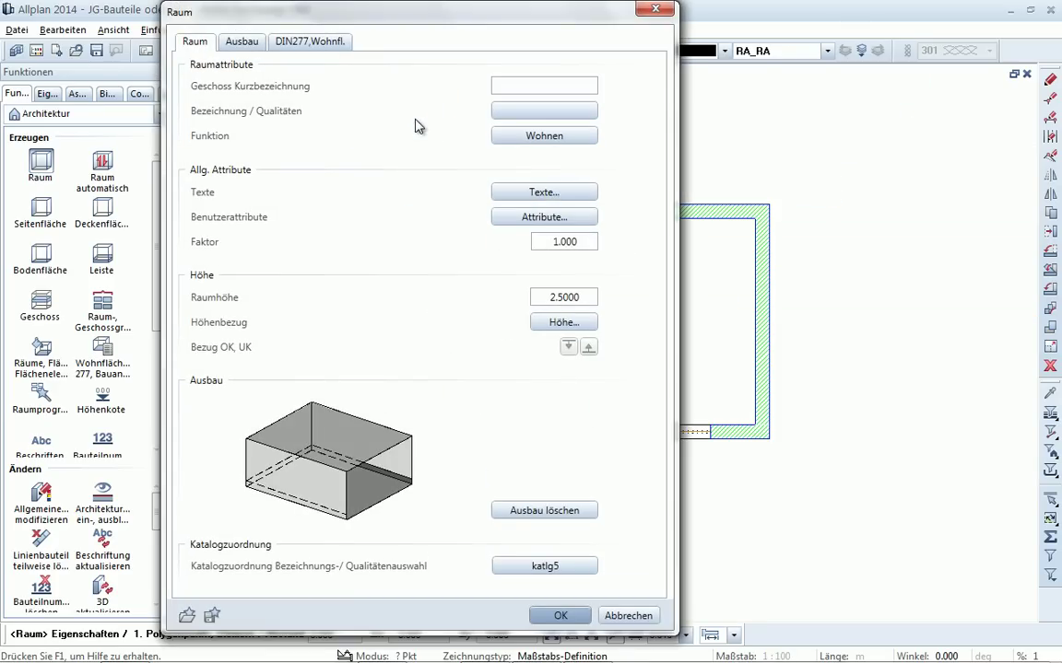
{"action": "left_click", "coordinate": [553, 136]}
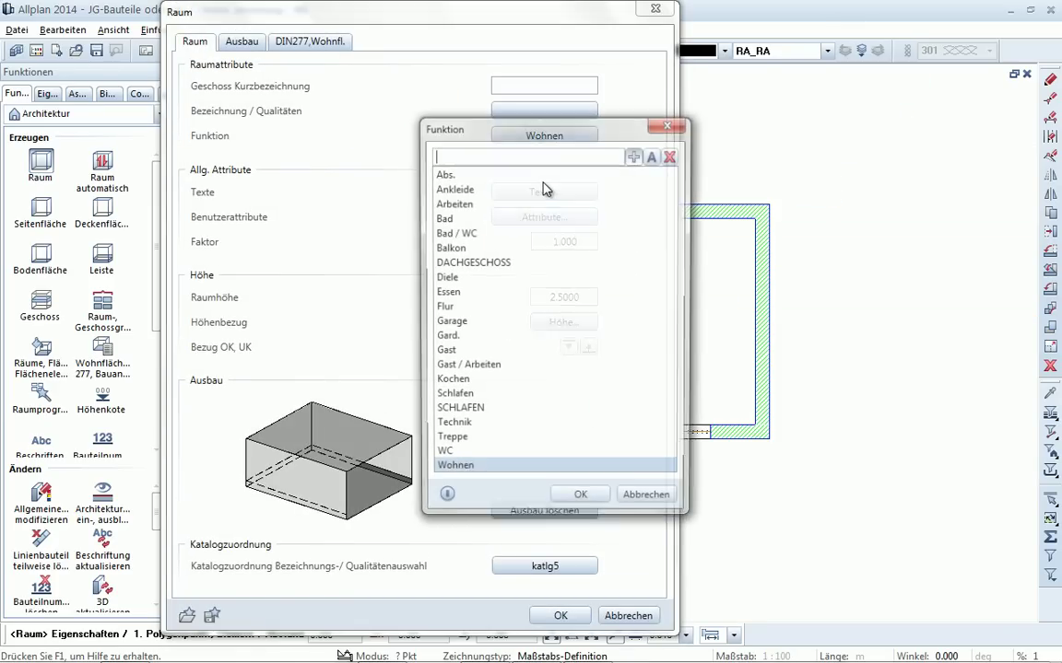
{"action": "type", "text": "Kochen / Essen"}
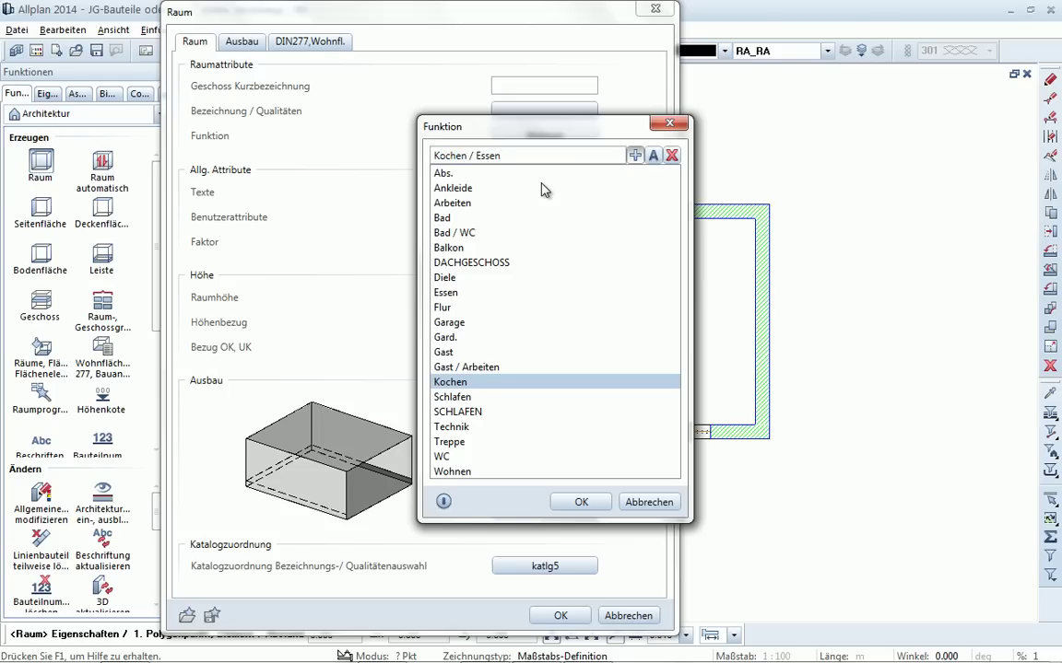
{"action": "left_click", "coordinate": [581, 502]}
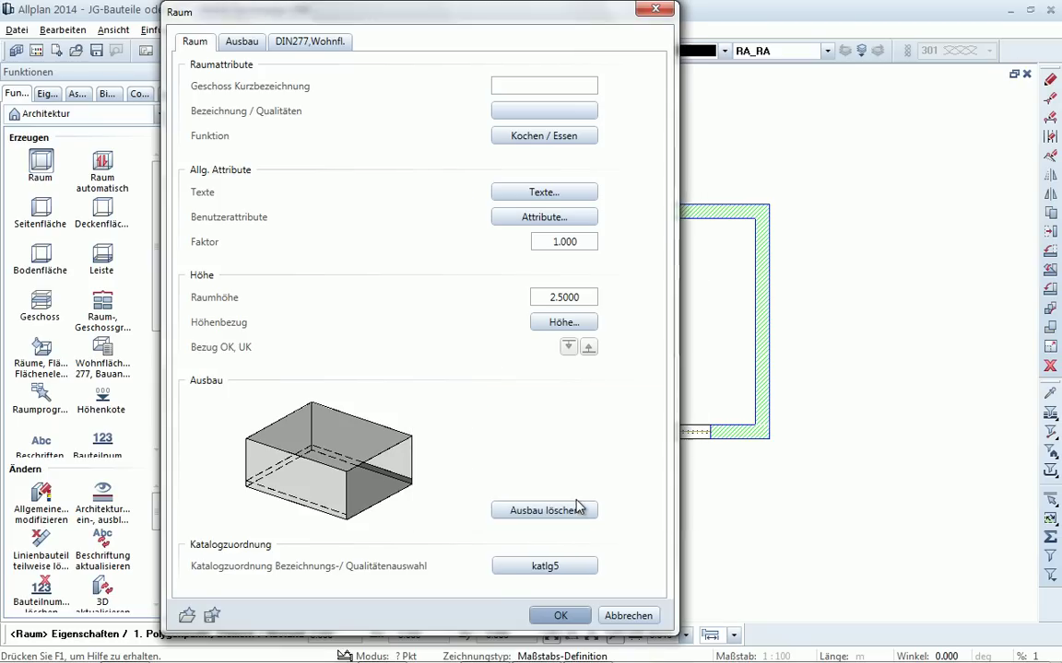
{"action": "left_click", "coordinate": [561, 616]}
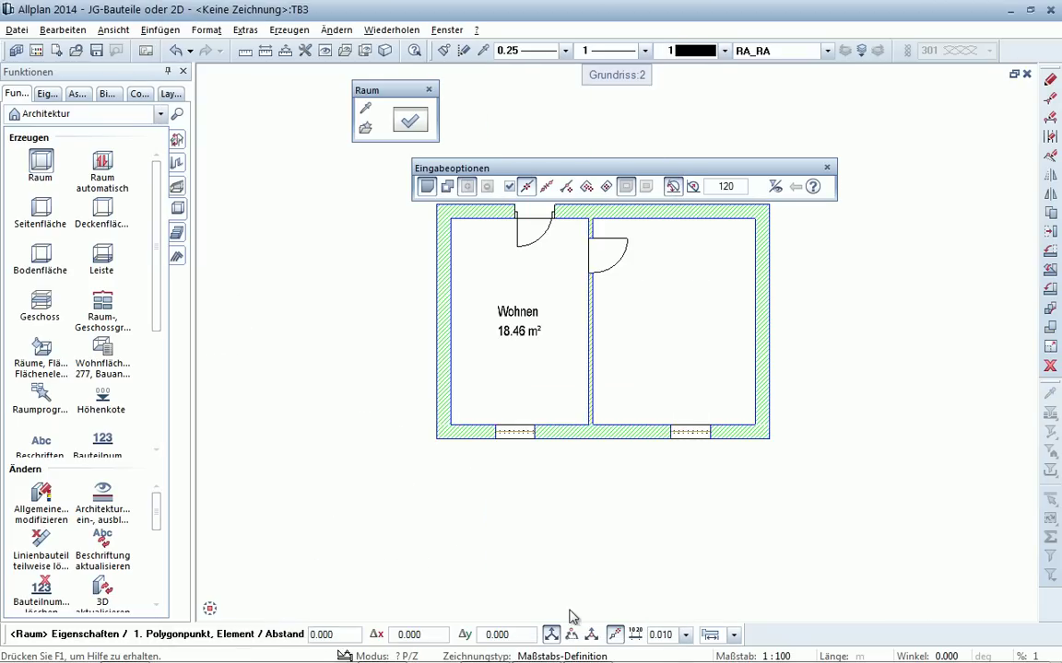
Step: Create the right room by its enclosed area and place its Kochen / Essen label
{"action": "left_click", "coordinate": [612, 186]}
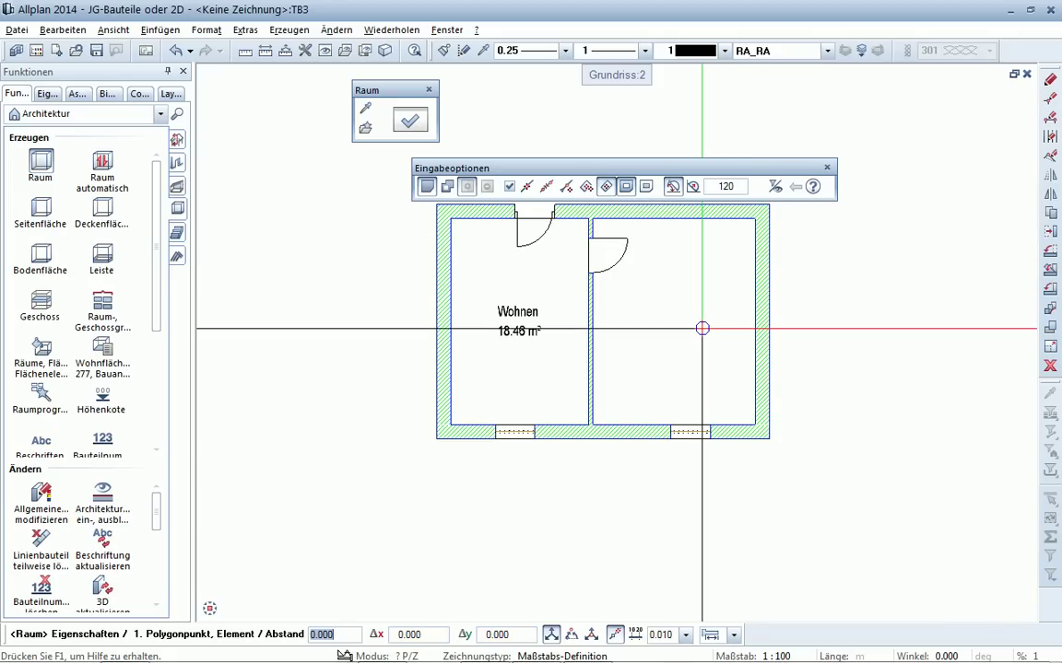
{"action": "left_click", "coordinate": [702, 329]}
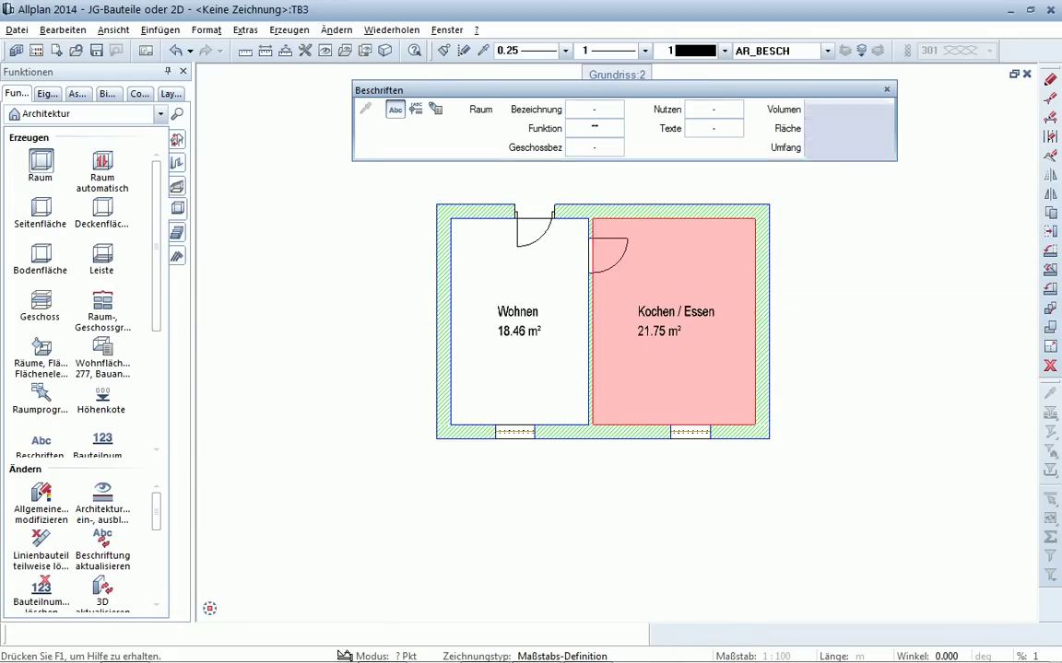
{"action": "left_click", "coordinate": [637, 315]}
{"action": "key", "text": "Escape"}
{"action": "key", "text": "Escape"}
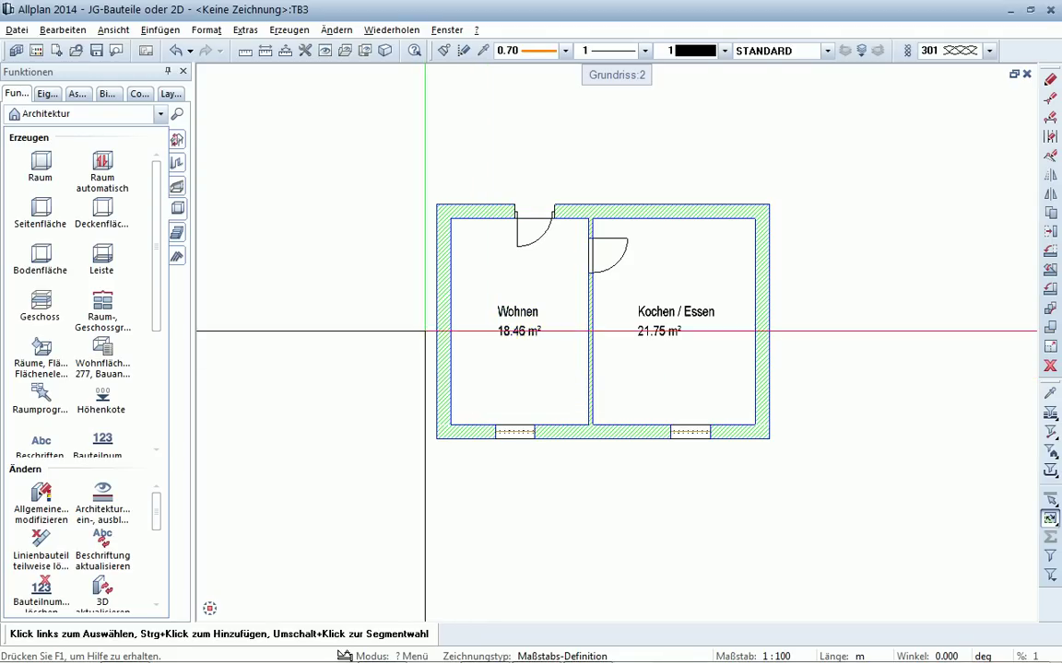
Step: Start wall dimensioning and set the dimension, opening height and extra text sizes to 1.25
{"action": "right_click", "coordinate": [441, 324]}
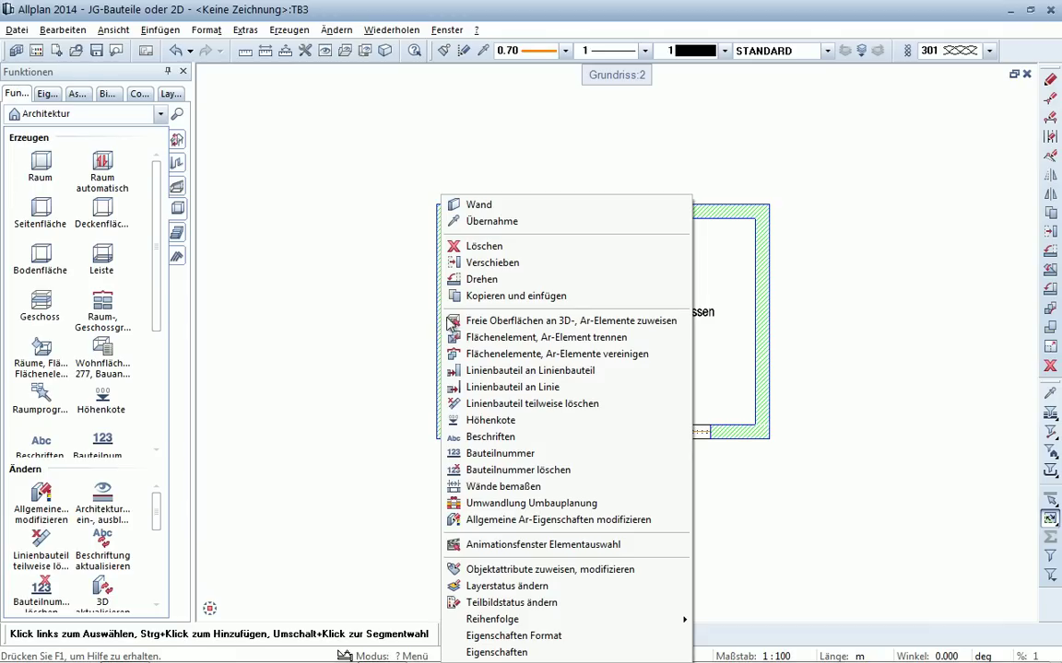
{"action": "left_click", "coordinate": [494, 486]}
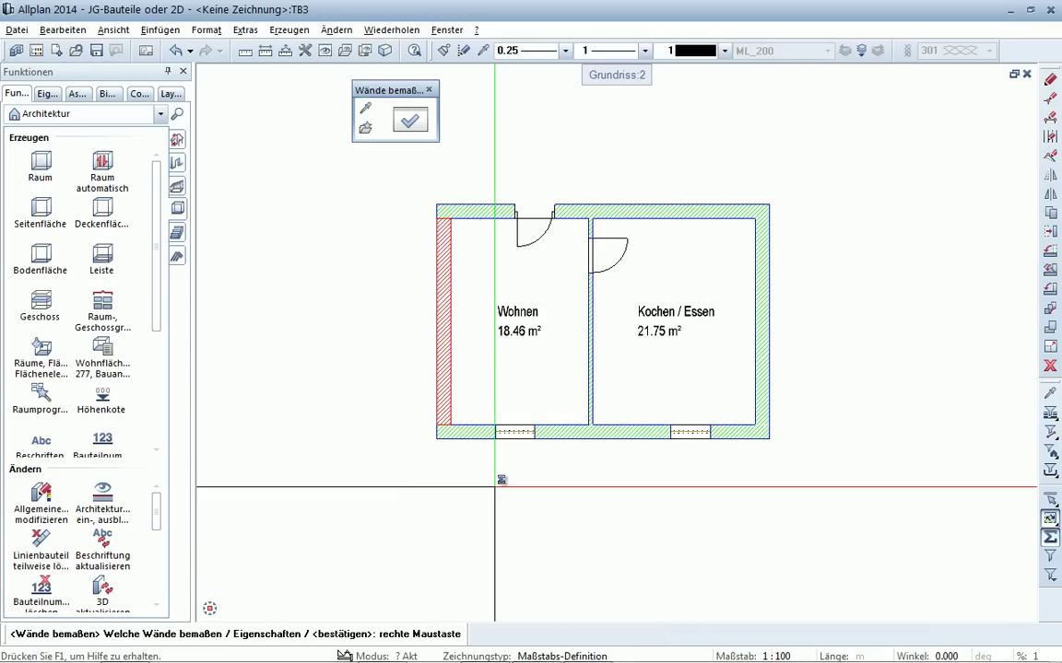
{"action": "left_click", "coordinate": [409, 125]}
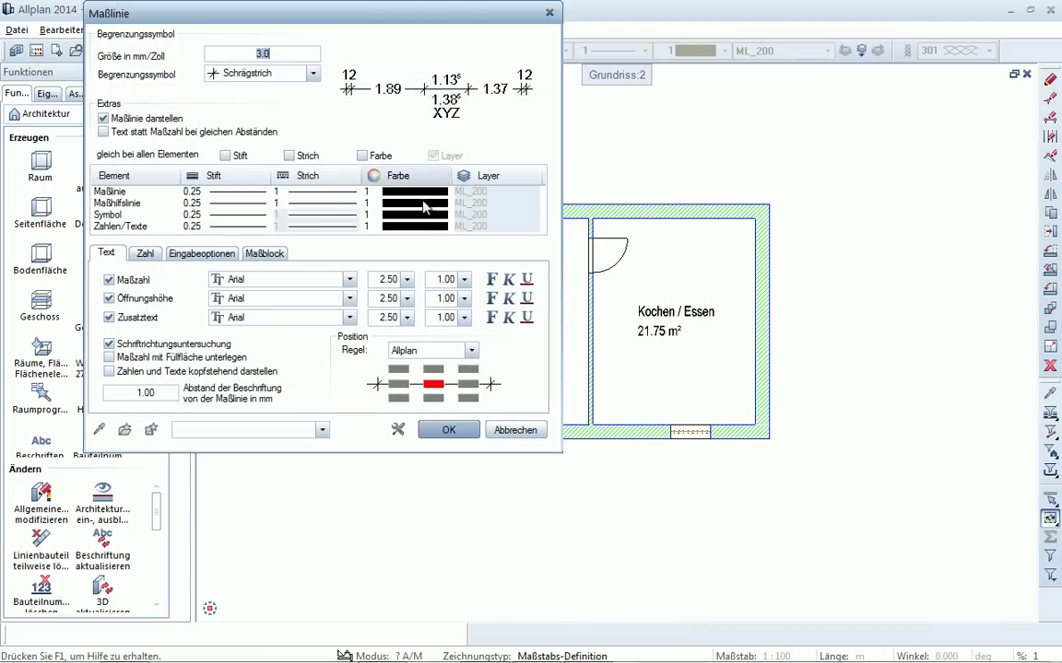
{"action": "left_click", "coordinate": [464, 279]}
{"action": "left_click", "coordinate": [446, 316]}
{"action": "left_click", "coordinate": [464, 298]}
{"action": "left_click", "coordinate": [446, 336]}
{"action": "left_click", "coordinate": [464, 317]}
{"action": "left_click", "coordinate": [448, 357]}
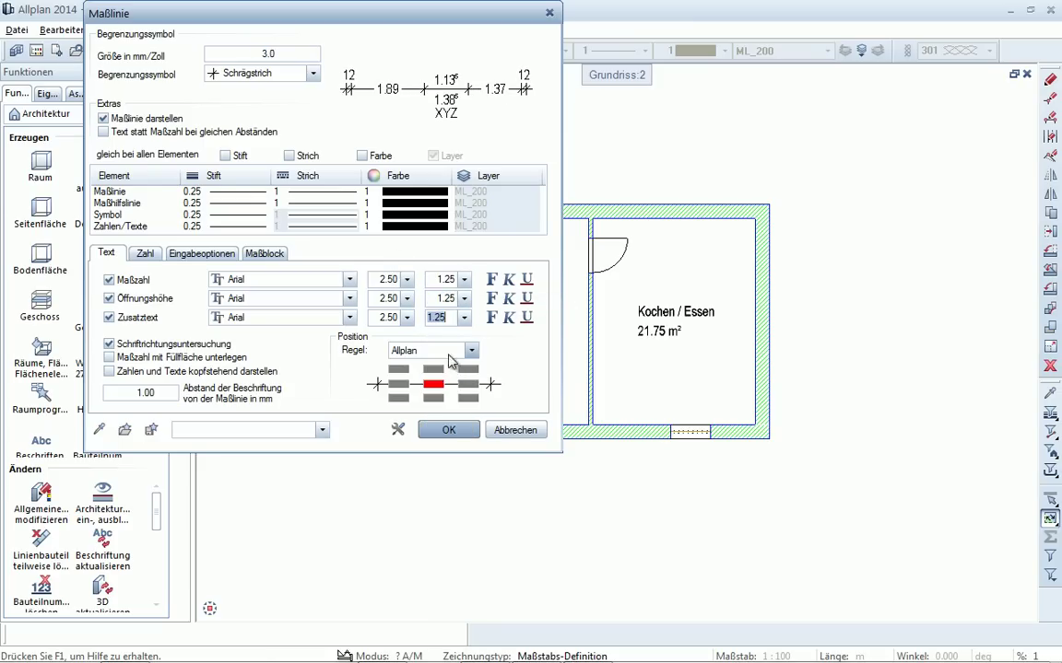
Step: Add room and opening-with-heights dimension chains to the combination and confirm
{"action": "left_click", "coordinate": [263, 254]}
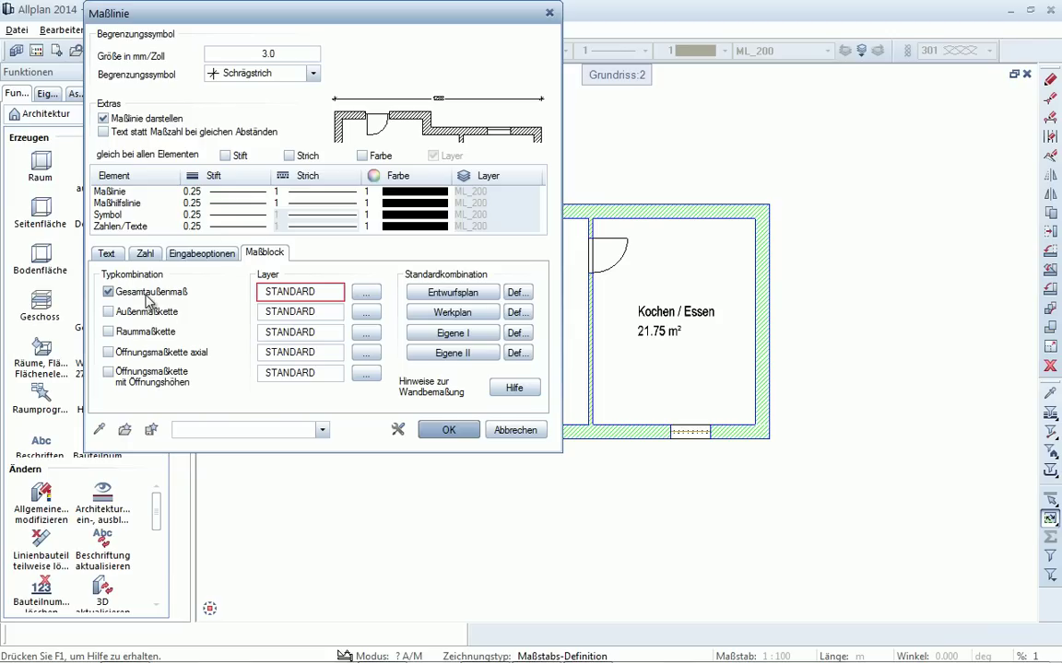
{"action": "left_click", "coordinate": [109, 332]}
{"action": "left_click", "coordinate": [108, 373]}
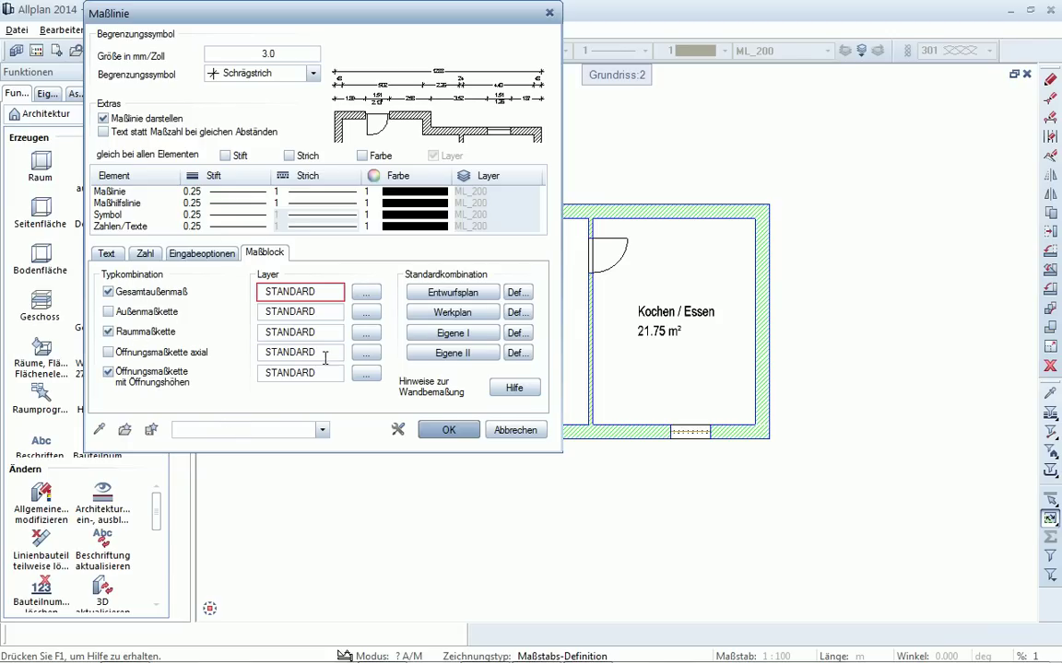
{"action": "left_click", "coordinate": [449, 434]}
Step: Dimension the walls along the left side of the plan
{"action": "left_click", "coordinate": [461, 431]}
{"action": "left_click", "coordinate": [451, 212]}
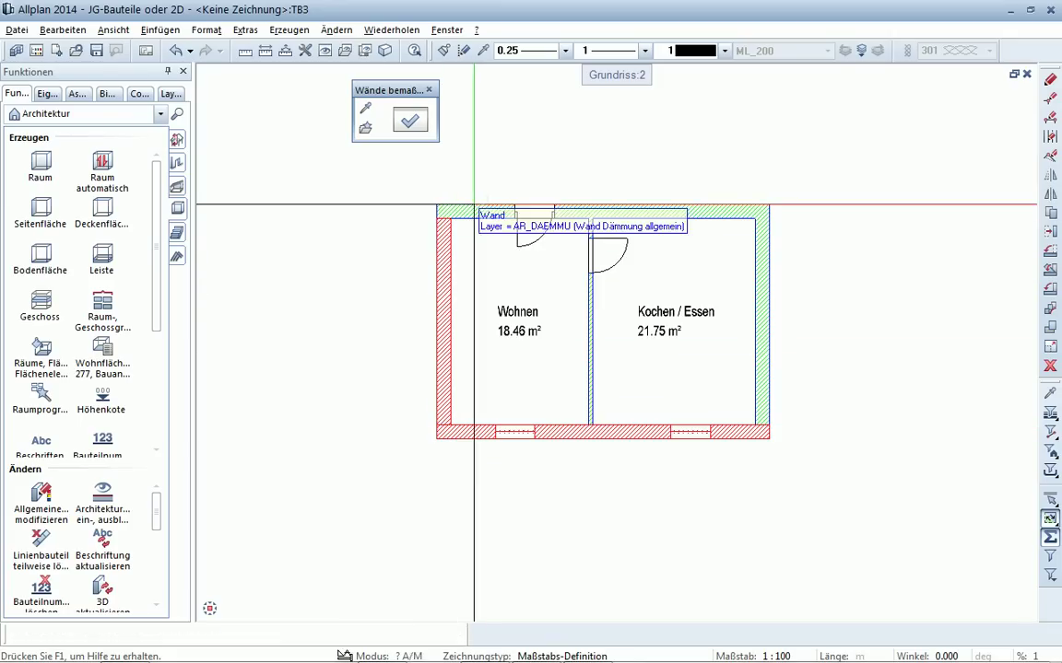
{"action": "right_click", "coordinate": [347, 248]}
{"action": "left_click", "coordinate": [442, 305]}
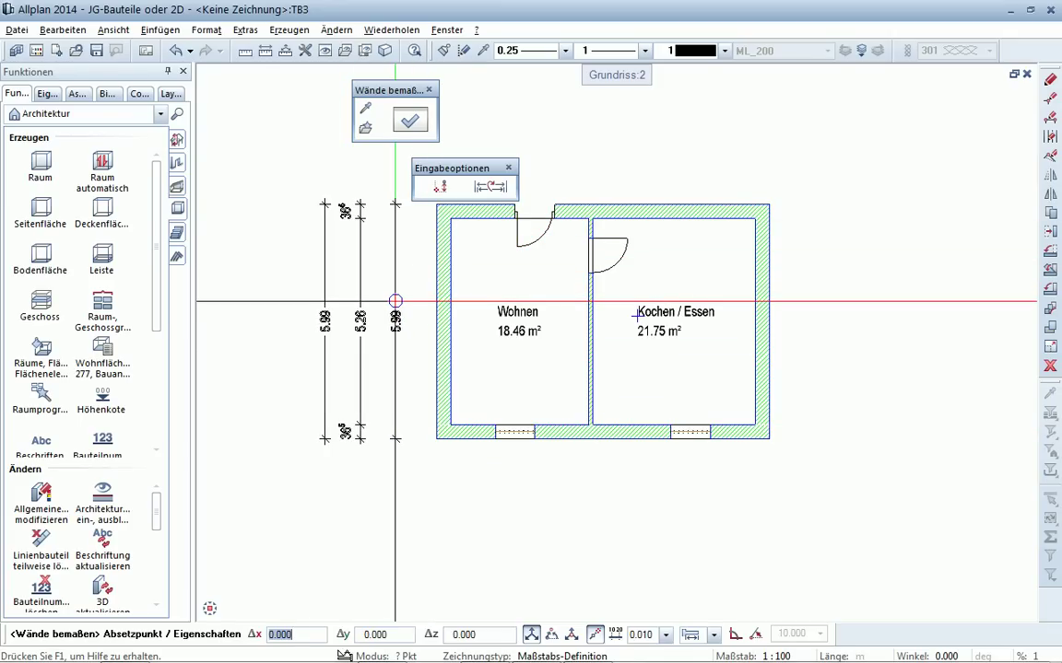
{"action": "left_click", "coordinate": [440, 188]}
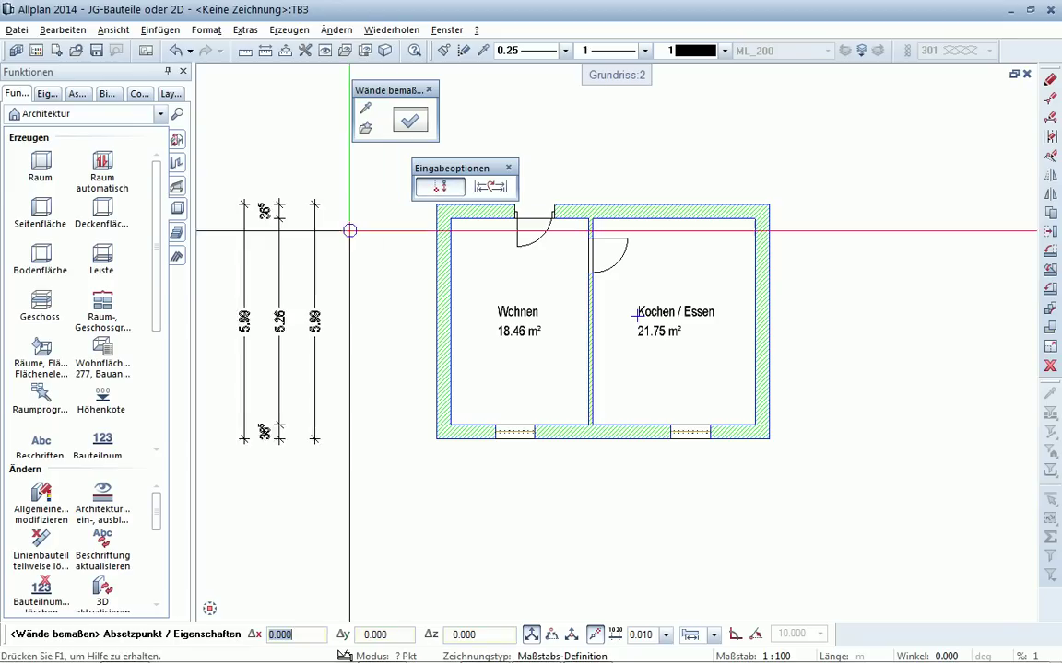
{"action": "left_click", "coordinate": [436, 439]}
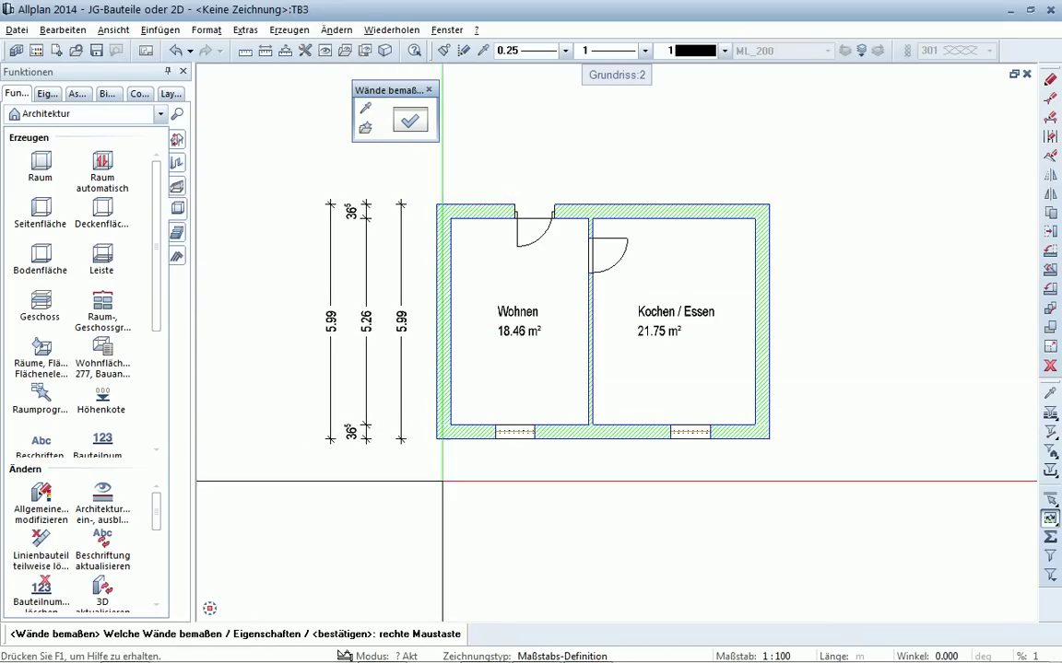
Step: Dimension the bottom wall with chains below the plan
{"action": "left_click", "coordinate": [474, 432]}
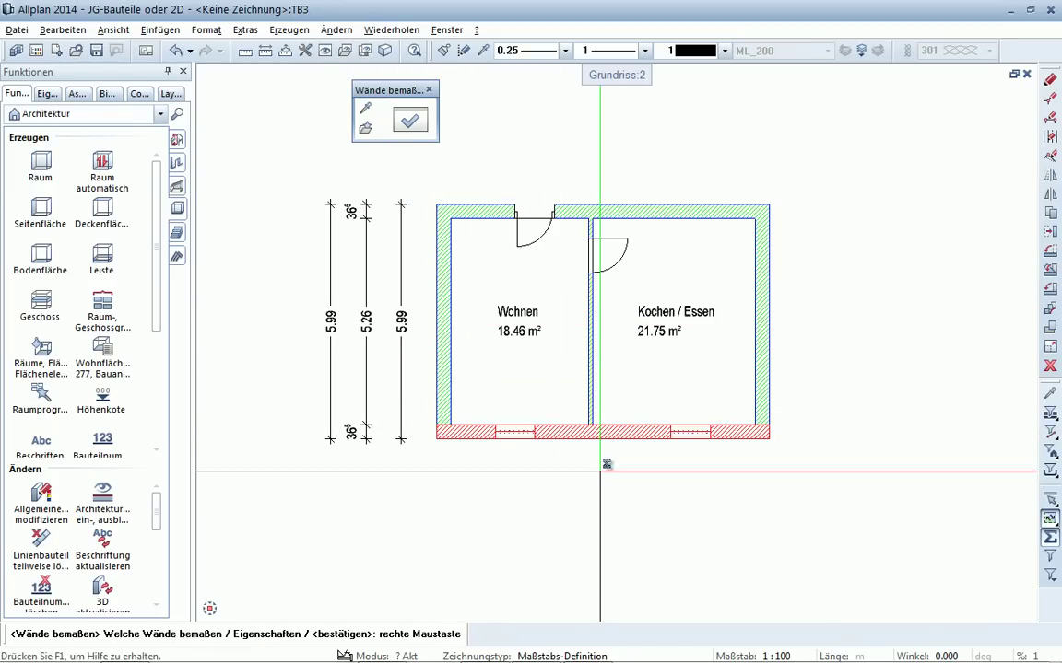
{"action": "right_click", "coordinate": [600, 464]}
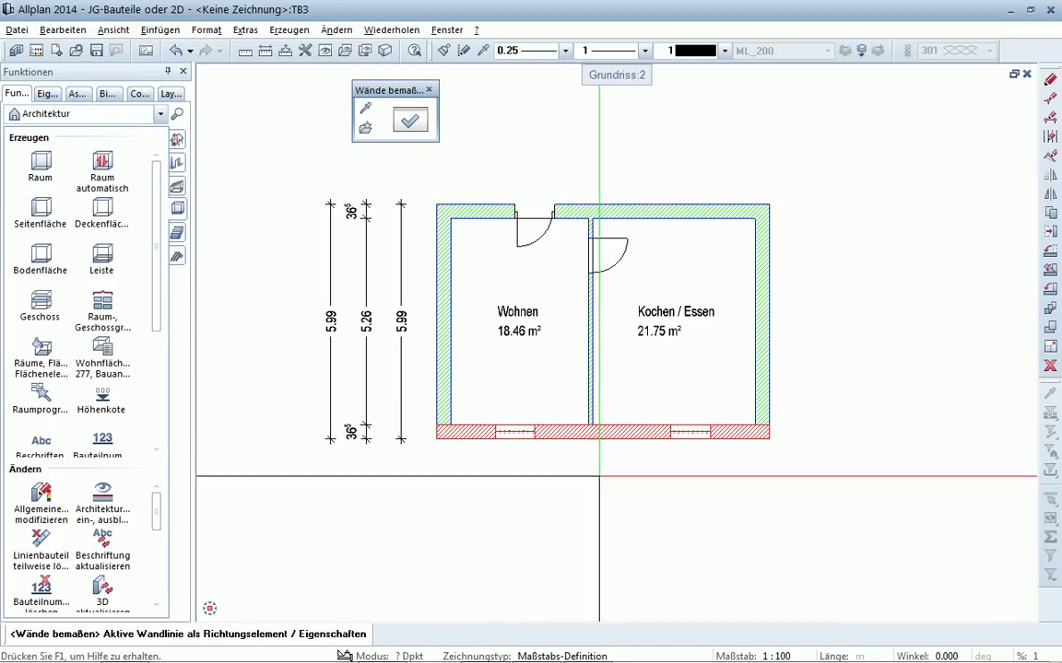
{"action": "left_click", "coordinate": [472, 443]}
{"action": "left_click", "coordinate": [436, 443]}
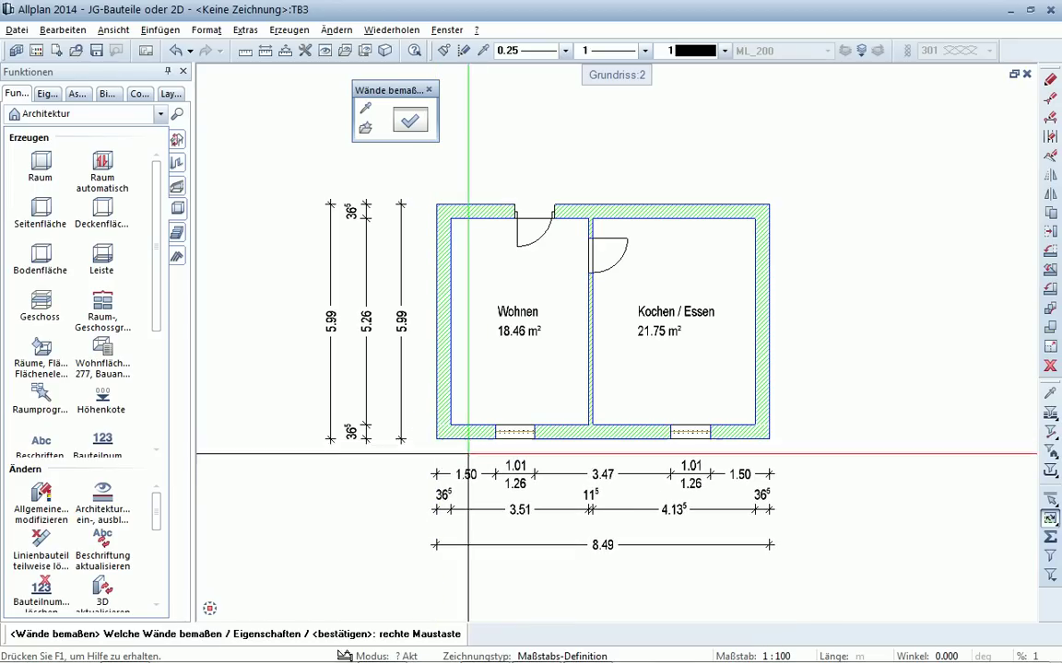
Step: Dimension the right-side walls with chains right of the plan
{"action": "left_click", "coordinate": [748, 431]}
{"action": "left_click", "coordinate": [762, 313]}
{"action": "left_click", "coordinate": [703, 210]}
{"action": "right_click", "coordinate": [794, 243]}
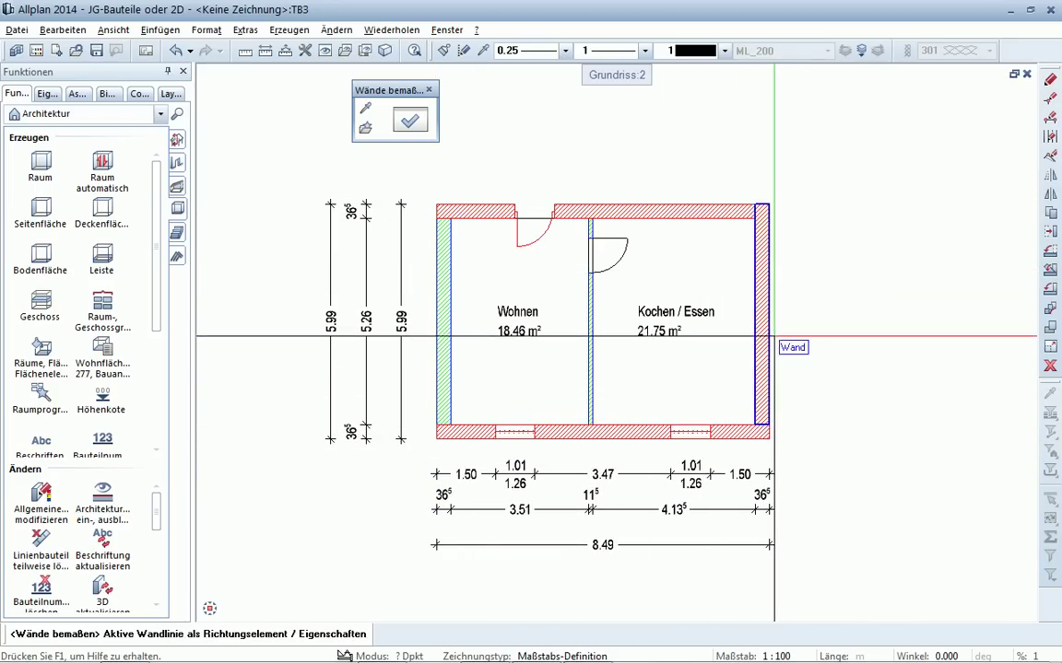
{"action": "left_click", "coordinate": [875, 433]}
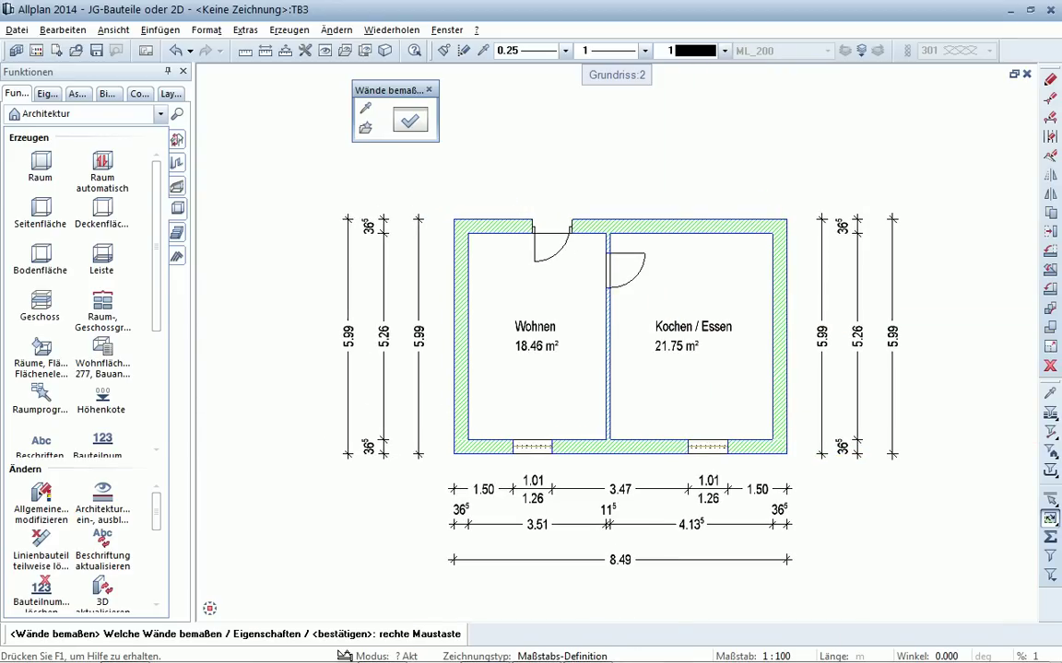
Step: Dimension the top wall with chains above the plan showing 8.49 overall
{"action": "left_click", "coordinate": [779, 238]}
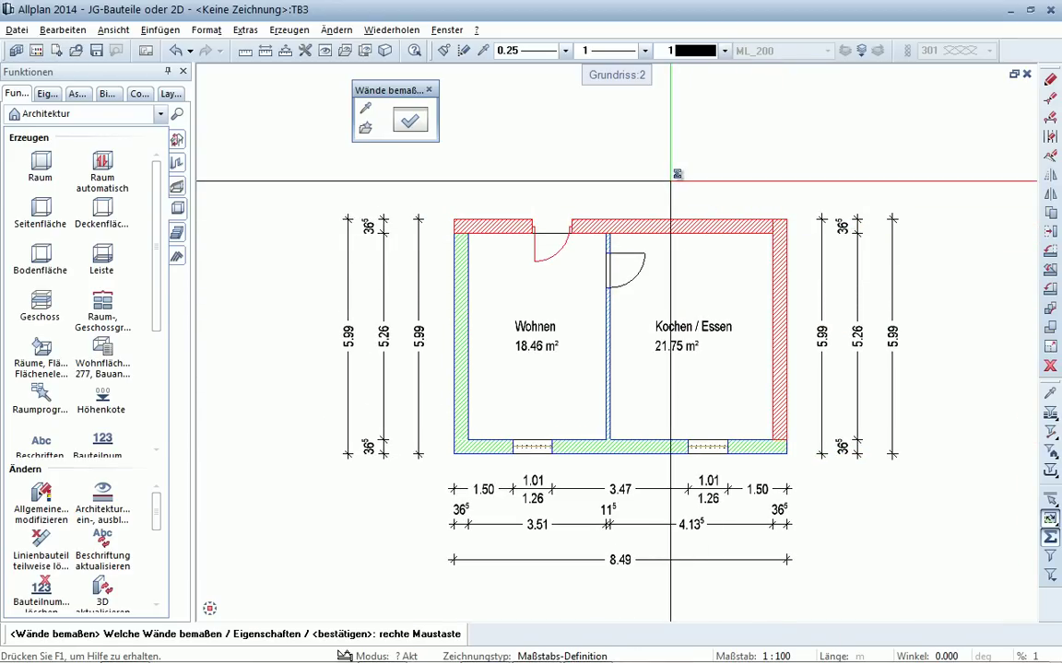
{"action": "right_click", "coordinate": [669, 181]}
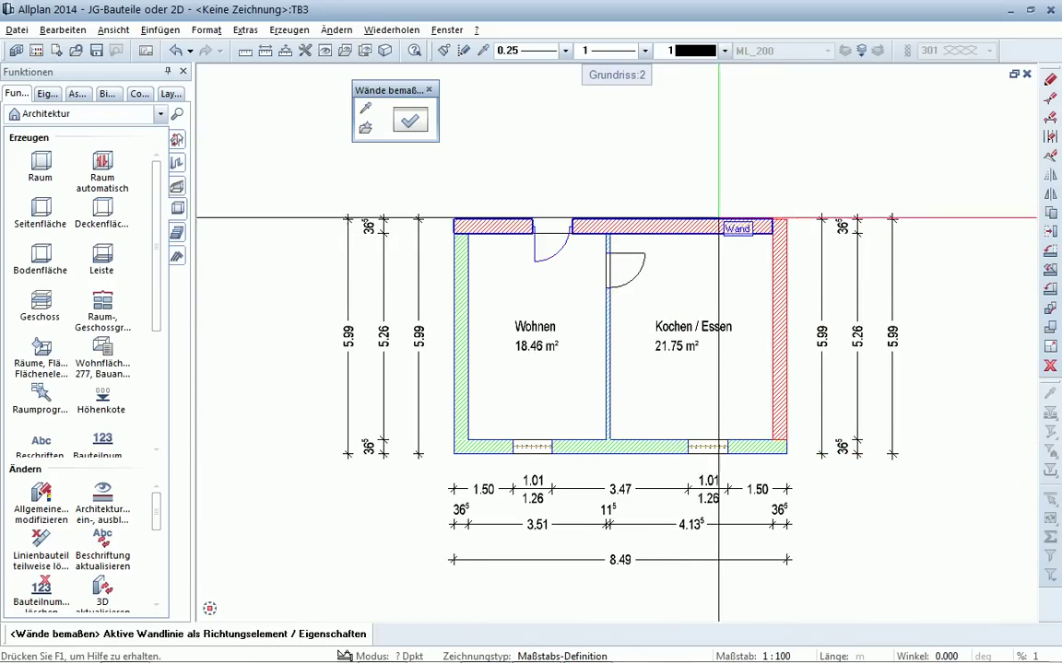
{"action": "left_click", "coordinate": [687, 219]}
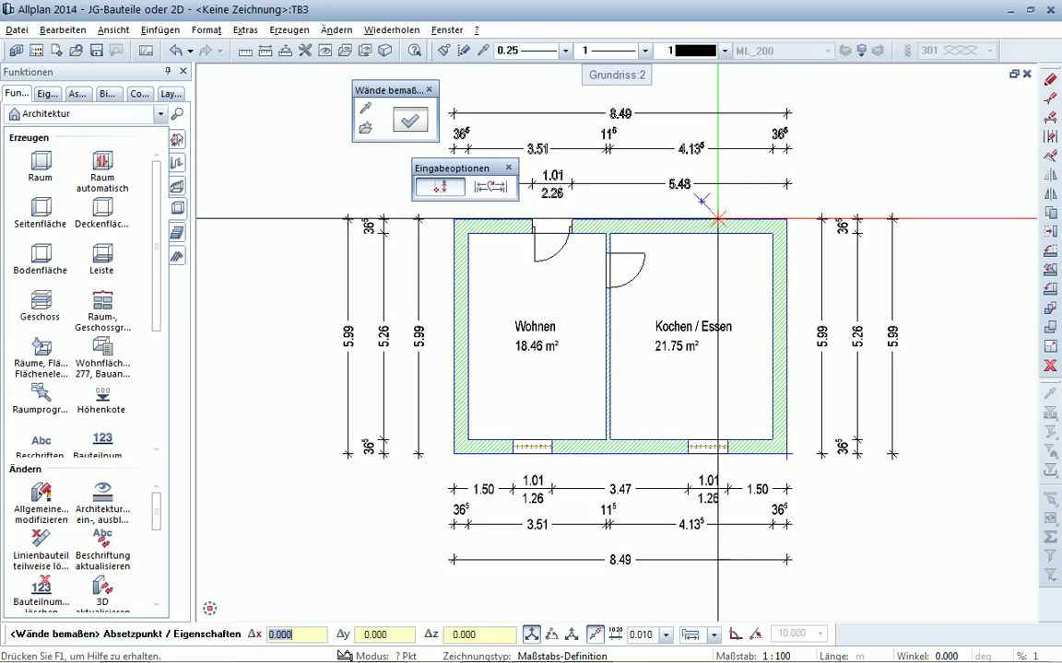
{"action": "left_click", "coordinate": [772, 198]}
{"action": "key", "text": "Escape"}
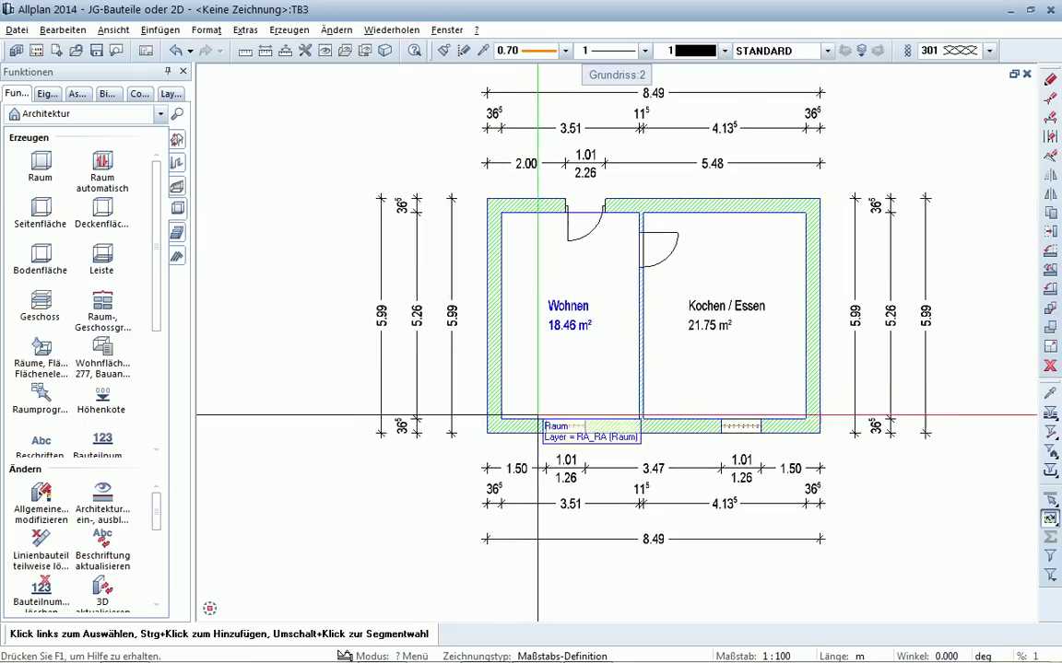
Step: Mirror-copy the Wohnen bottom window onto the left wall about a 45° corner axis
{"action": "scroll", "coordinate": [590, 406], "scroll_direction": "up", "scroll_amount": 2}
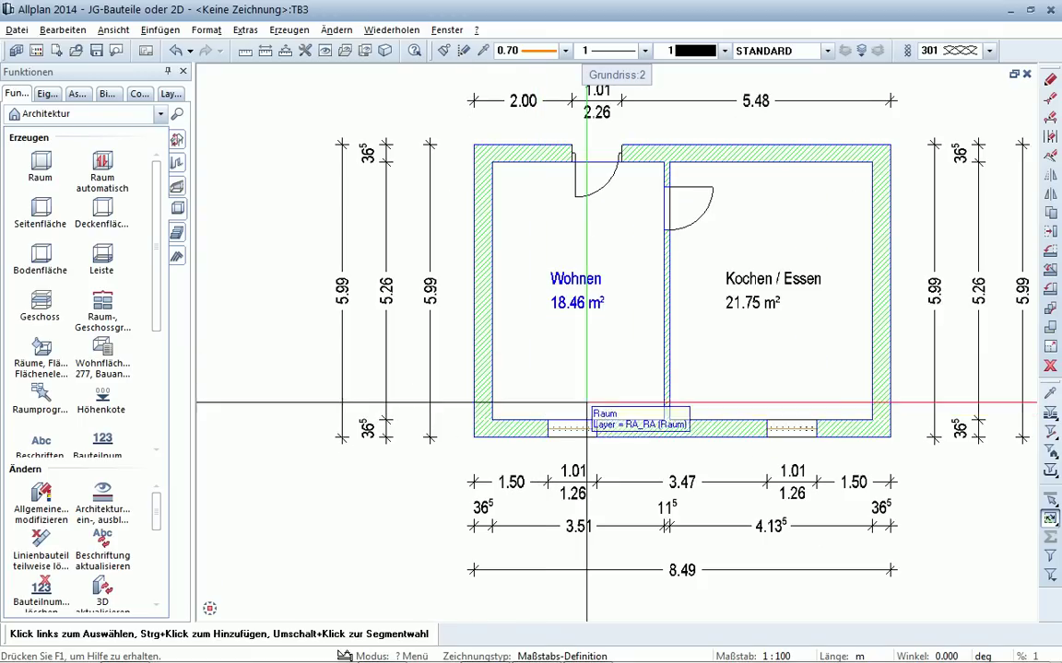
{"action": "left_click", "coordinate": [1048, 195]}
{"action": "left_click_drag", "start_coordinate": [534, 384], "coordinate": [593, 445]}
{"action": "left_click", "coordinate": [492, 421]}
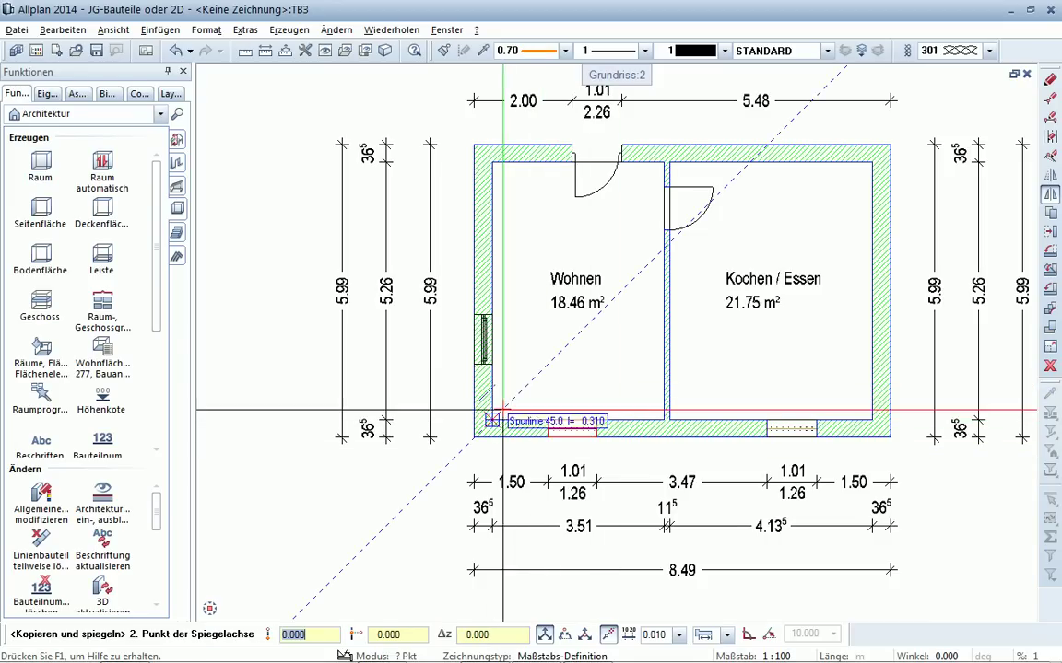
{"action": "left_click", "coordinate": [534, 378]}
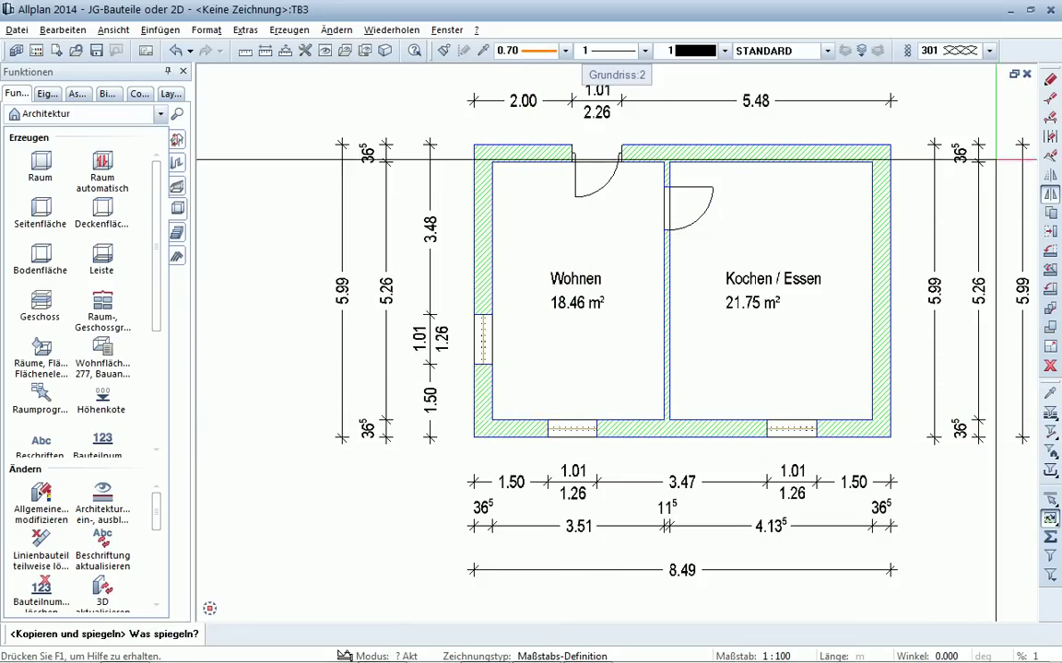
{"action": "left_click", "coordinate": [1048, 98]}
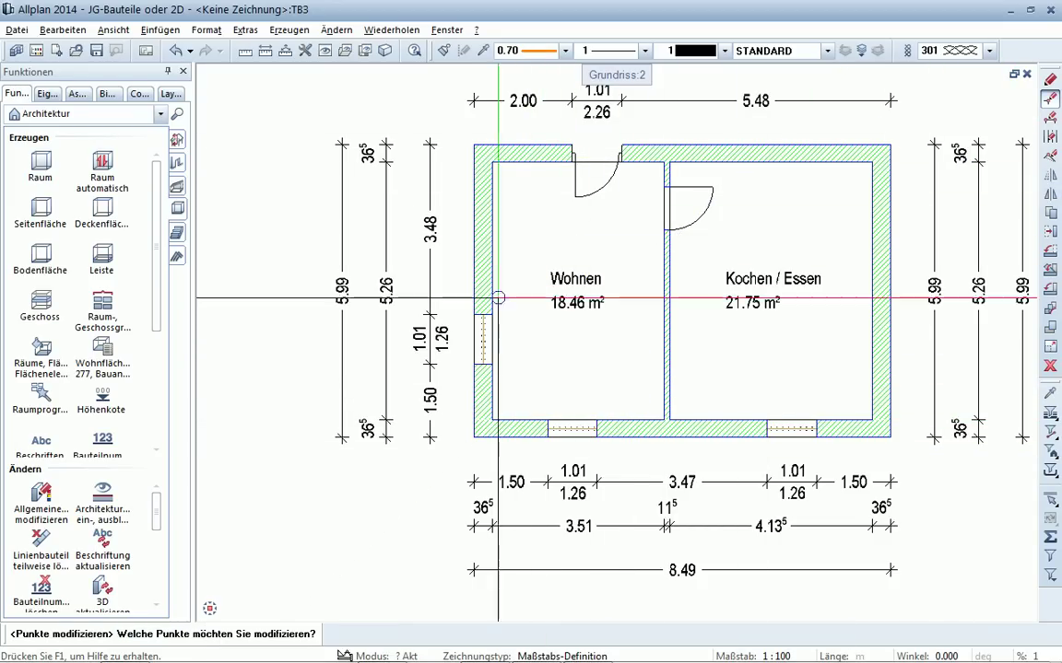
Step: Shift the left-wall window's upper points 0.5 in Y so it measures 1.51
{"action": "left_click_drag", "start_coordinate": [460, 296], "coordinate": [517, 330]}
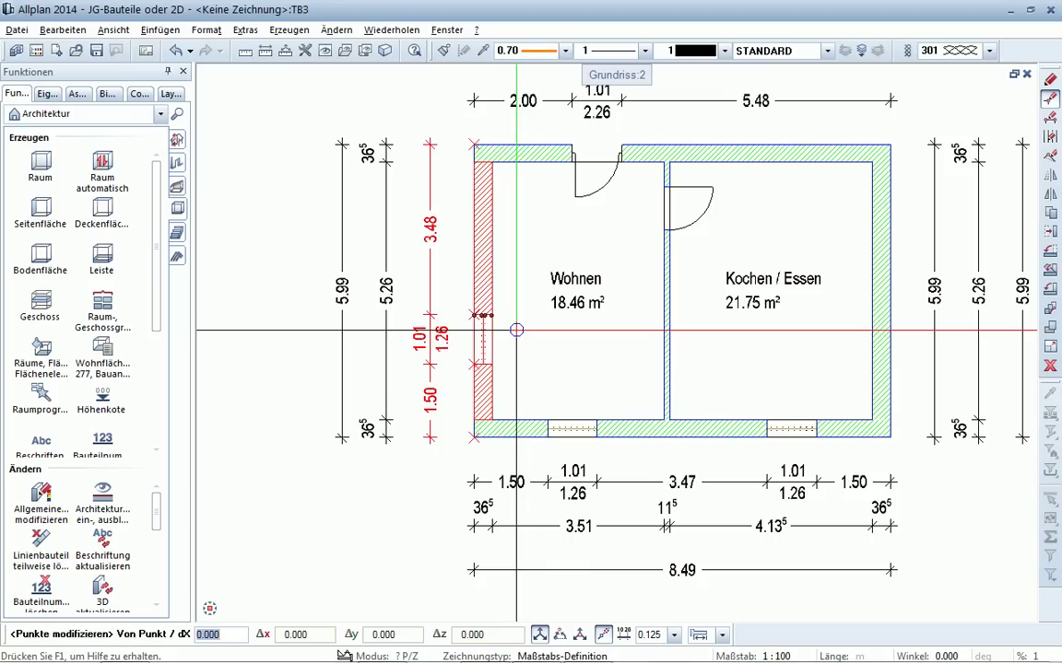
{"action": "key", "text": "Return"}
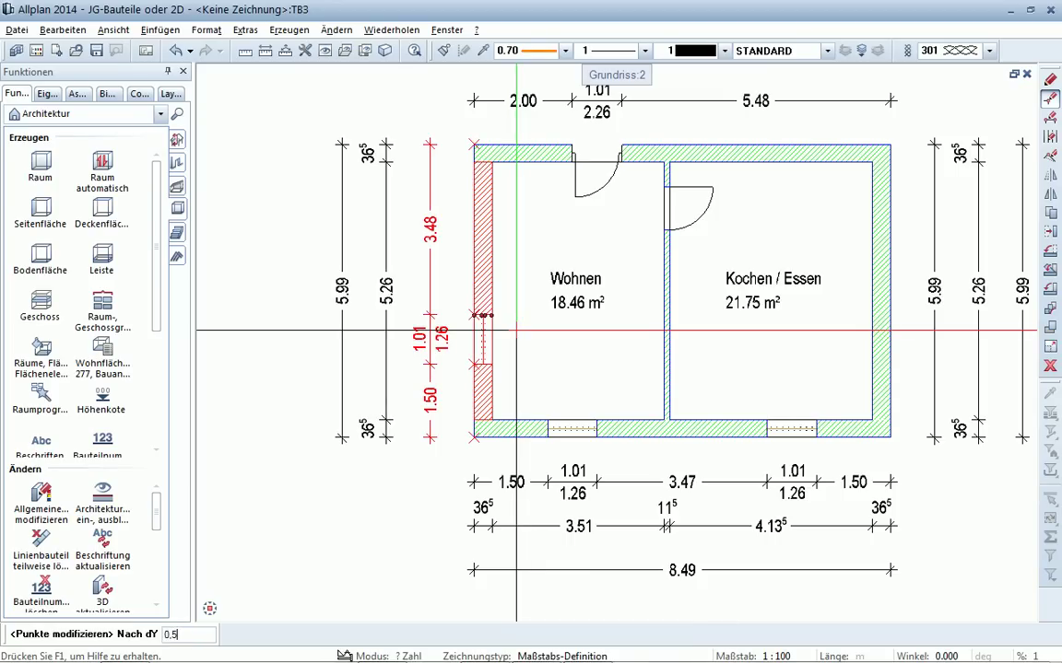
{"action": "key", "text": "Return"}
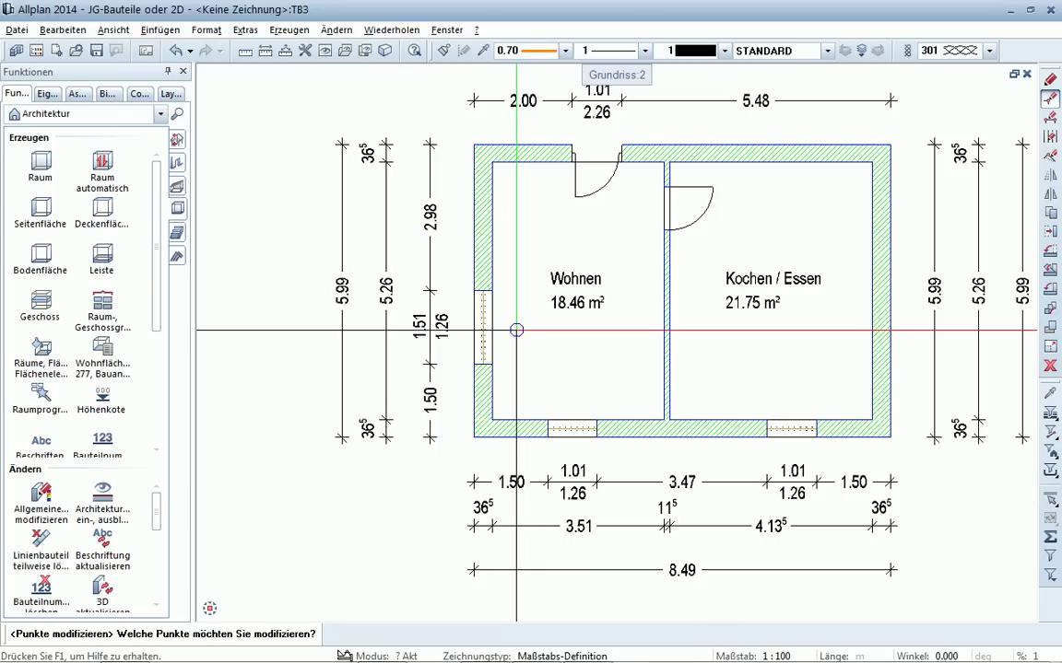
{"action": "key", "text": "Escape"}
{"action": "scroll", "coordinate": [509, 345], "scroll_direction": "down", "scroll_amount": 2}
{"action": "middle_click_drag", "start_coordinate": [508, 346], "coordinate": [452, 372]}
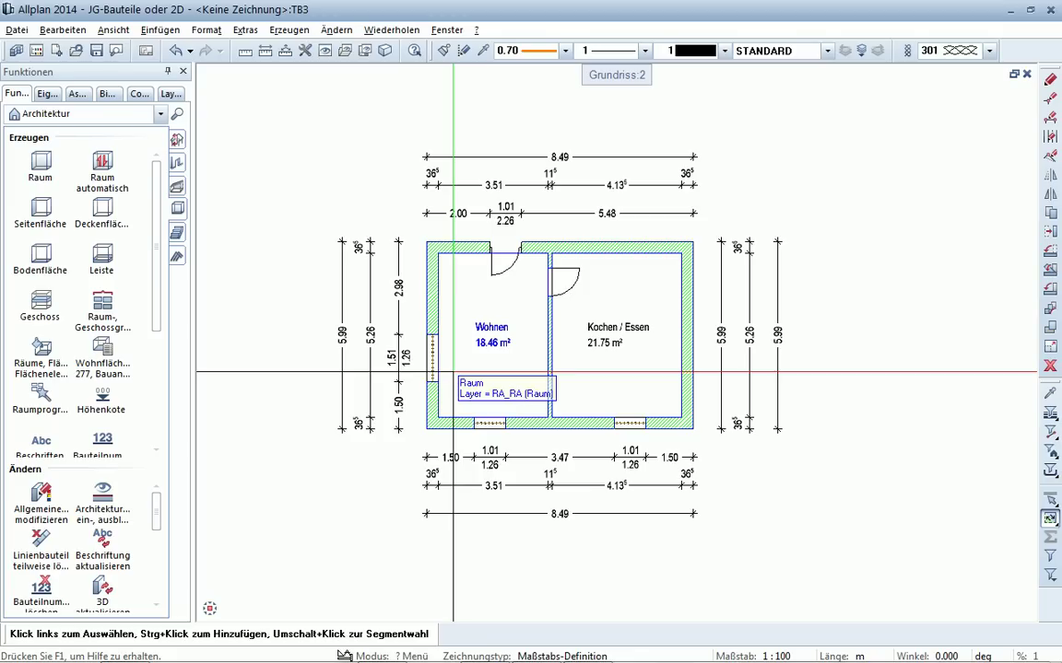
{"action": "mouse_move", "coordinate": [157, 226]}
{"action": "left_mouse_down"}
{"action": "mouse_move", "coordinate": [156, 276]}
{"action": "mouse_move", "coordinate": [171, 205]}
{"action": "left_mouse_up"}
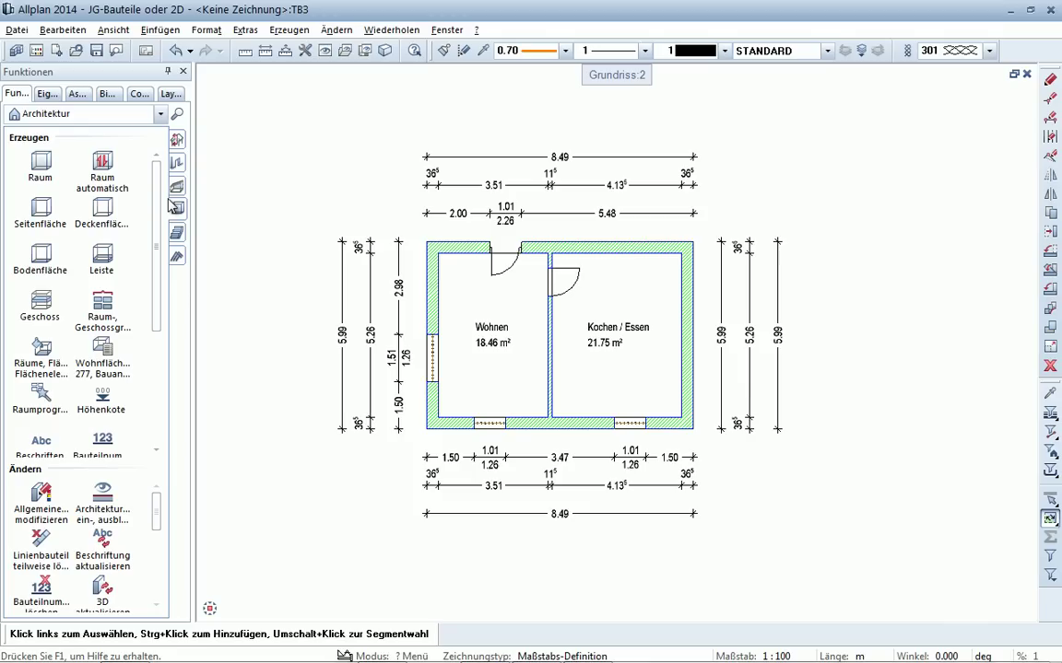
Step: Start the Geschoss tool and clear the storey's short name and 06 - 1.DG designation
{"action": "left_click", "coordinate": [39, 299]}
{"action": "left_click", "coordinate": [408, 119]}
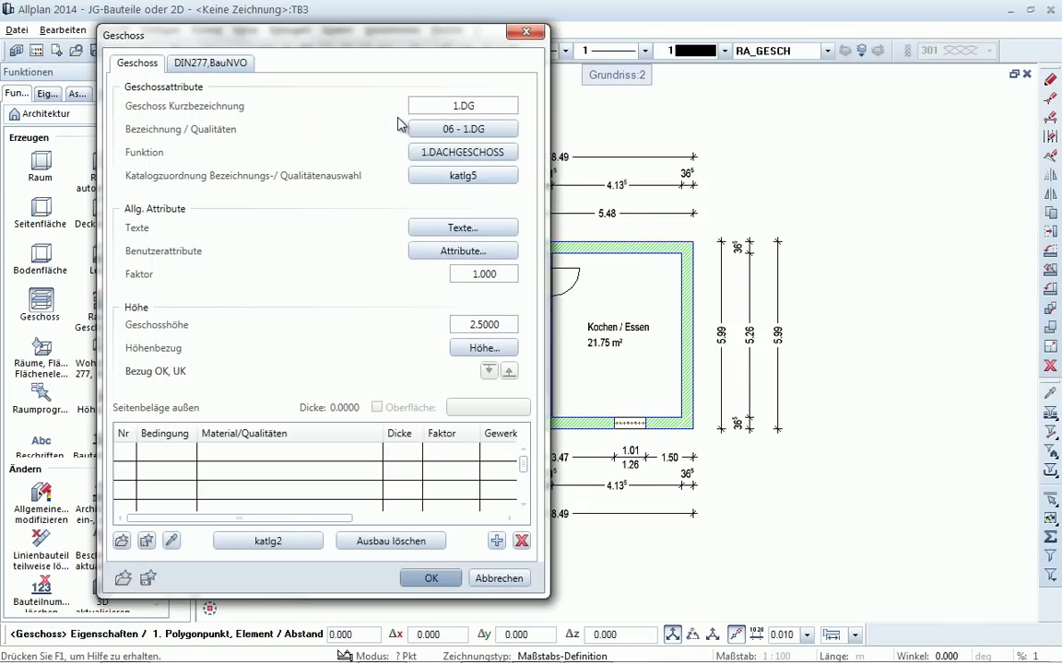
{"action": "left_click", "coordinate": [464, 108]}
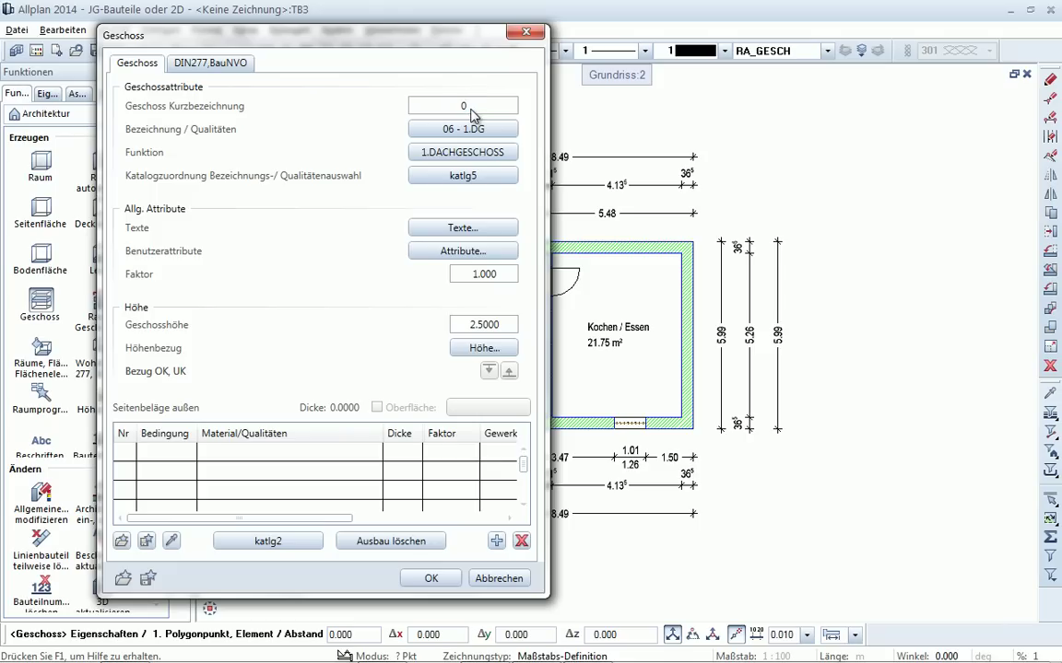
{"action": "left_click", "coordinate": [486, 131]}
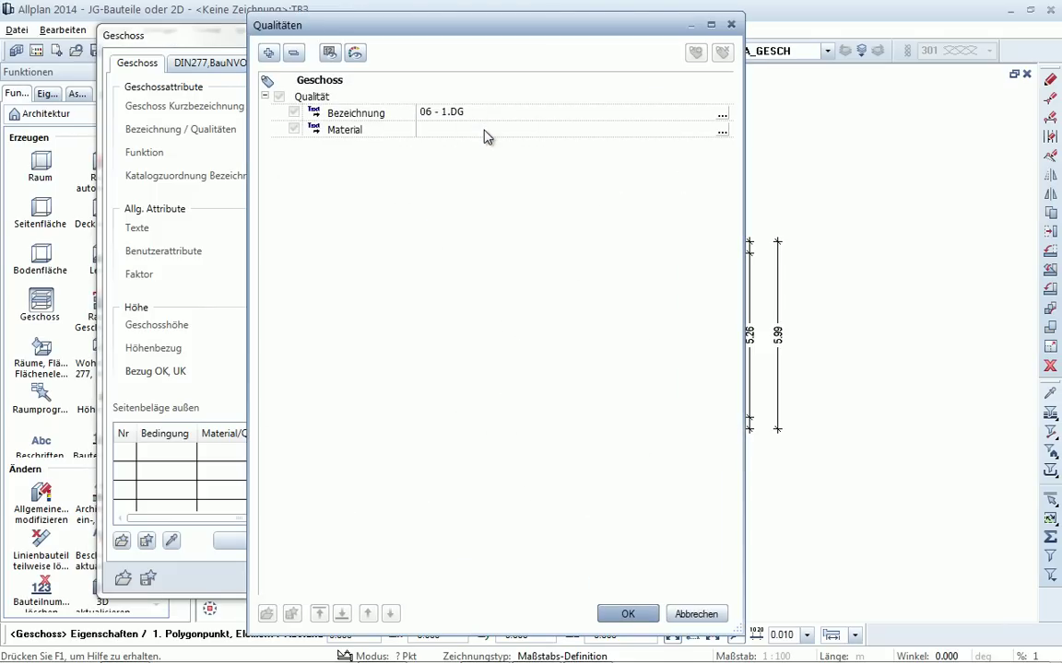
{"action": "left_click", "coordinate": [491, 114]}
{"action": "key", "text": "Delete"}
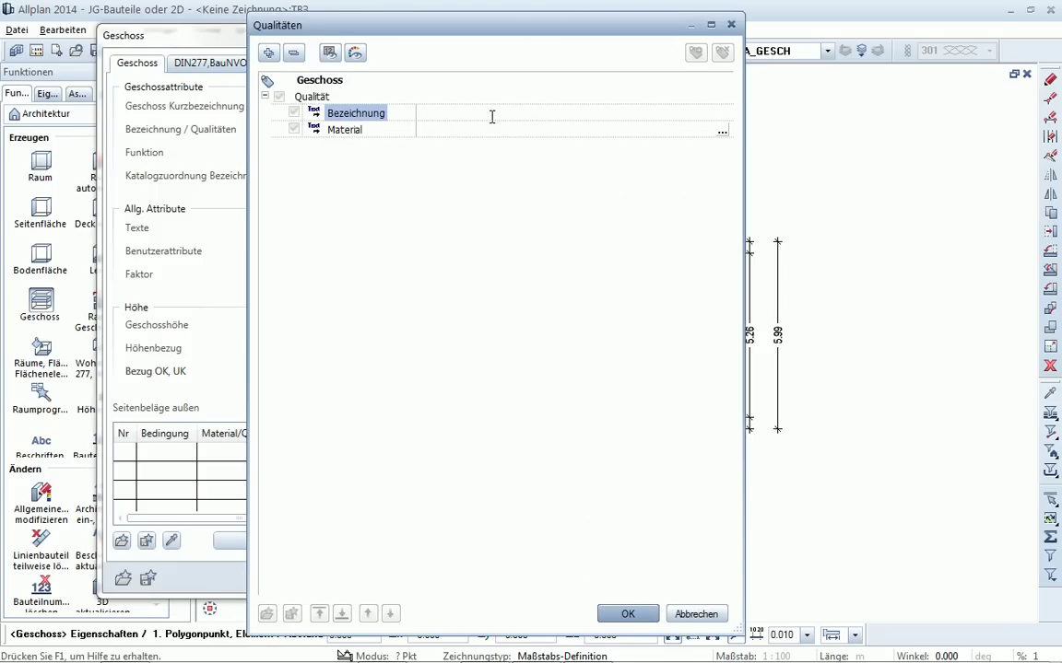
{"action": "left_click", "coordinate": [628, 615]}
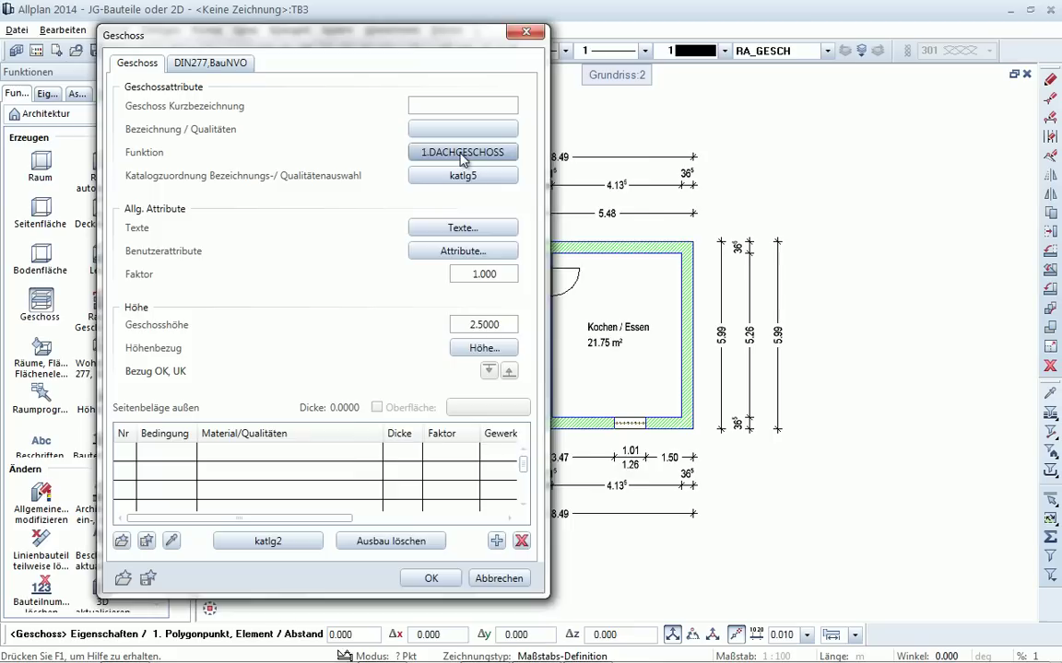
Step: Set the storey Funktion to ERDGESCHOSS and confirm the properties
{"action": "left_click", "coordinate": [438, 152]}
{"action": "type", "text": "ERDGESCHOSS"}
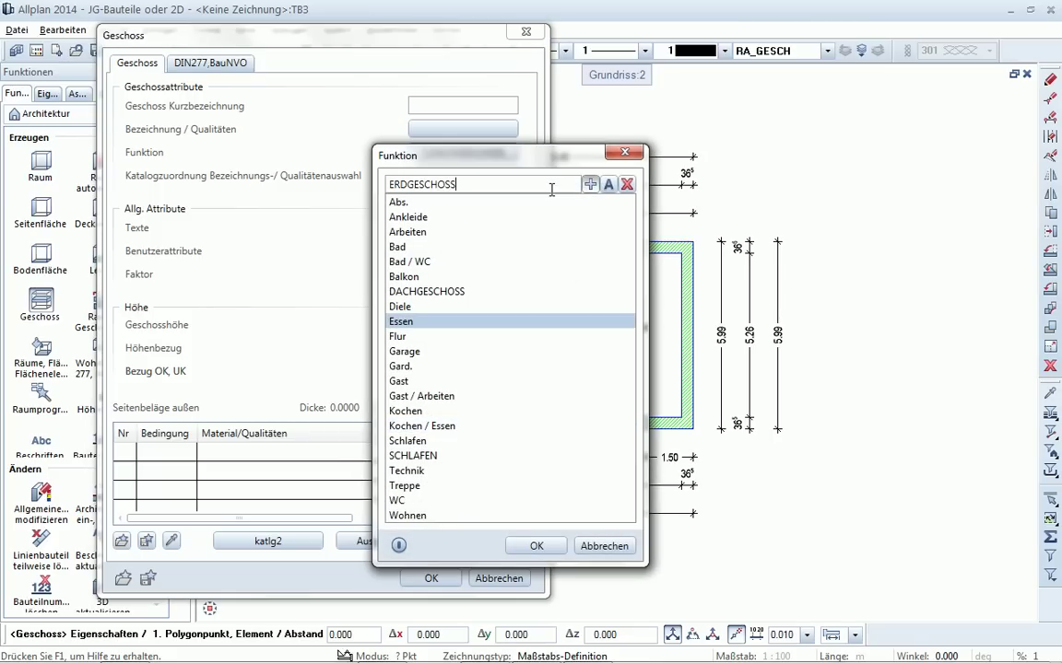
{"action": "key", "text": "Return"}
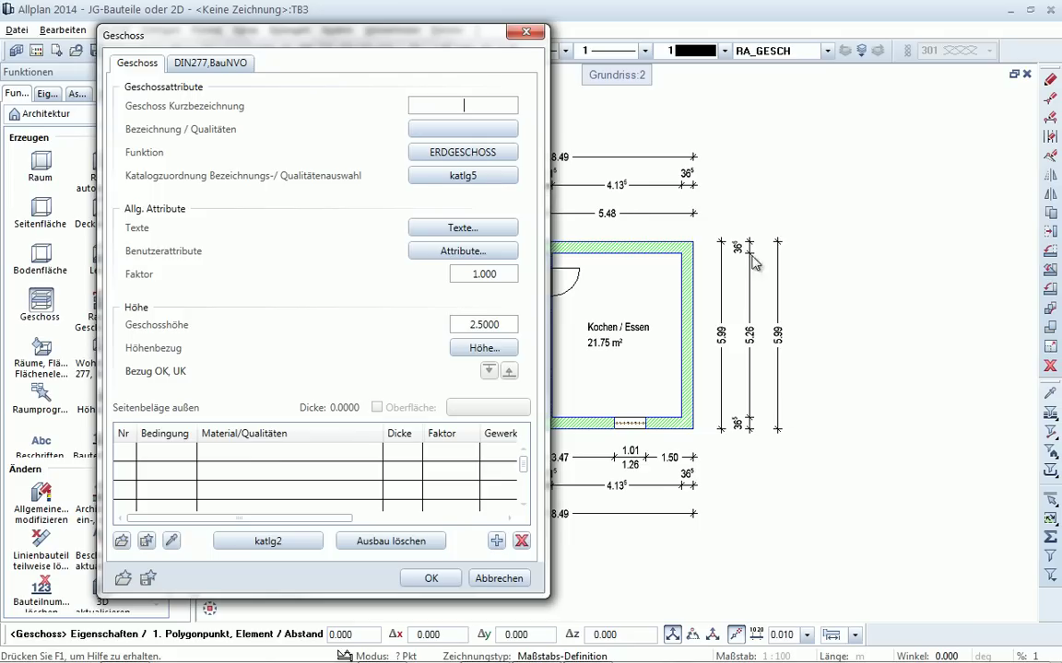
{"action": "left_click", "coordinate": [430, 578]}
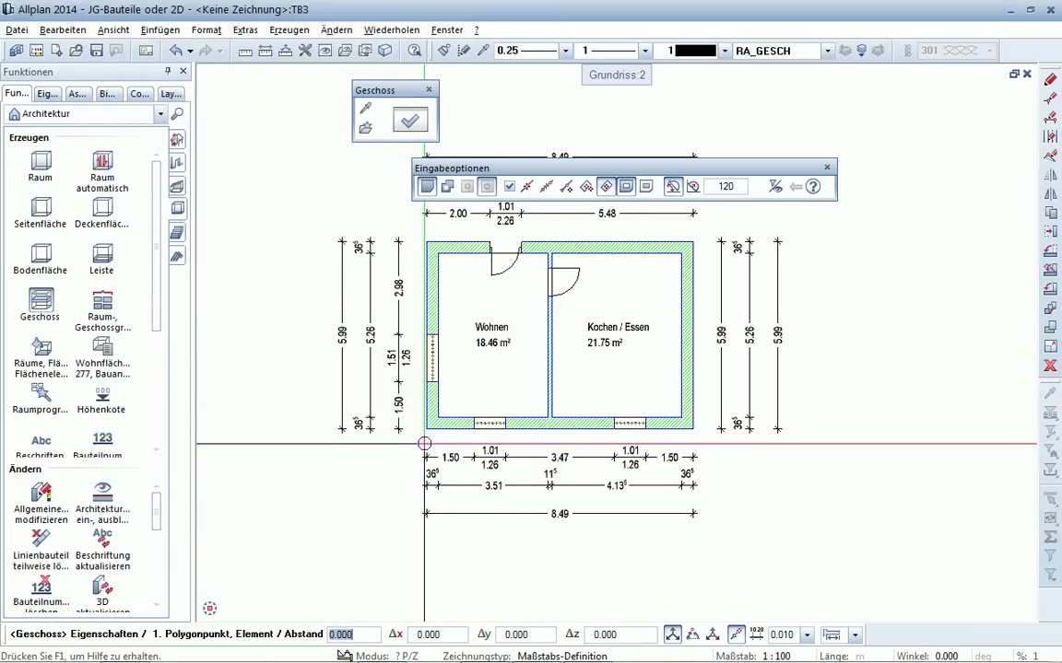
Step: Outline the storey from the building's lower-left to upper-right corner
{"action": "left_click", "coordinate": [424, 443]}
{"action": "left_click", "coordinate": [693, 242]}
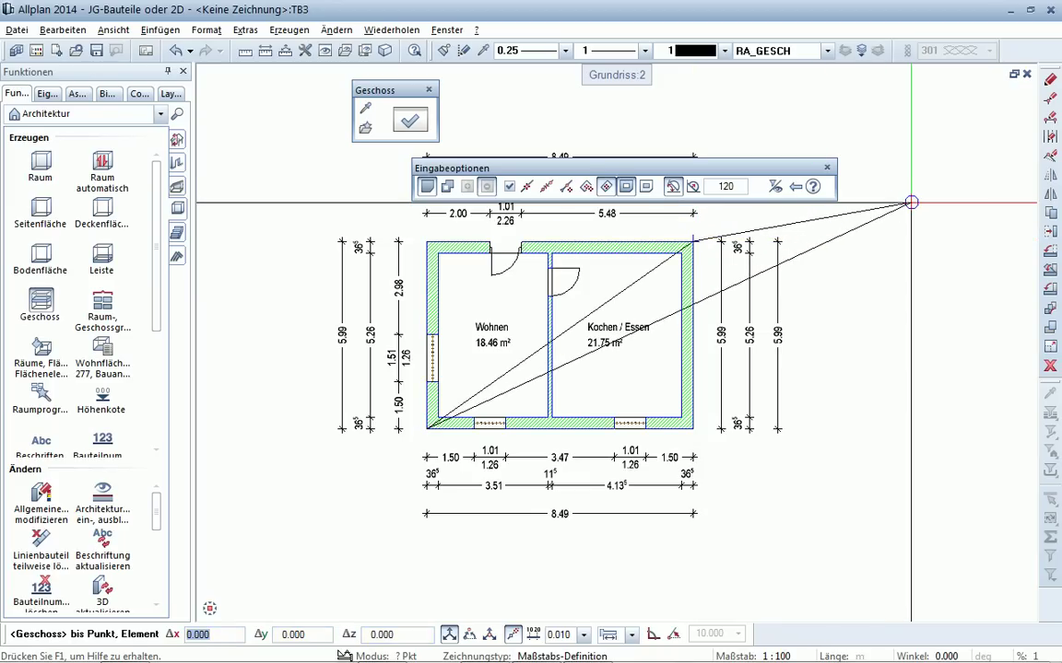
{"action": "key", "text": "Escape"}
{"action": "middle_click_drag", "start_coordinate": [481, 323], "coordinate": [528, 412]}
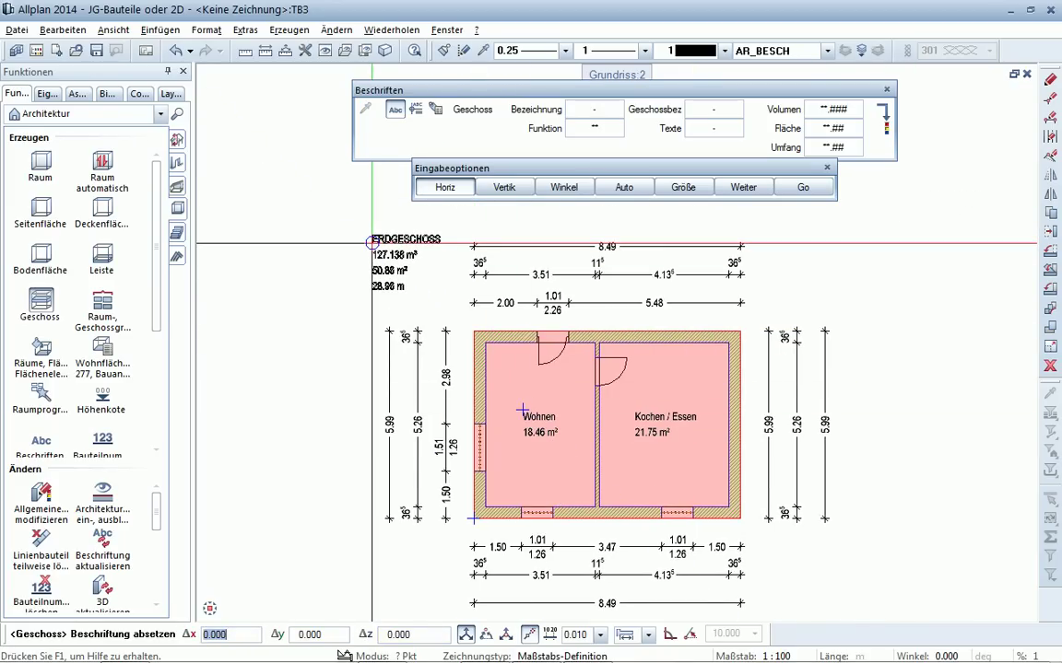
{"action": "scroll", "coordinate": [372, 242], "scroll_direction": "up", "scroll_amount": 1}
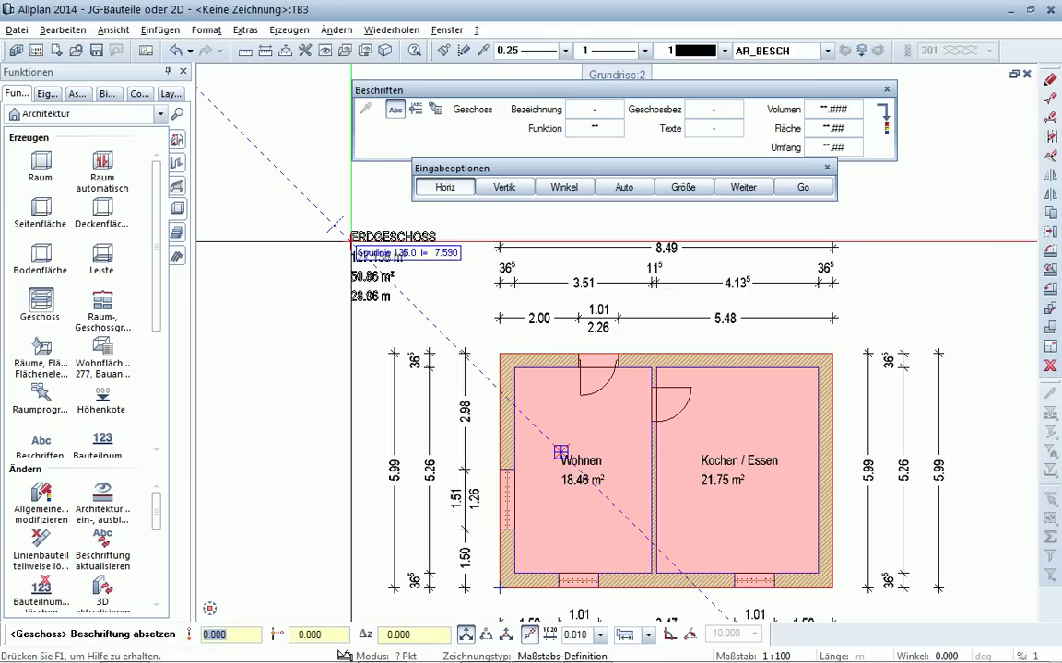
Step: Hide volume and perimeter, use 3.5 text height, and place the ERDGESCHOSS label top-left
{"action": "left_click", "coordinate": [833, 109]}
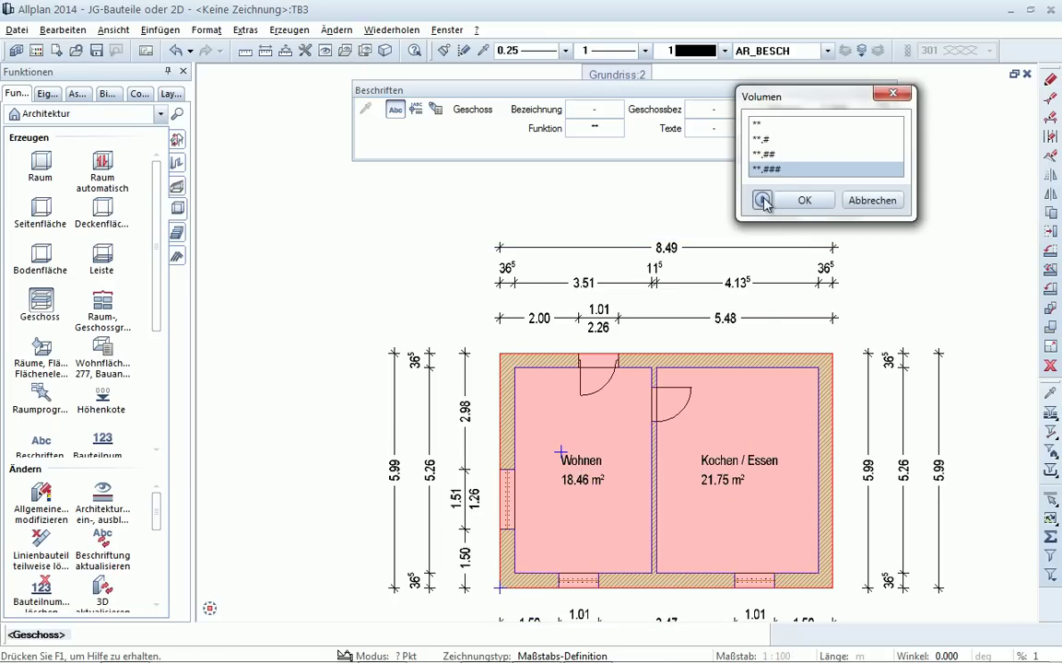
{"action": "left_click", "coordinate": [793, 200]}
{"action": "left_click", "coordinate": [833, 147]}
{"action": "left_click", "coordinate": [769, 239]}
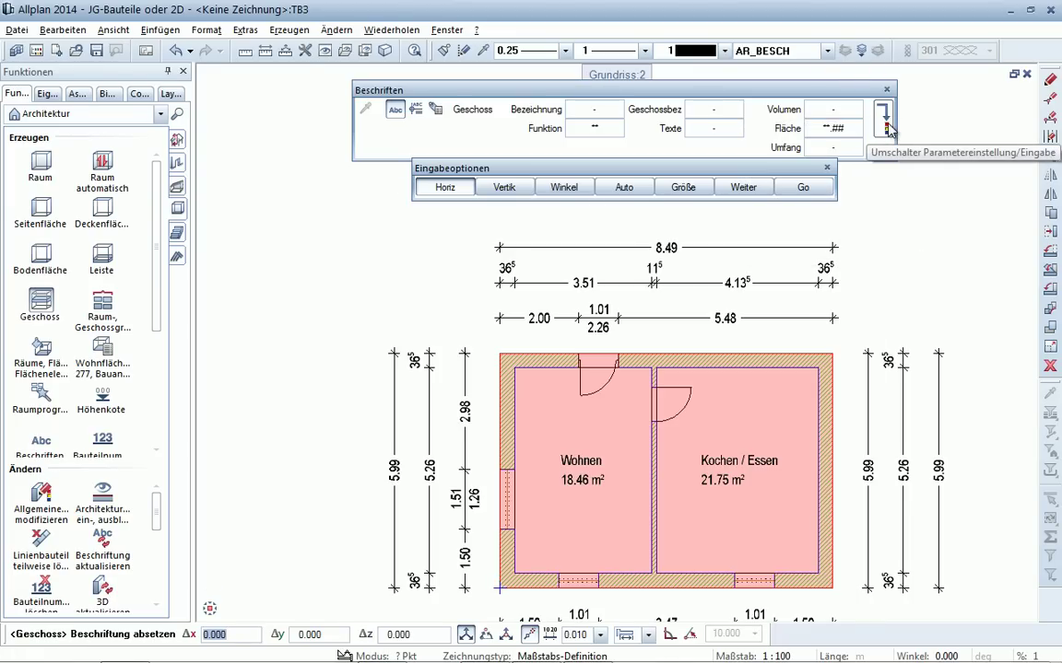
{"action": "left_click", "coordinate": [887, 129]}
{"action": "left_click", "coordinate": [521, 109]}
{"action": "type", "text": "3.5"}
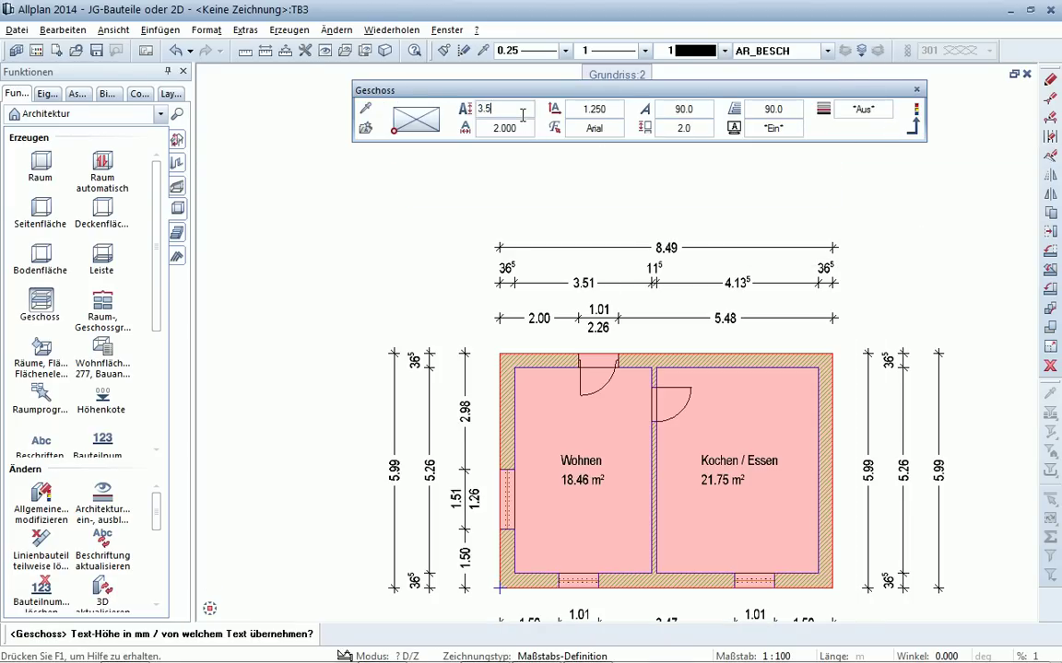
{"action": "key", "text": "Return"}
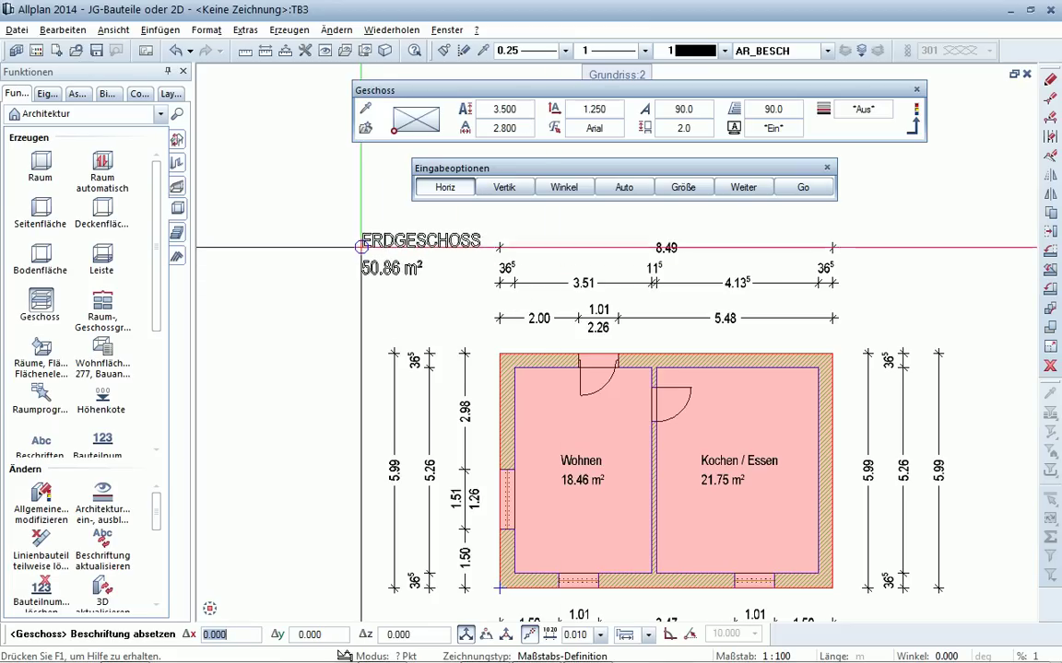
{"action": "left_click", "coordinate": [342, 238]}
Step: Open the Gesamtmodell animation window with F4 and rotate the house to a front view
{"action": "key", "text": "Escape"}
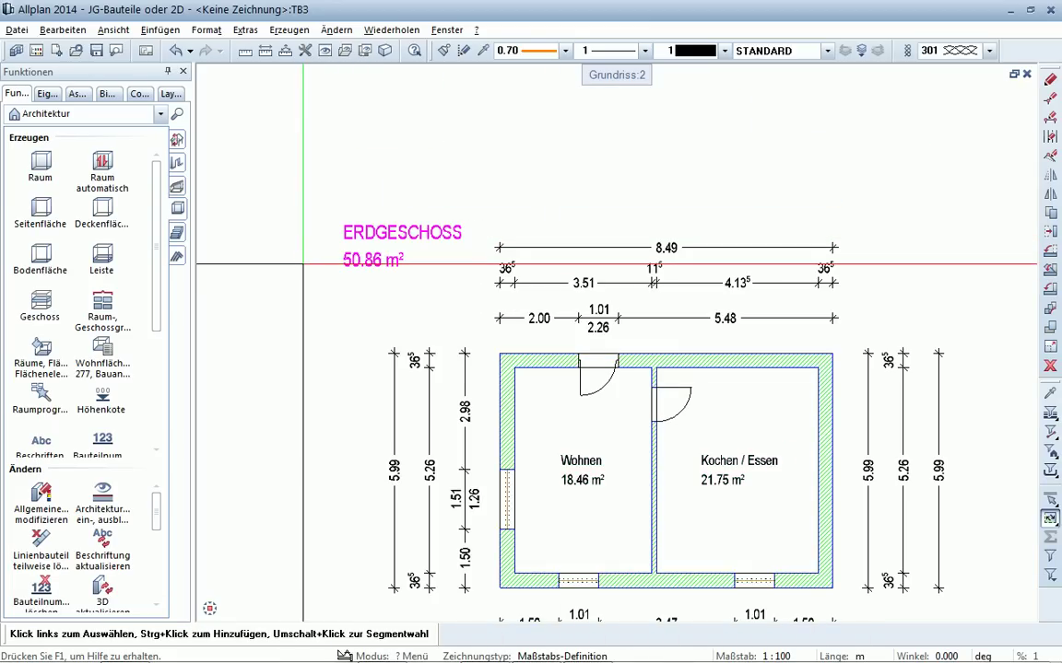
{"action": "middle_click_drag", "start_coordinate": [605, 380], "coordinate": [569, 264]}
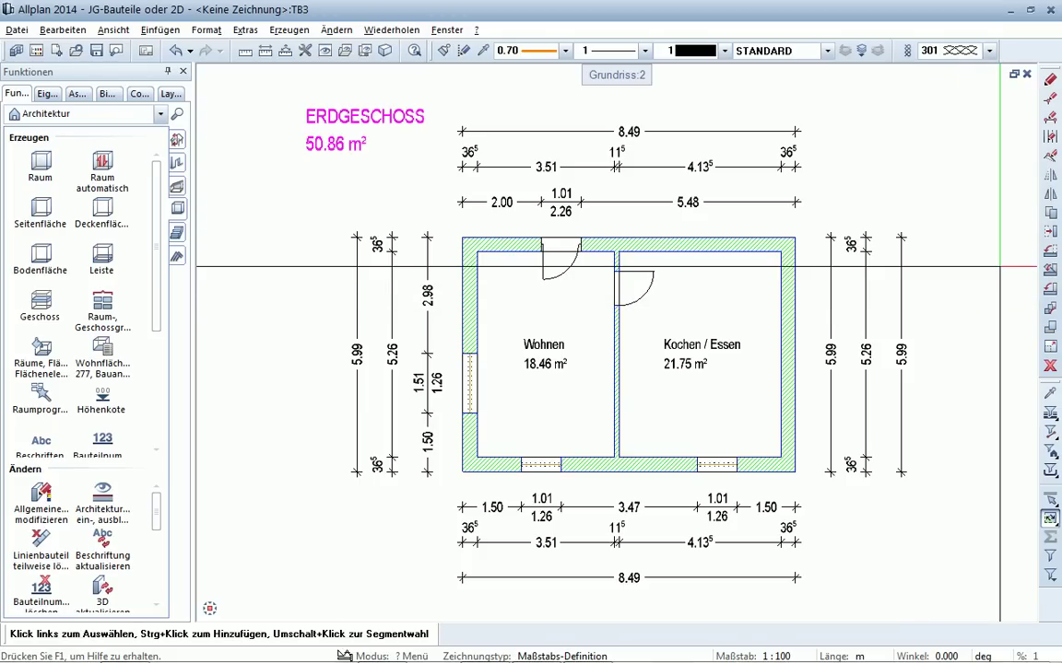
{"action": "key", "text": "F4"}
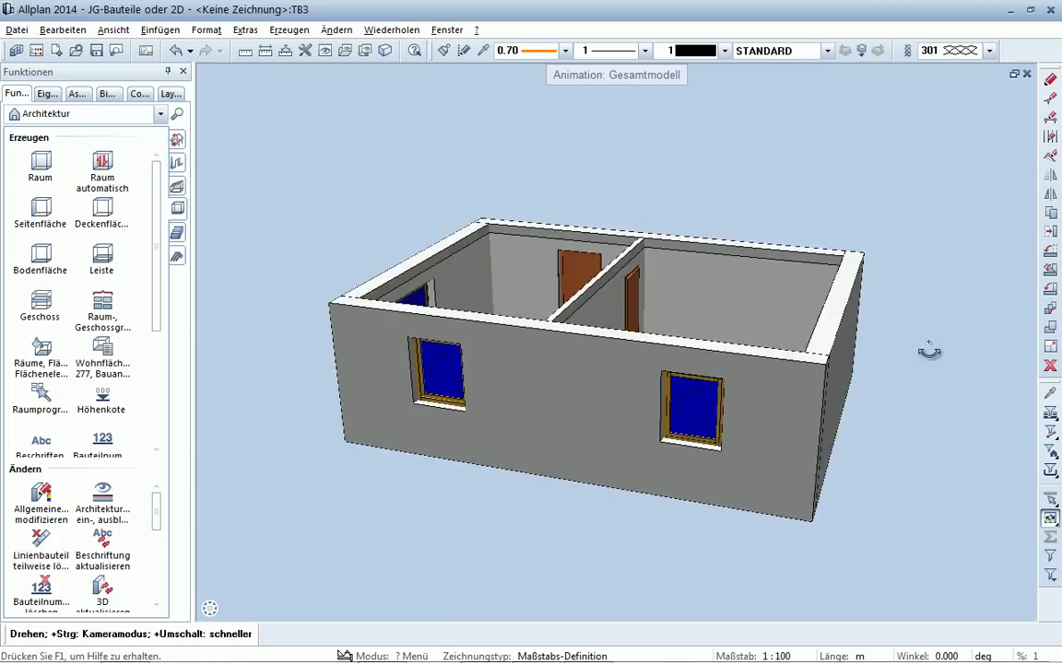
{"action": "left_click_drag", "start_coordinate": [534, 286], "coordinate": [375, 316]}
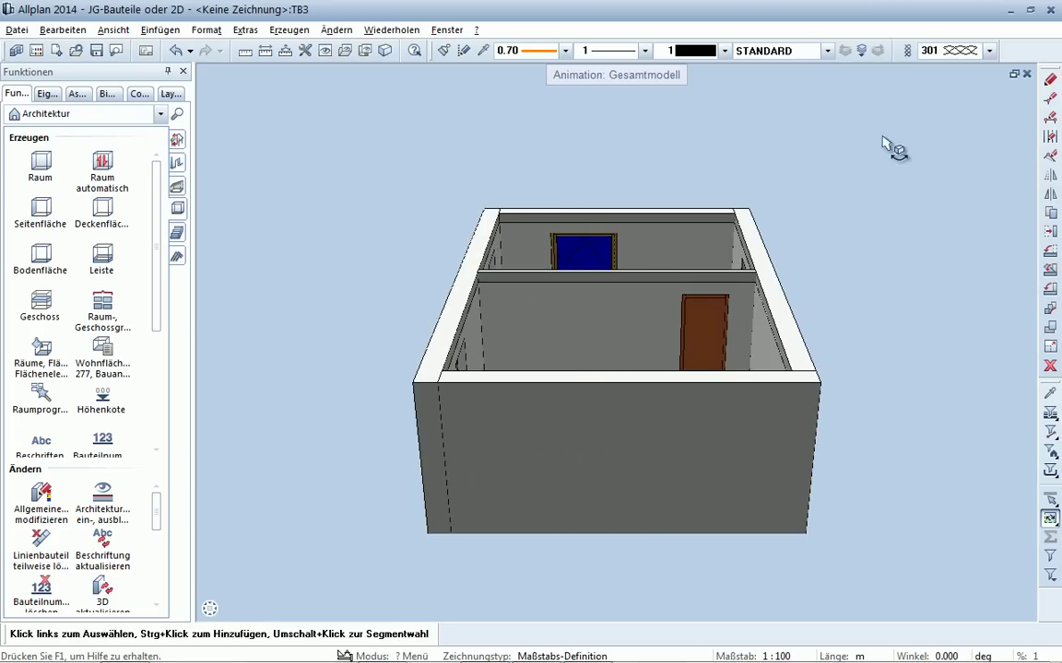